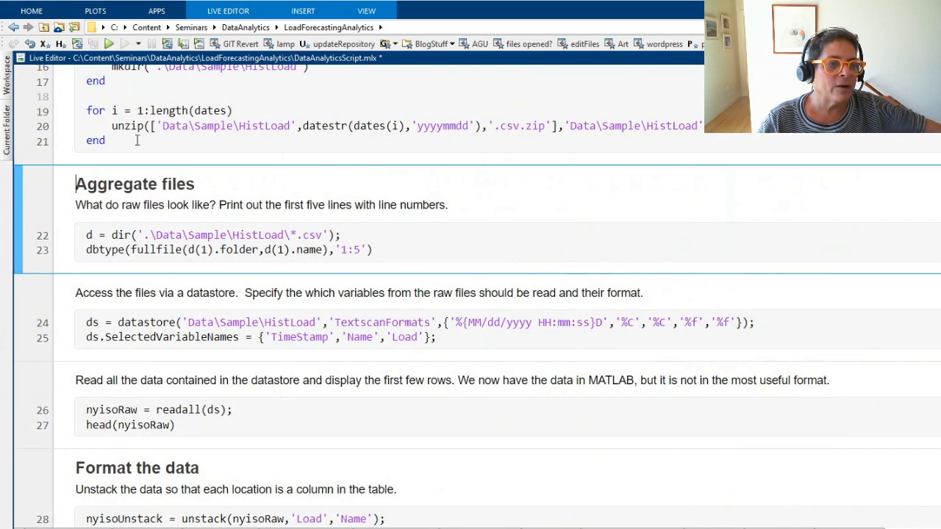
- Run the Aggregate files section to print the first five lines of the first raw CSV file
click(228, 12)
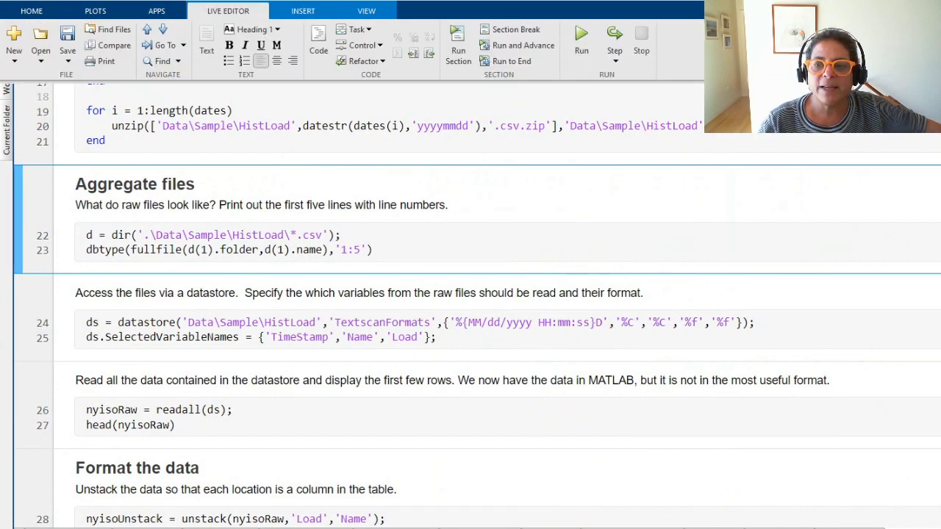
click(932, 73)
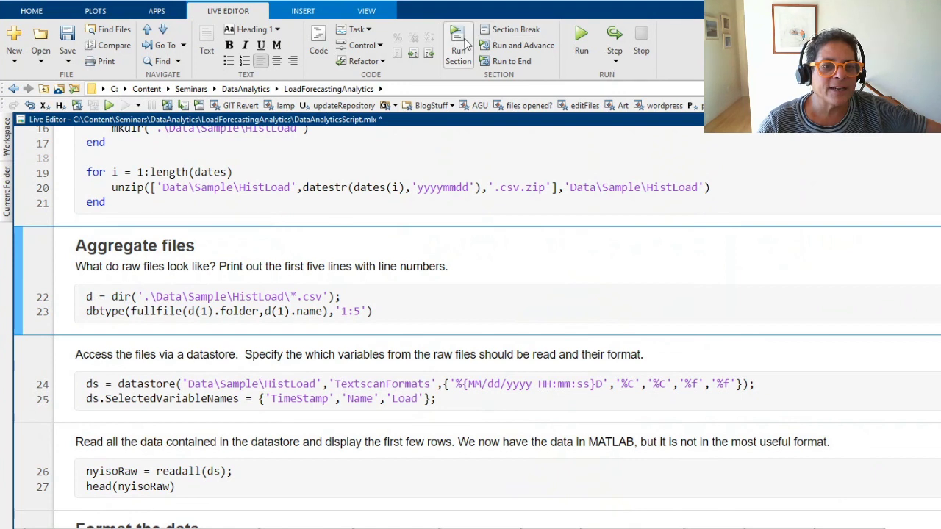
click(463, 43)
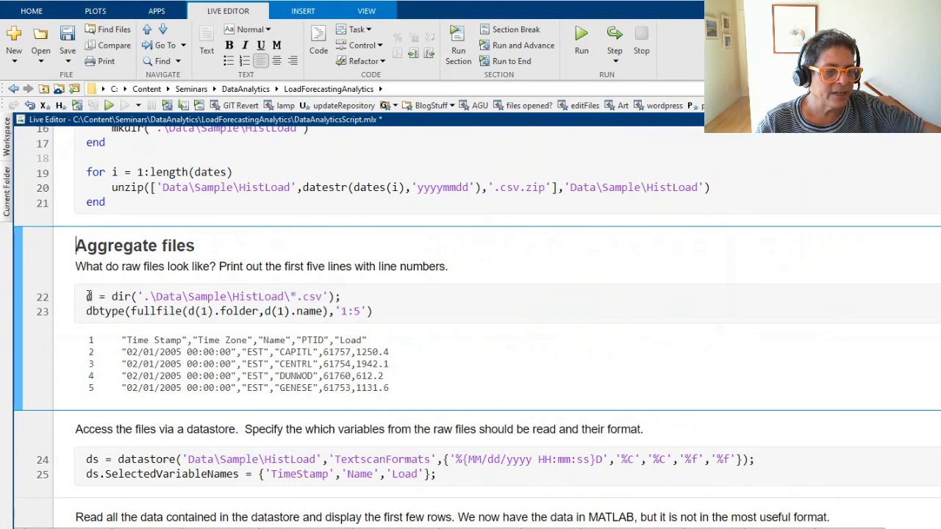
scroll(136, 290, down, 5)
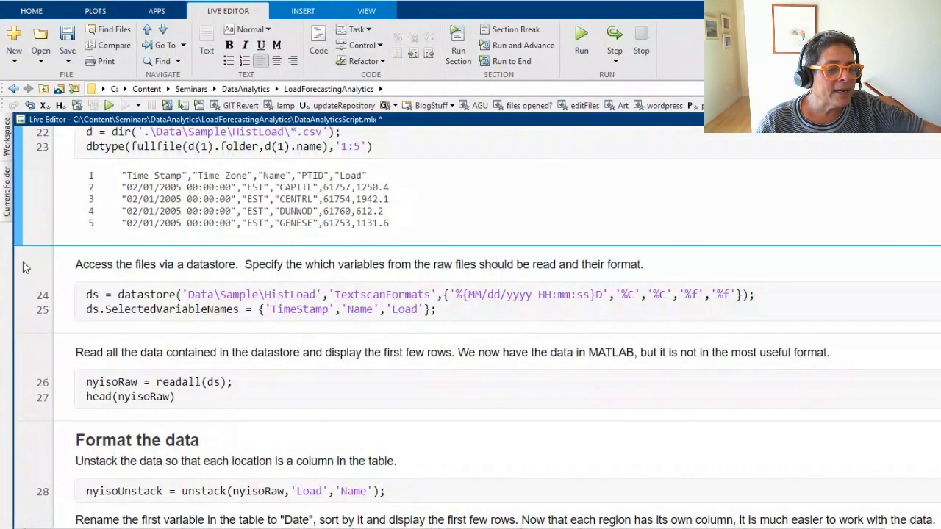
- Switch to File Explorer's HistLoad folder, open 20060131pal.csv in Excel and widen its columns so the entries are readable
click(20, 266)
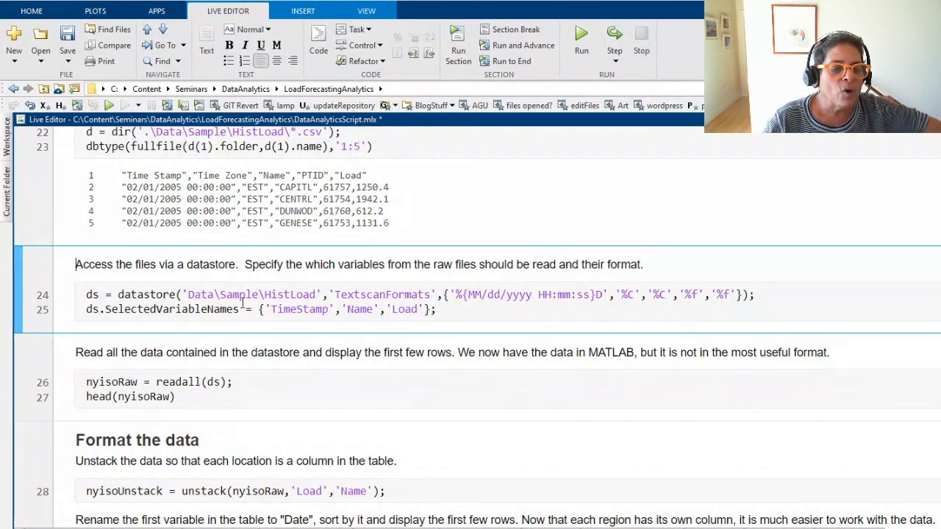
click(9, 210)
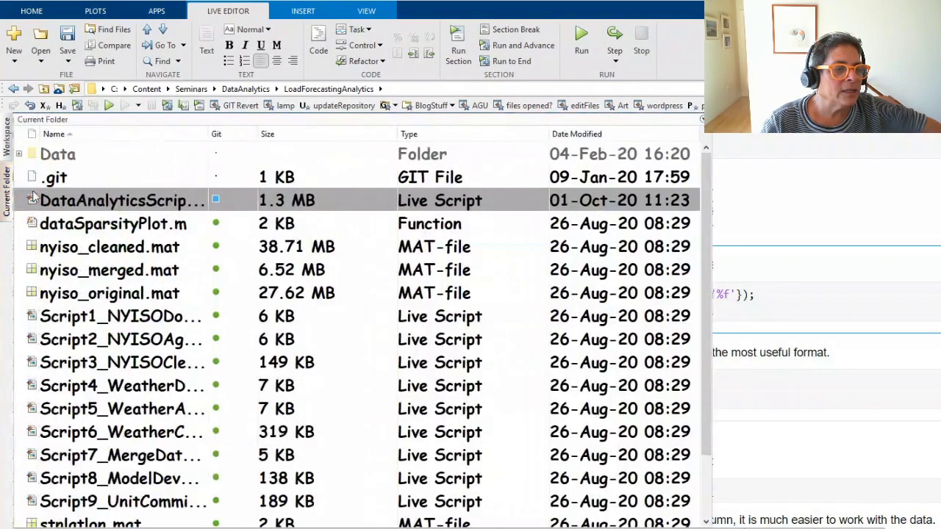
click(724, 249)
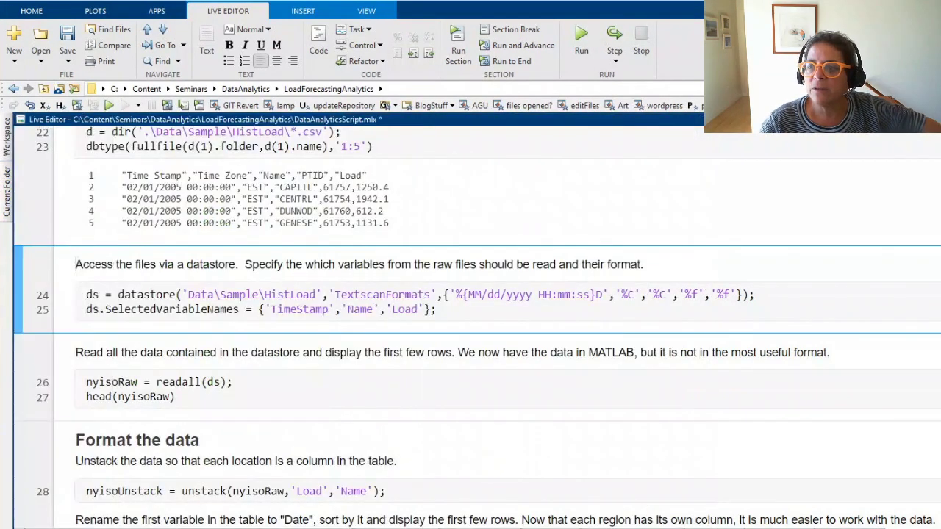
key(alt+Tab)
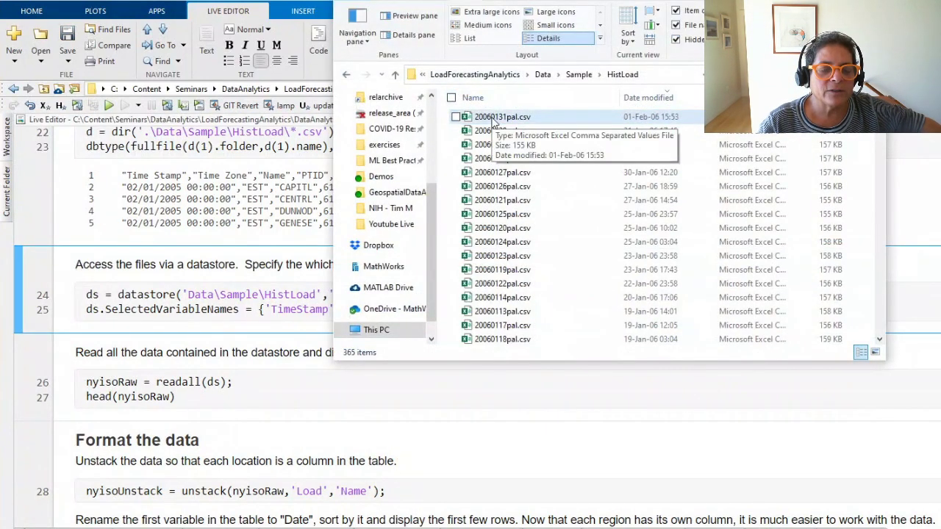
double_click(494, 119)
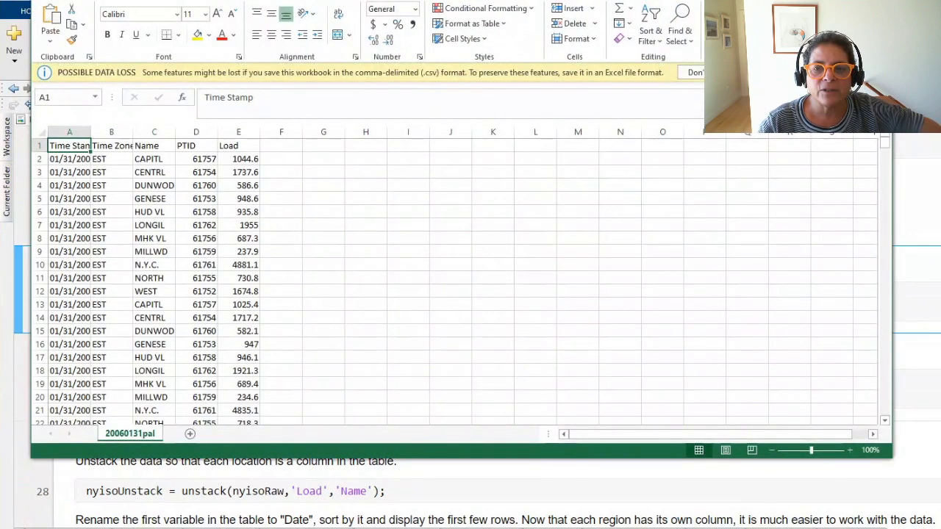
click(882, 72)
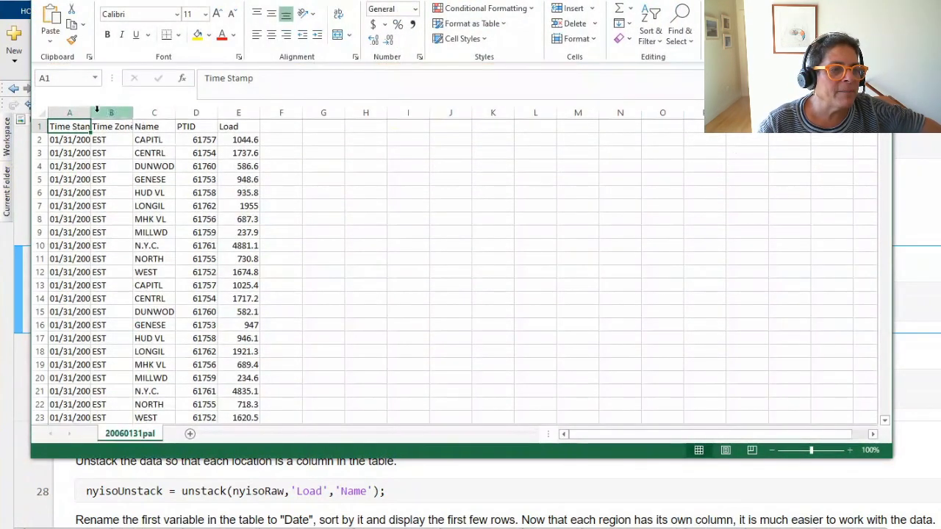
drag(88, 117, 378, 113)
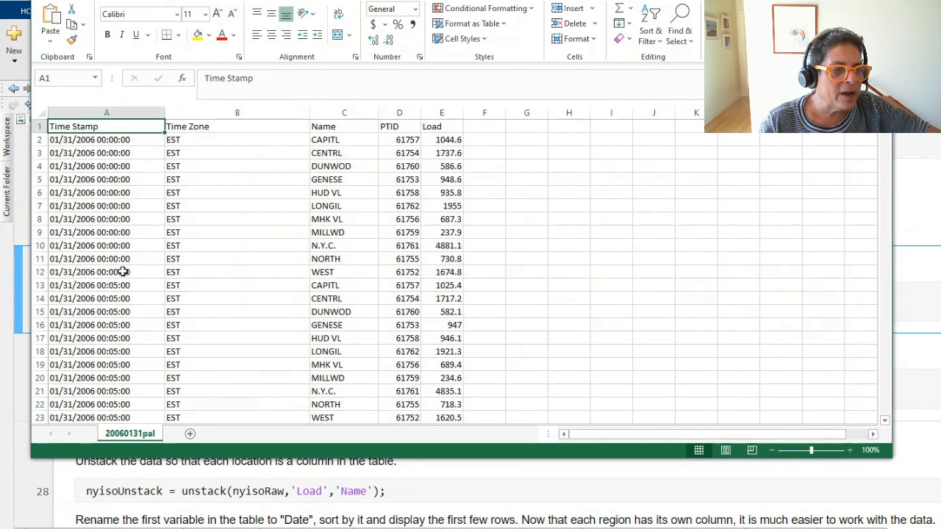
- Examine how the rows are grouped by time stamp, comparing rows 2, 12 and 13 and the following ones
click(38, 140)
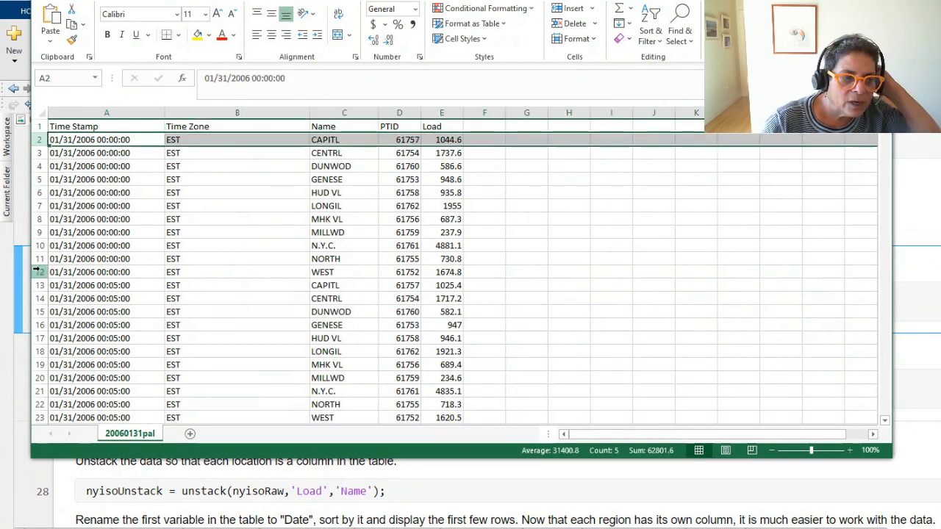
click(38, 272)
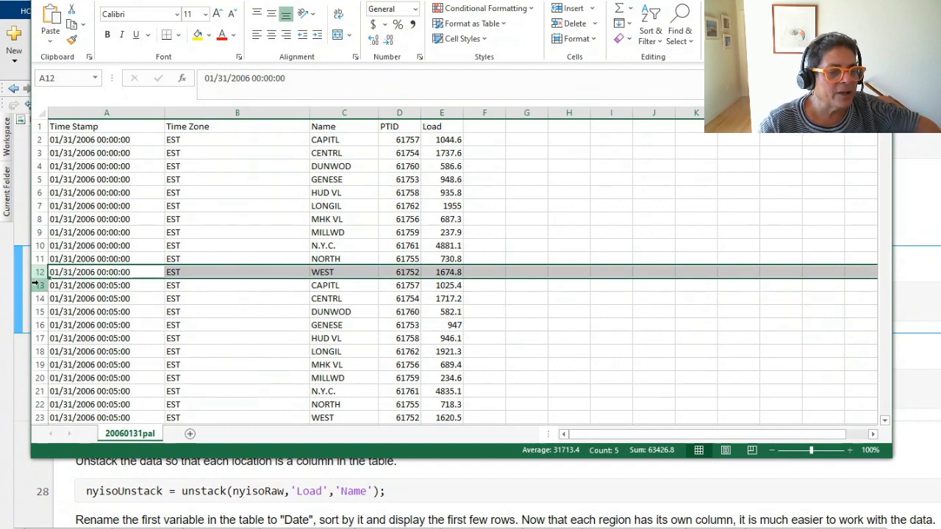
click(37, 285)
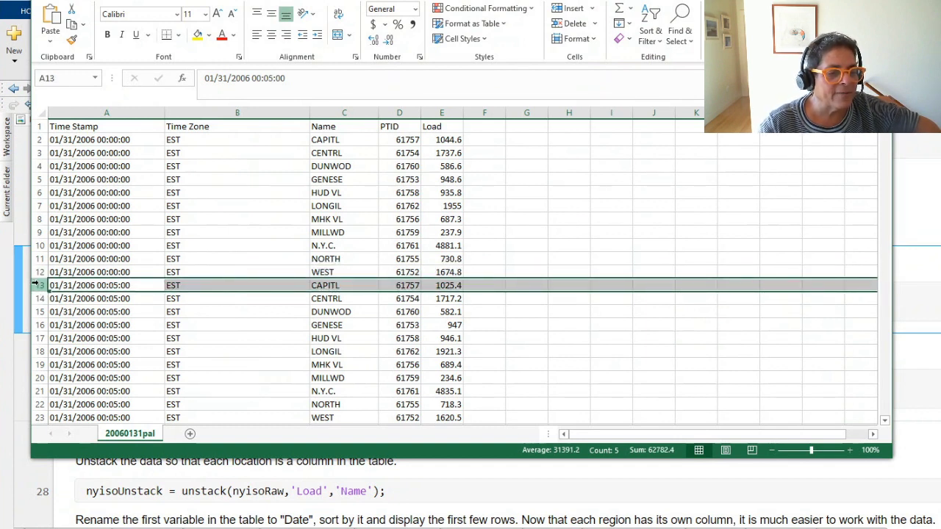
scroll(116, 302, down, 2)
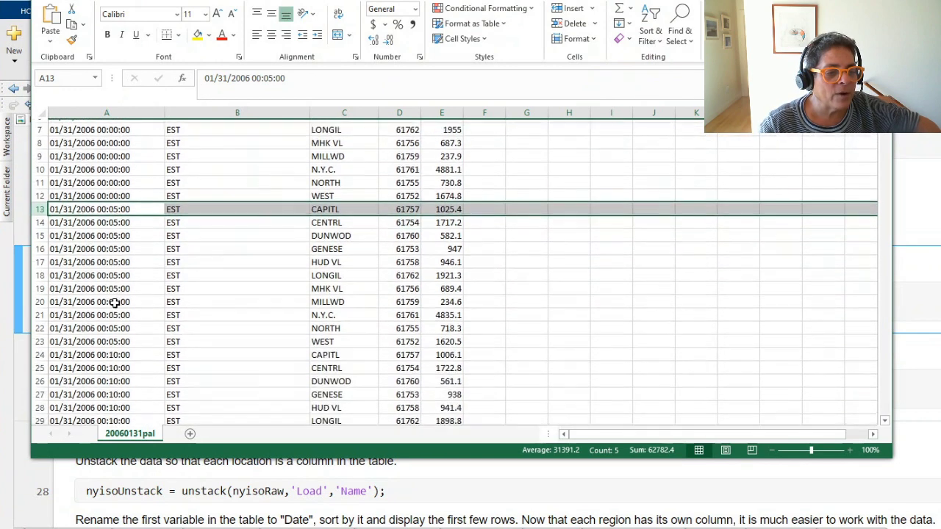
scroll(115, 301, down, 1)
scroll(115, 302, up, 3)
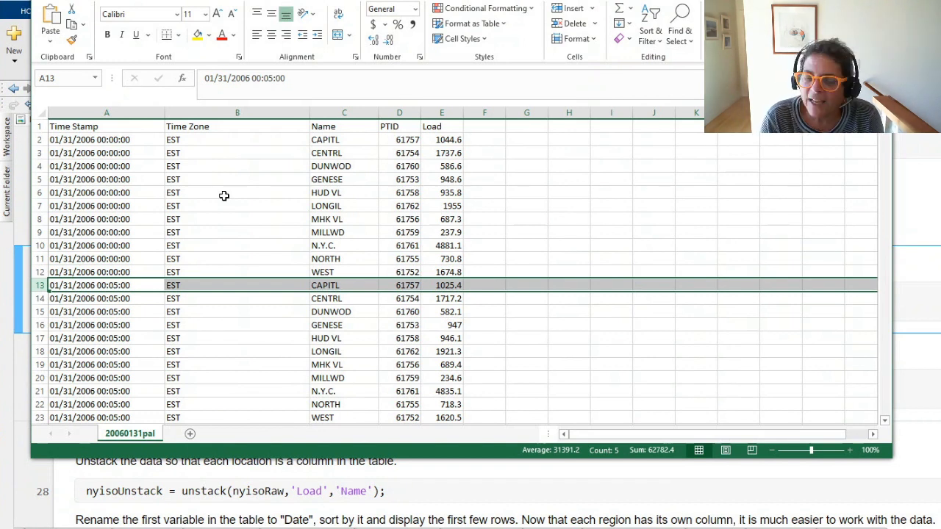
- Examine how the region names in the Name column repeat between the first and second time stamps
click(344, 141)
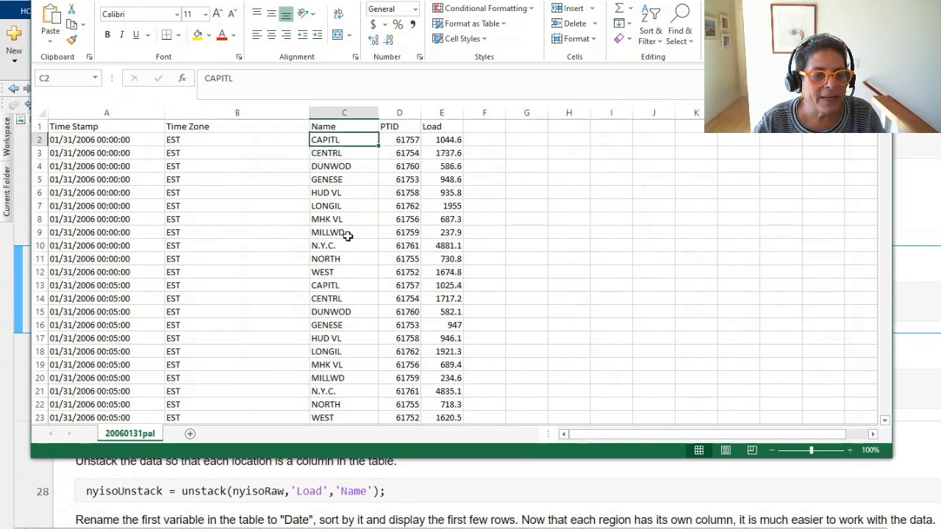
click(342, 153)
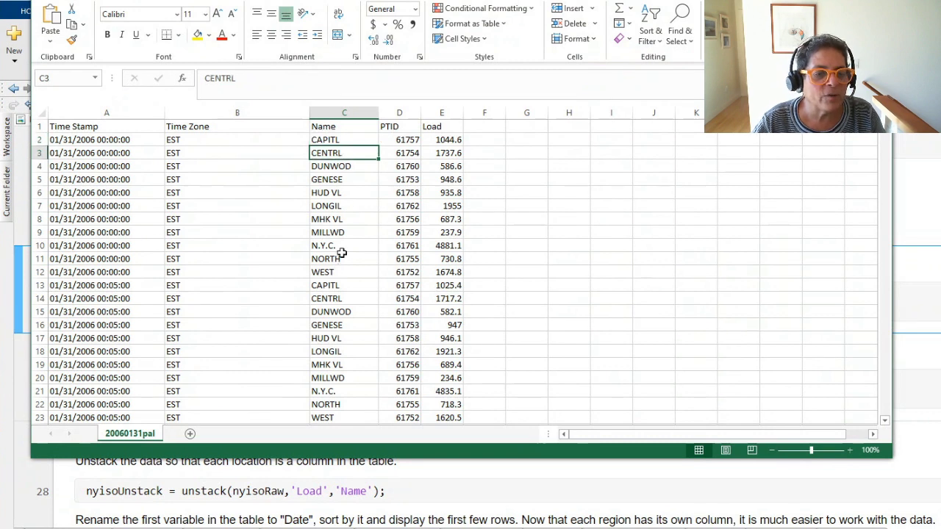
click(340, 300)
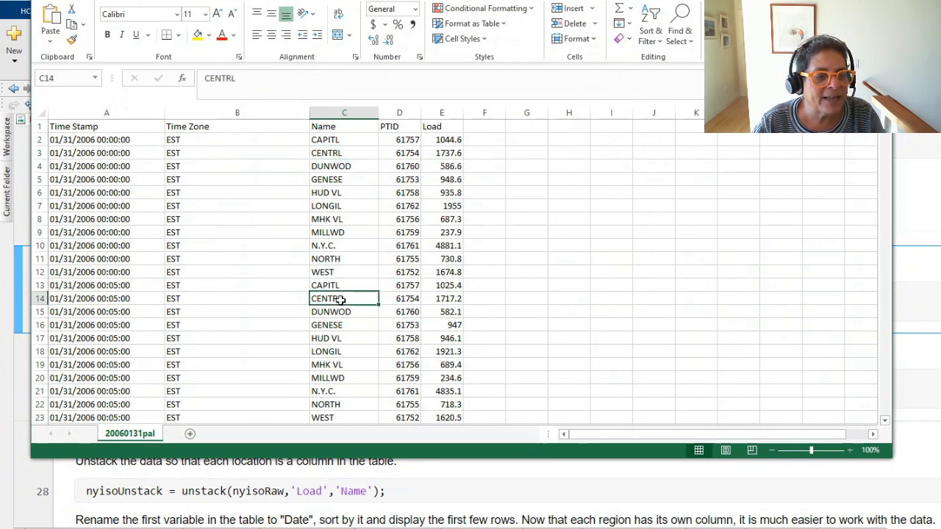
click(348, 312)
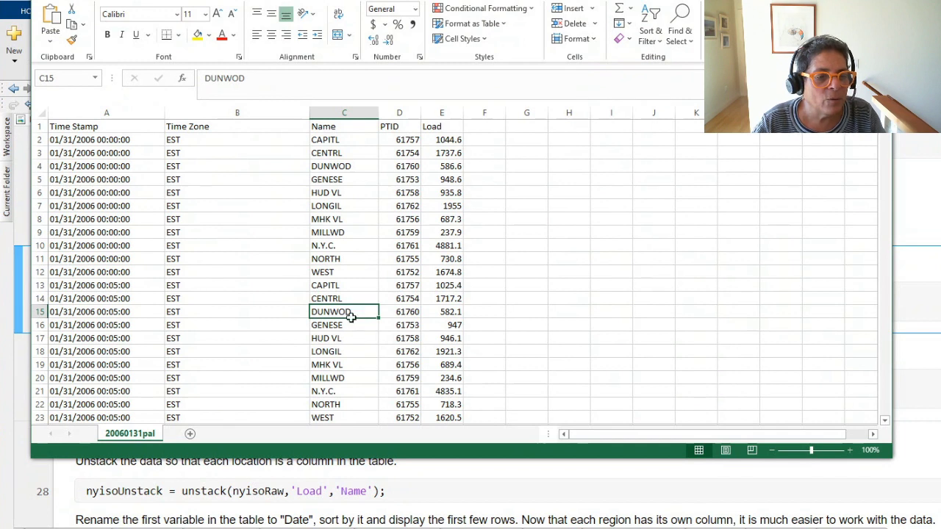
click(344, 285)
click(350, 311)
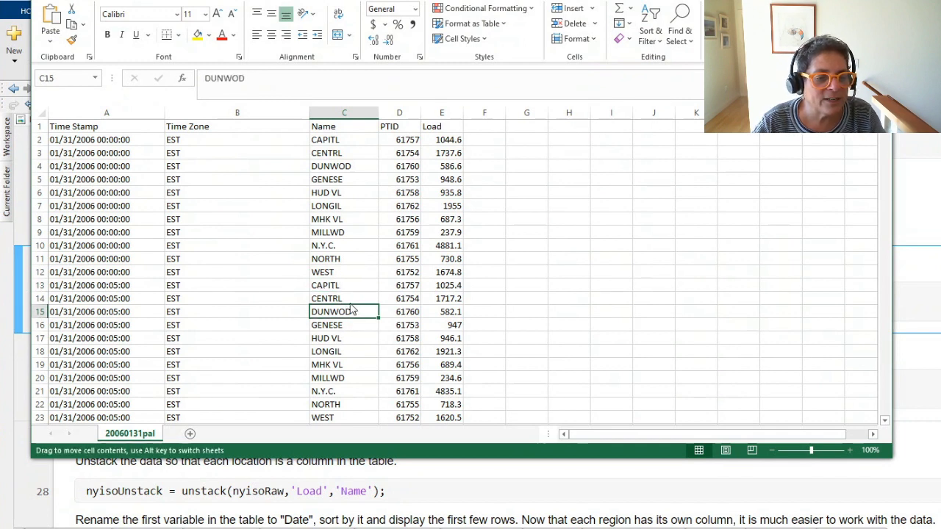
click(350, 300)
click(353, 312)
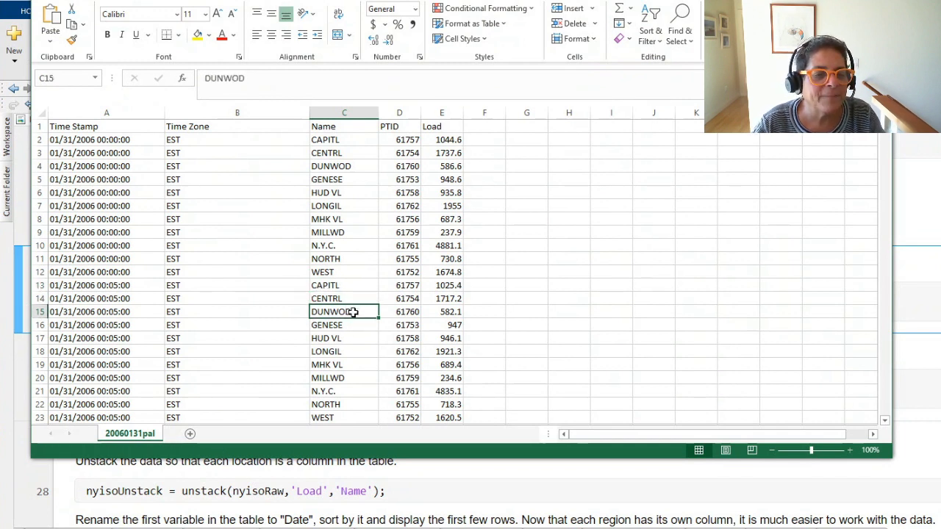
- Inspect the PTID and Name headers and select the whole Load column
click(407, 126)
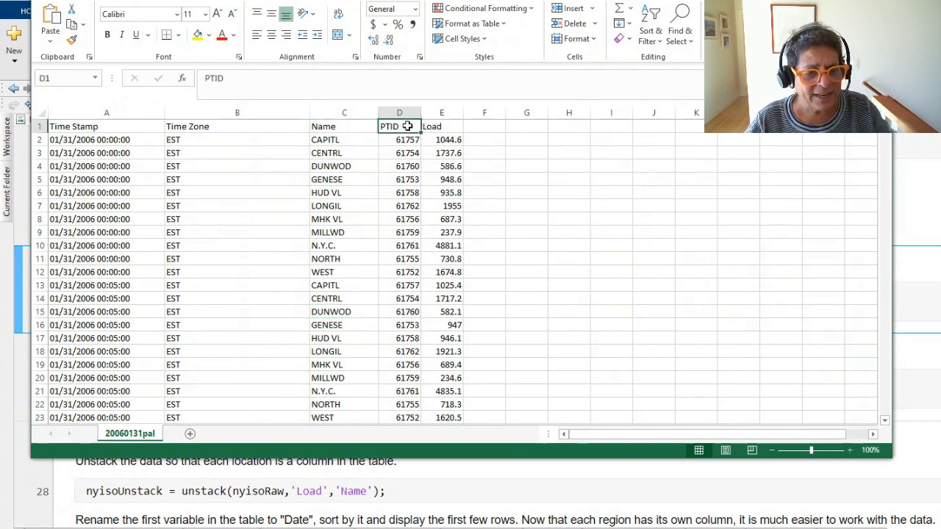
click(372, 126)
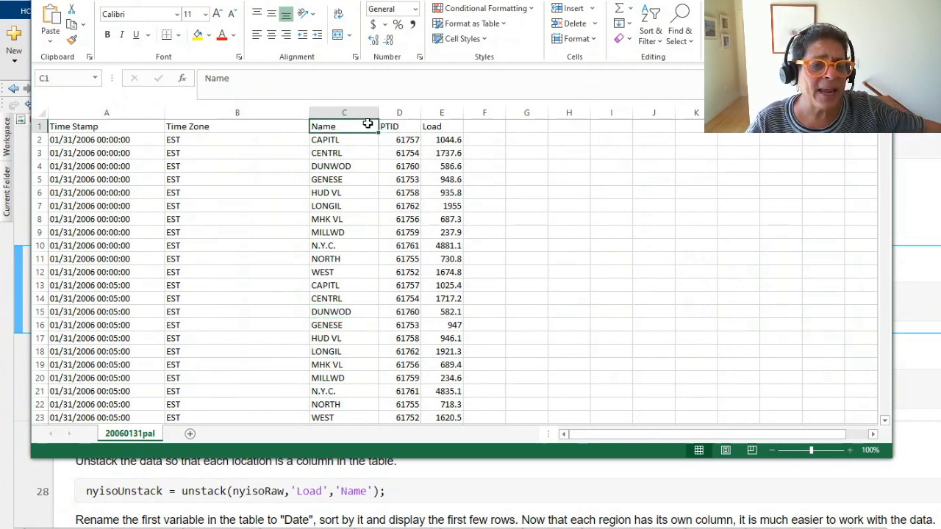
click(410, 126)
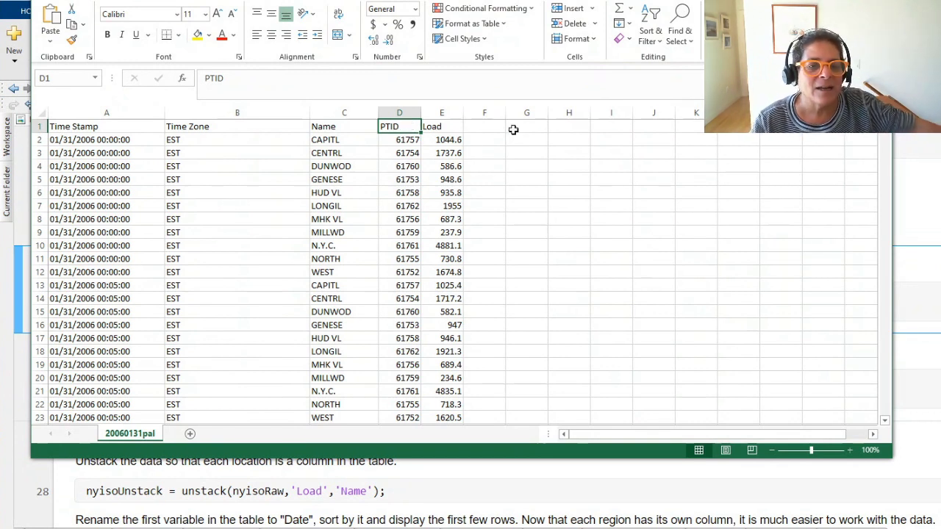
click(458, 112)
drag(458, 112, 458, 111)
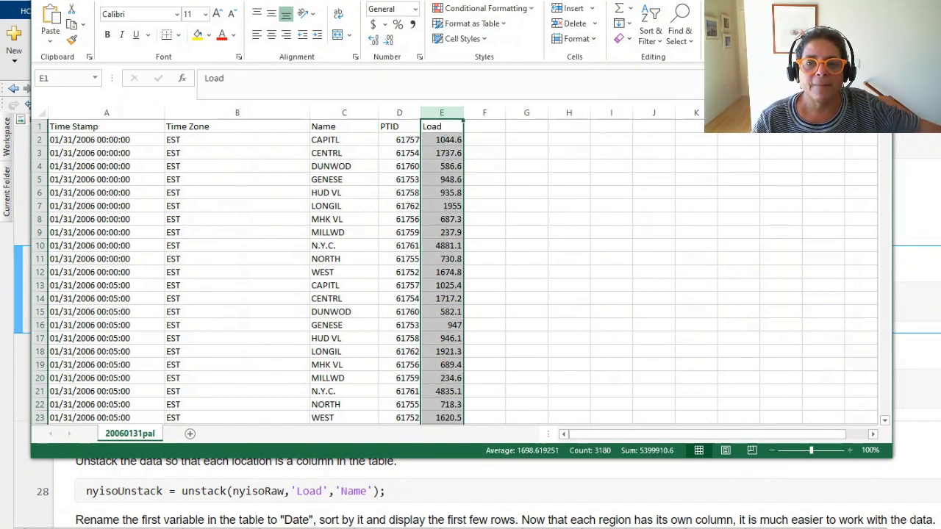
- Close 20060131pal.csv without saving the changes and switch back to the MATLAB live script
key(ctrl+w)
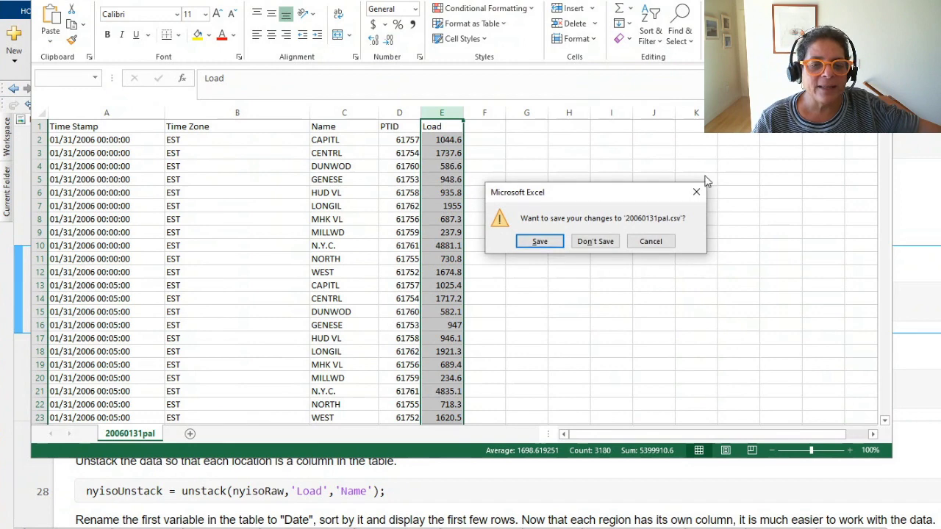
click(599, 241)
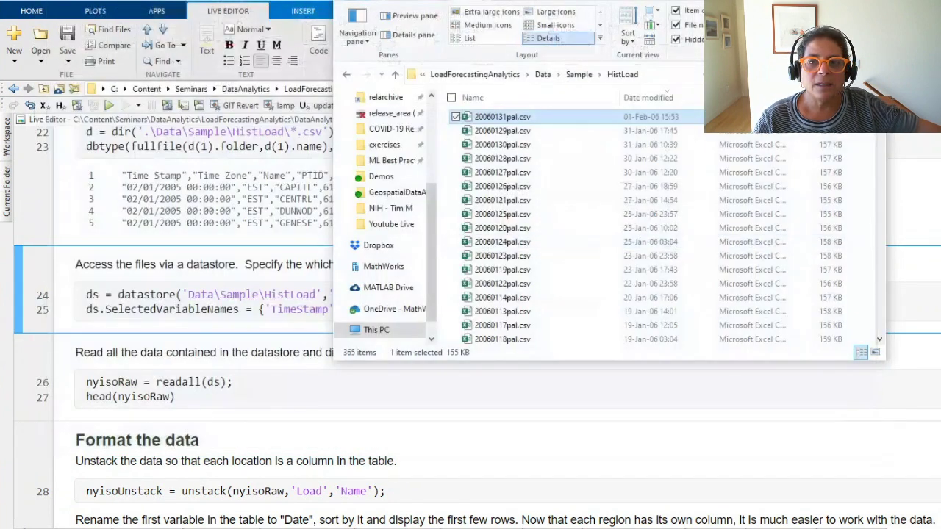
key(alt+Tab)
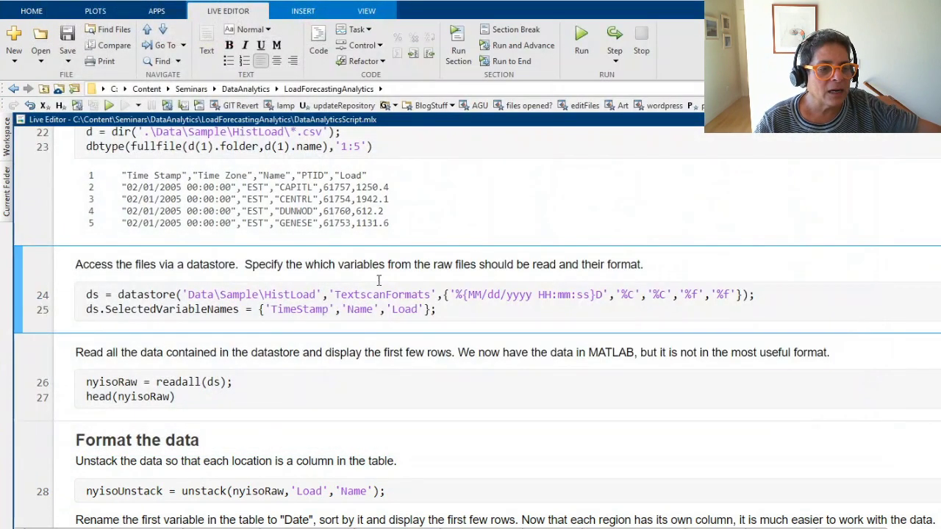
- Highlight the datastore function on line 24 and run the section that creates ds and selects TimeStamp, Name and Load
click(136, 295)
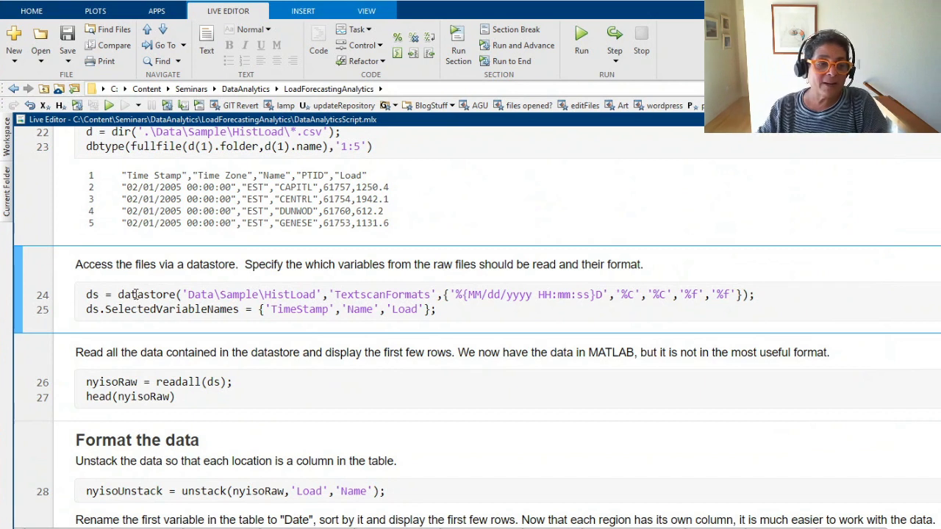
drag(118, 294, 177, 305)
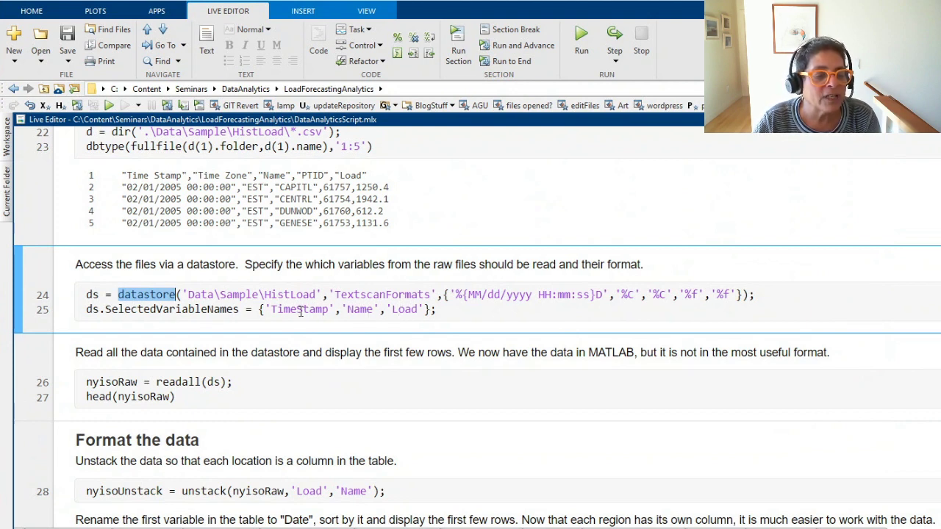
click(18, 285)
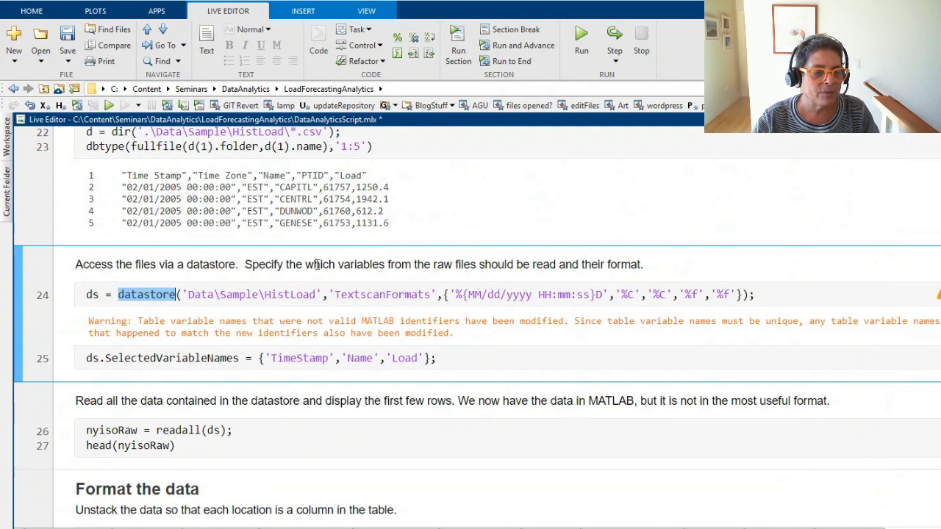
- Run the section that reads the whole datastore into nyisoRaw, and view the variable sizes in the workspace
click(20, 410)
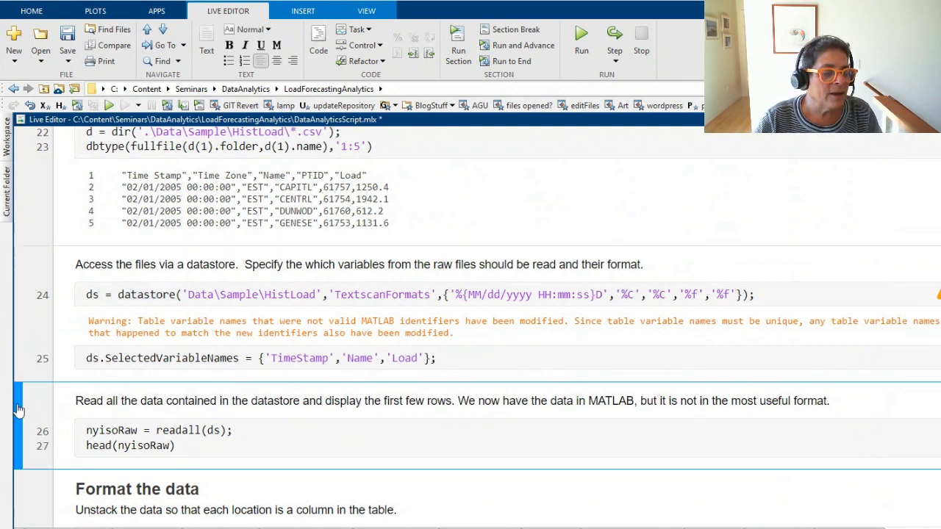
click(19, 409)
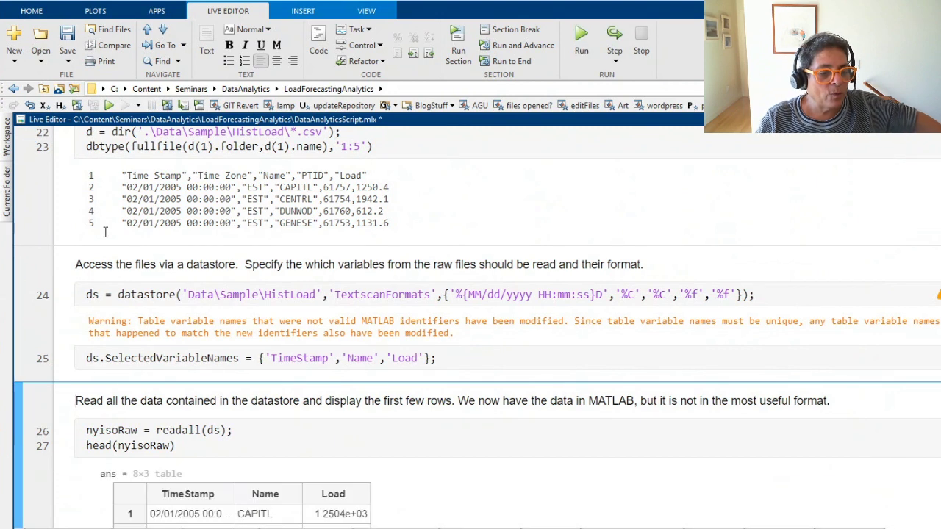
click(8, 152)
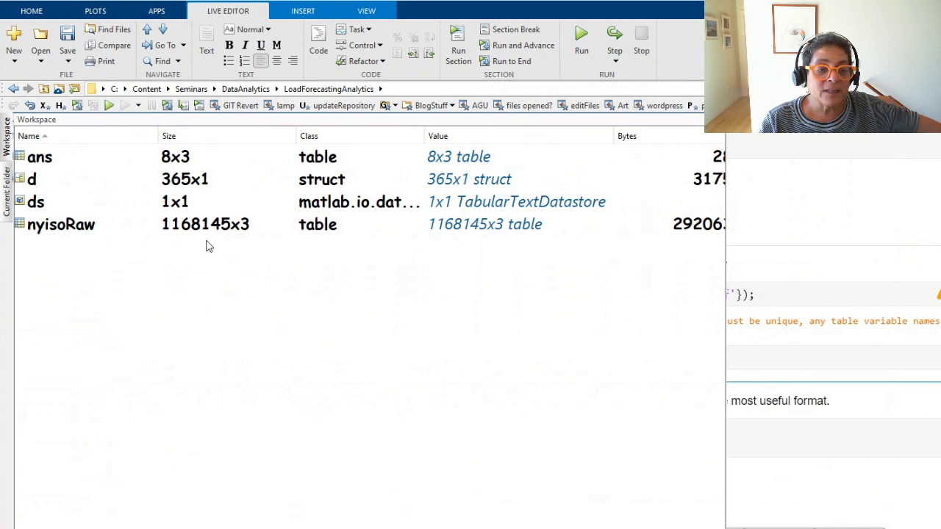
- Return to the live script and run the Format the data section that unstacks Load by Name and sorts nyisoUnstack by Date
click(736, 349)
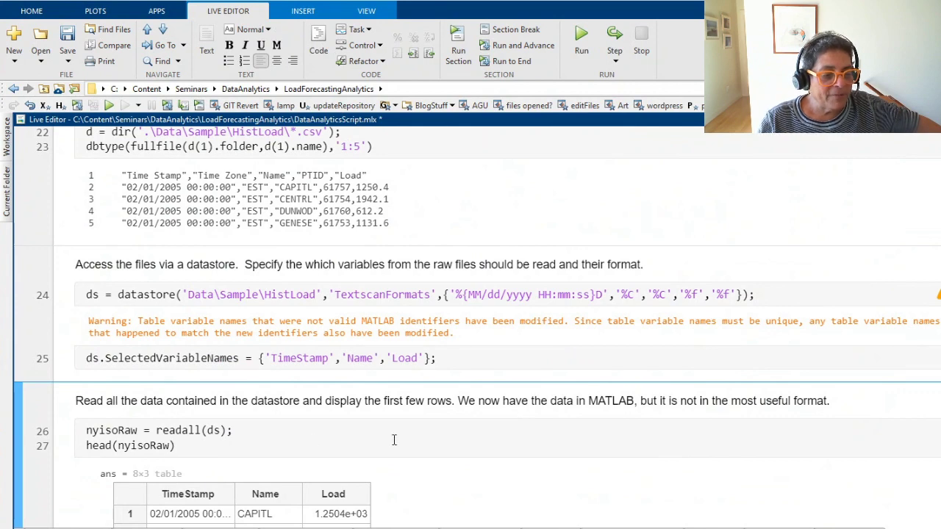
scroll(438, 432, down, 4)
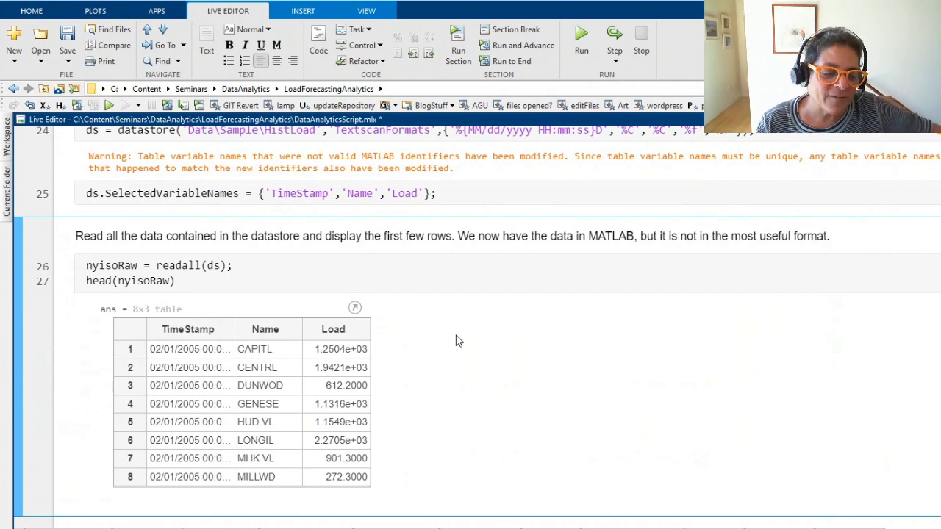
scroll(456, 341, down, 3)
scroll(456, 341, up, 3)
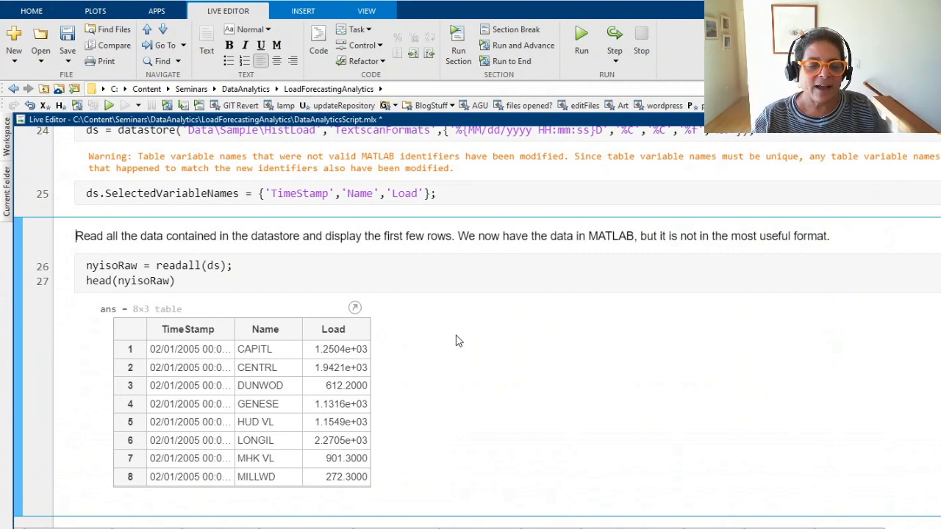
scroll(455, 340, down, 5)
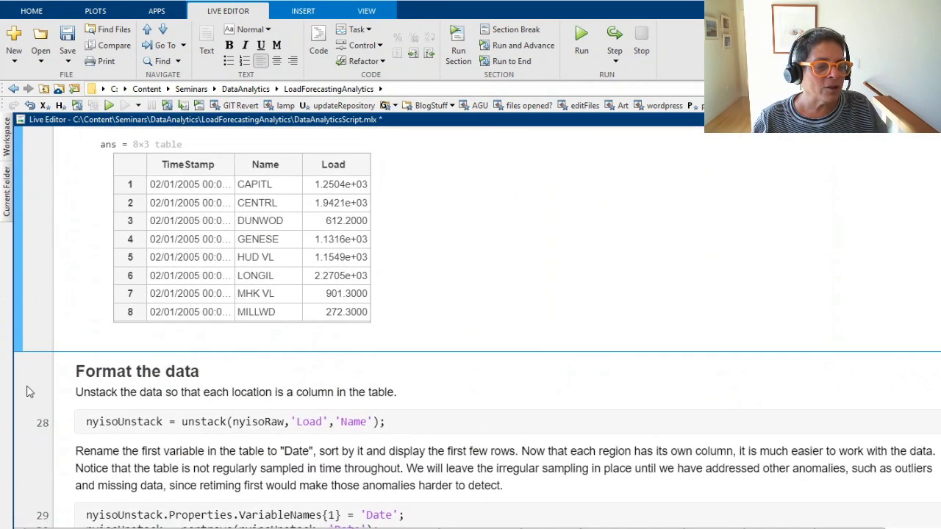
click(20, 387)
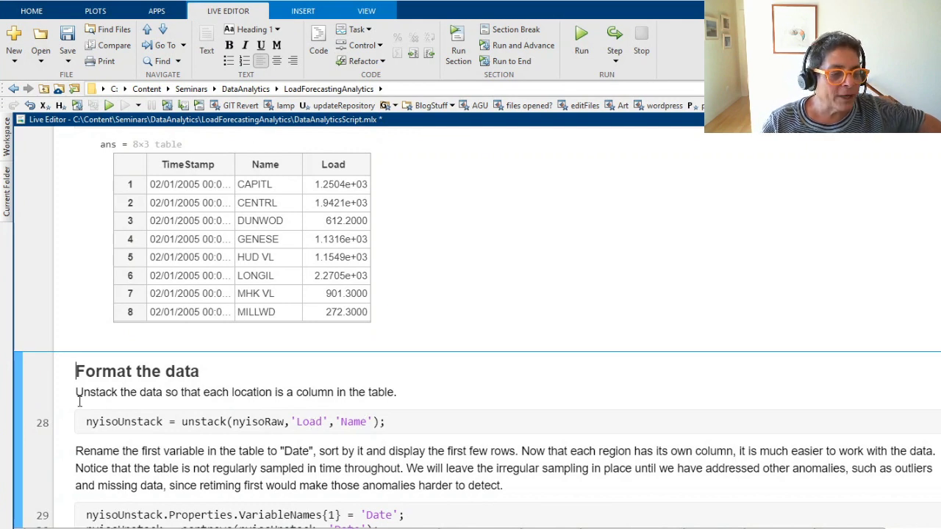
click(16, 395)
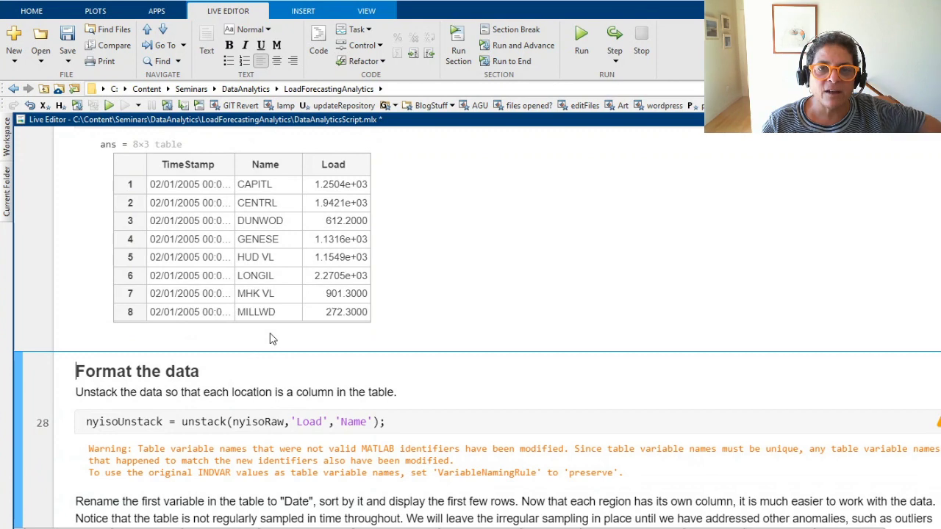
- Compare the nyisoRaw rows with the unstacked table, browse its region columns, and select row 2 to examine its load values
scroll(270, 338, down, 4)
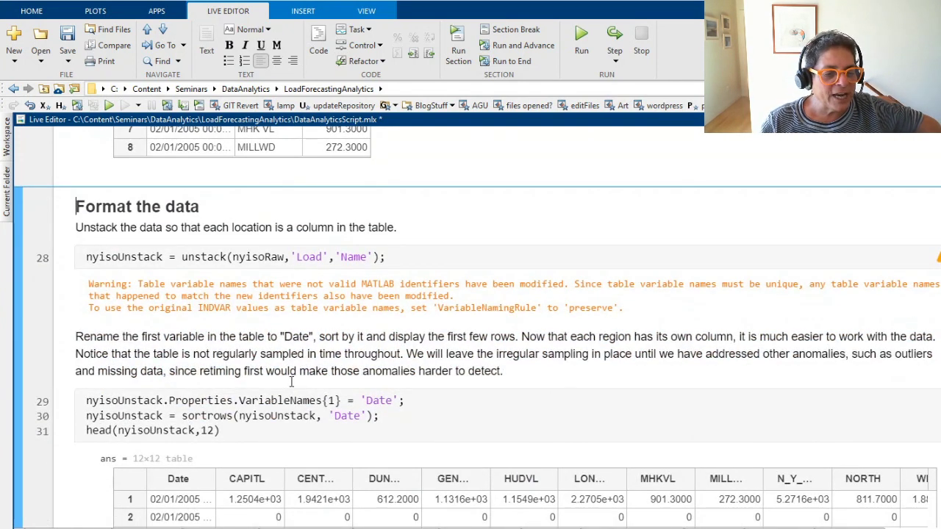
scroll(259, 333, up, 6)
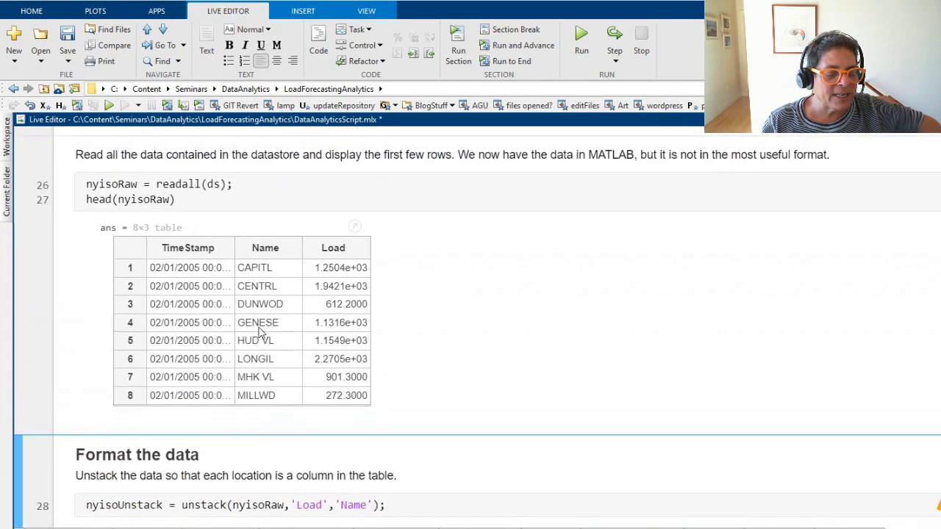
scroll(376, 425, down, 6)
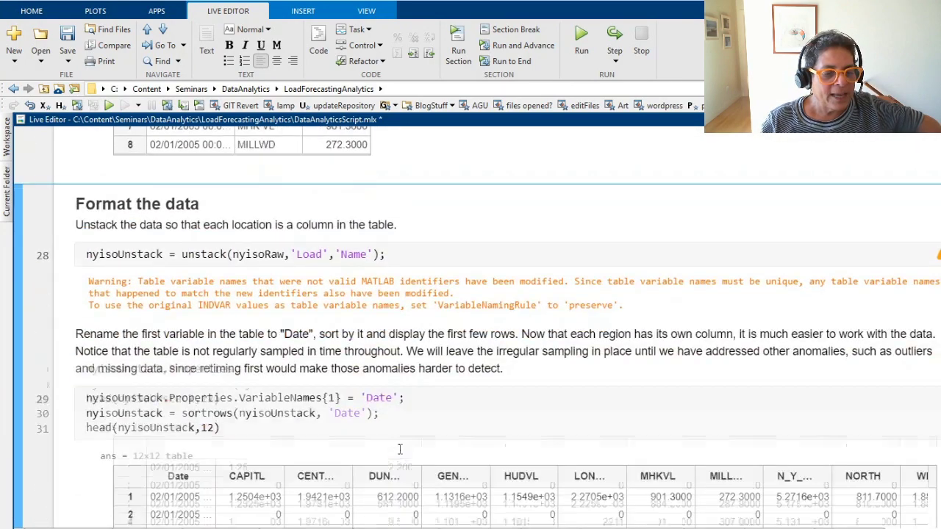
scroll(400, 449, down, 4)
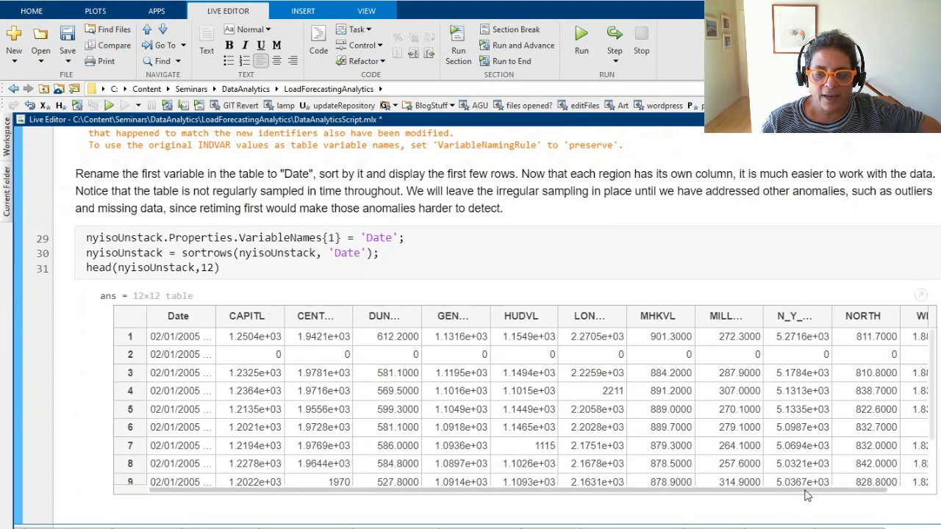
scroll(806, 485, right, 2)
scroll(806, 486, left, 2)
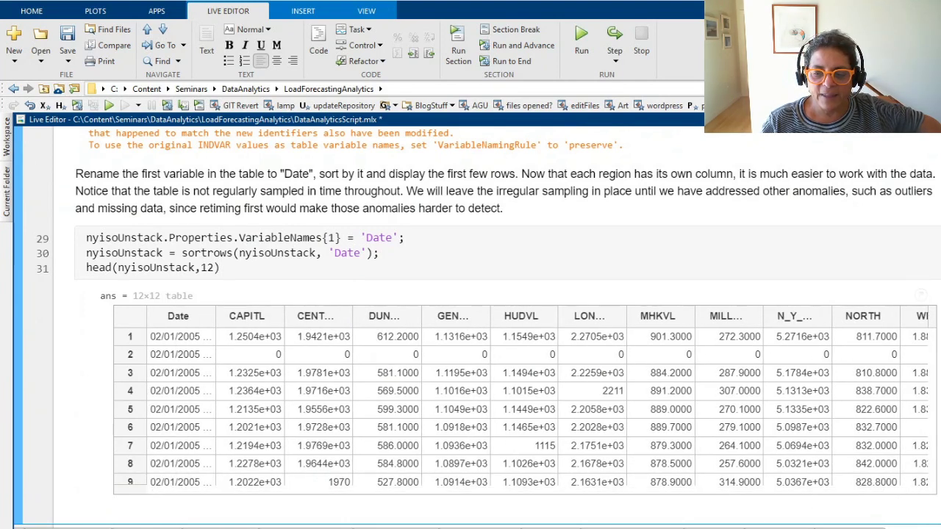
scroll(526, 407, down, 2)
scroll(527, 406, up, 2)
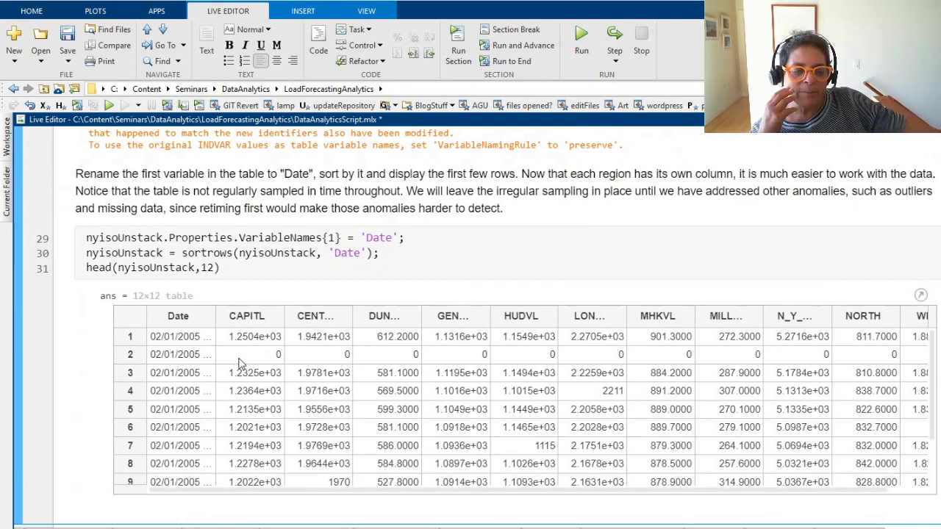
click(131, 356)
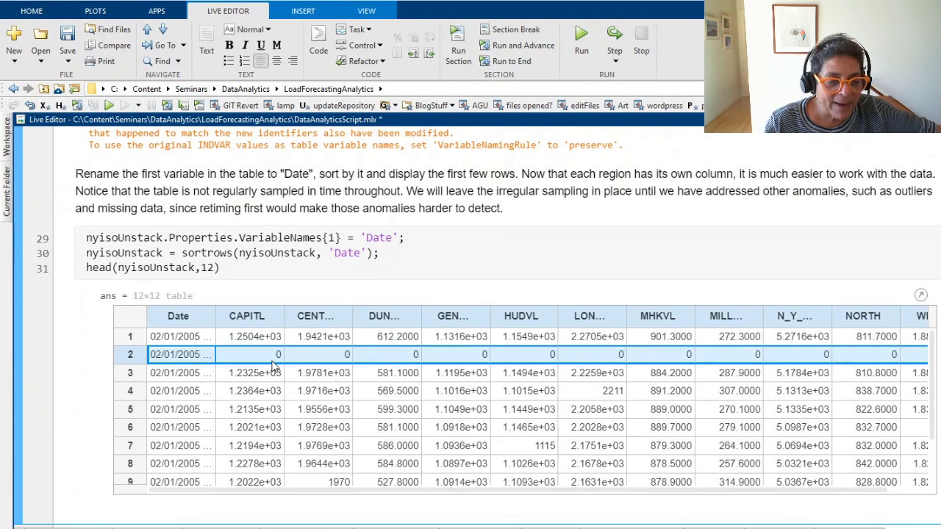
- Run the Visualize the load signal section to draw a stacked plot of nyisoUnstack against Date, and view the plot
scroll(272, 366, down, 6)
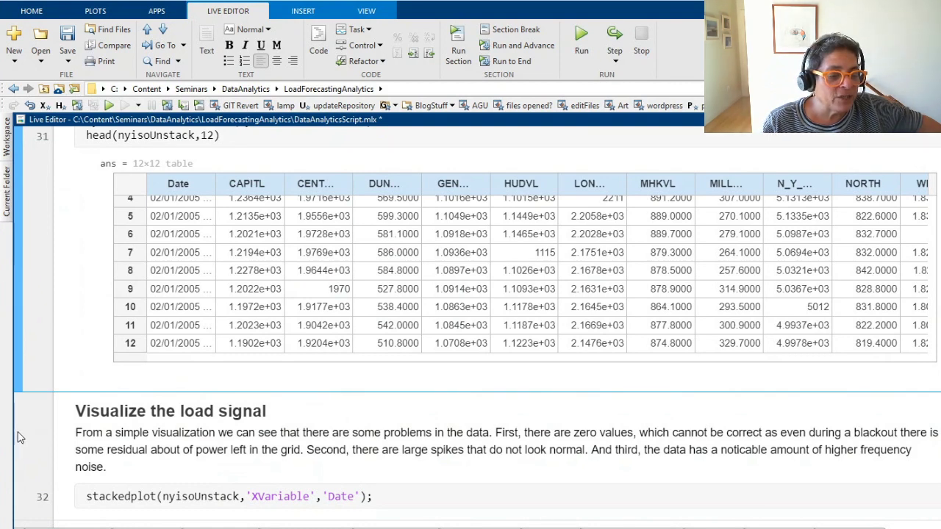
click(21, 439)
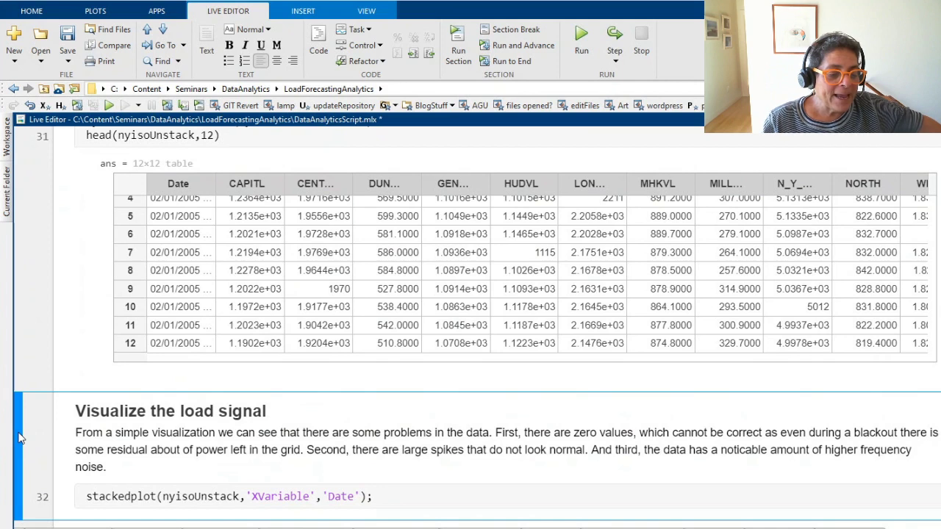
click(21, 438)
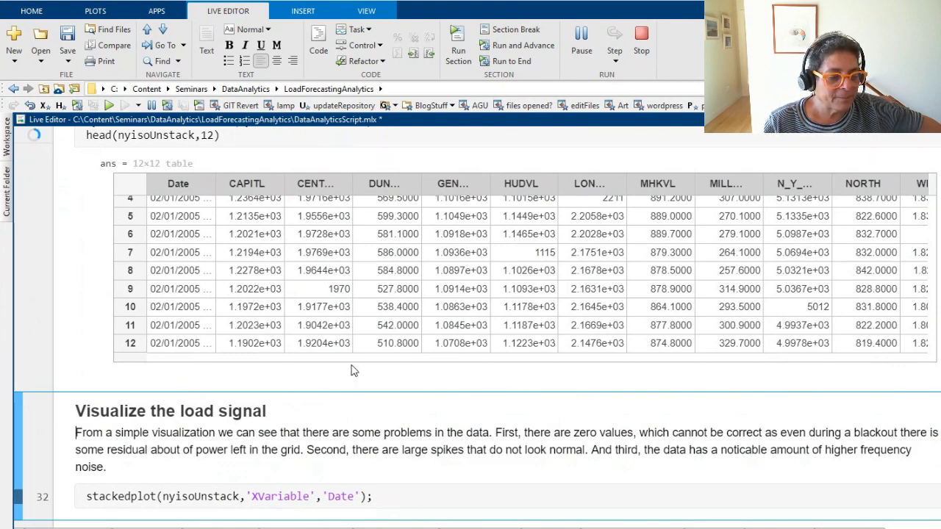
scroll(350, 371, down, 5)
scroll(353, 365, up, 3)
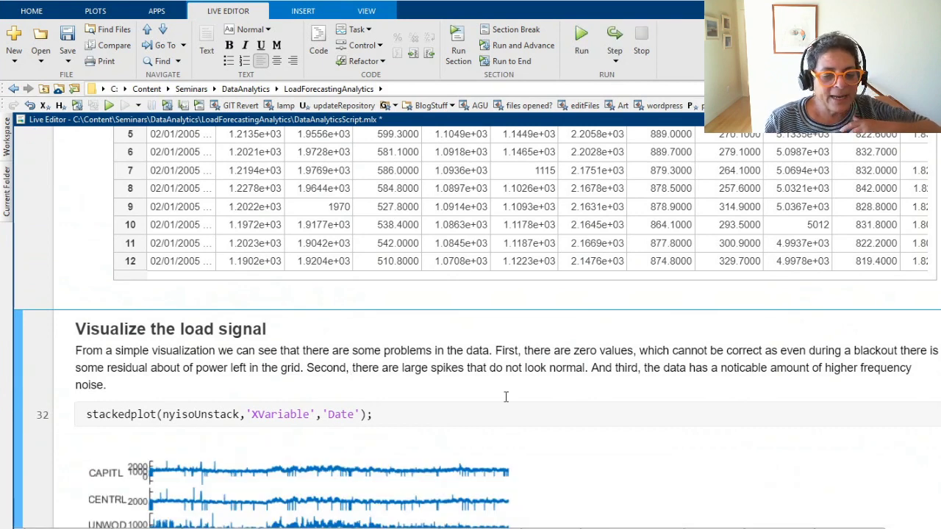
scroll(556, 412, down, 2)
scroll(557, 412, down, 5)
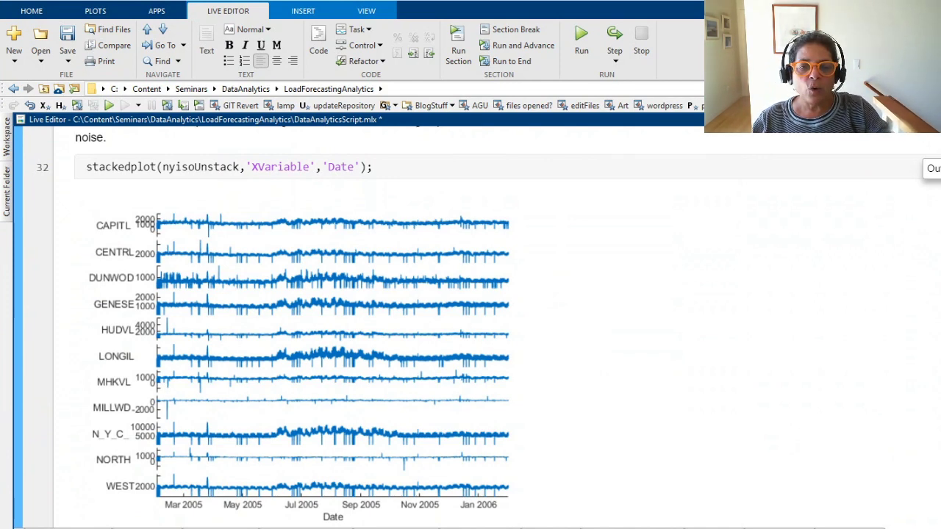
- Show the script output beside the code, then restore inline output and return to the stacked plot
click(933, 169)
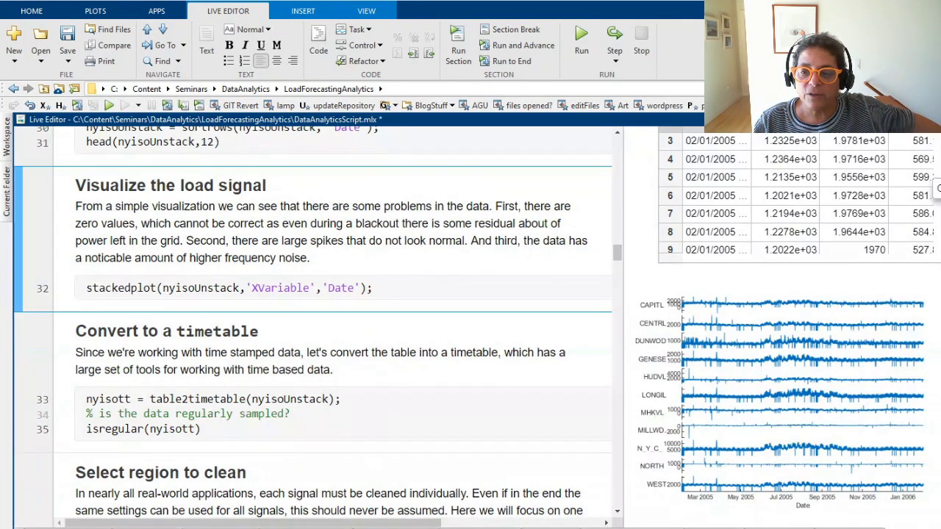
click(935, 188)
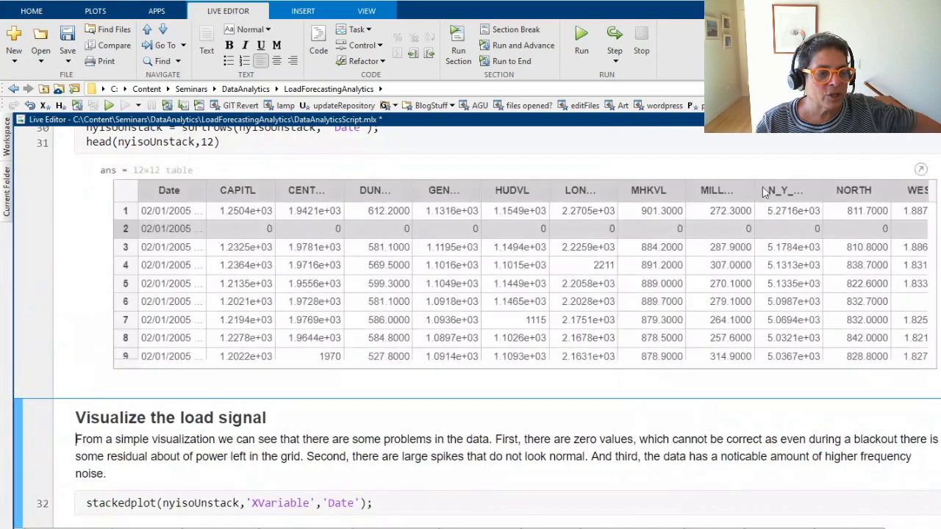
scroll(741, 194, down, 3)
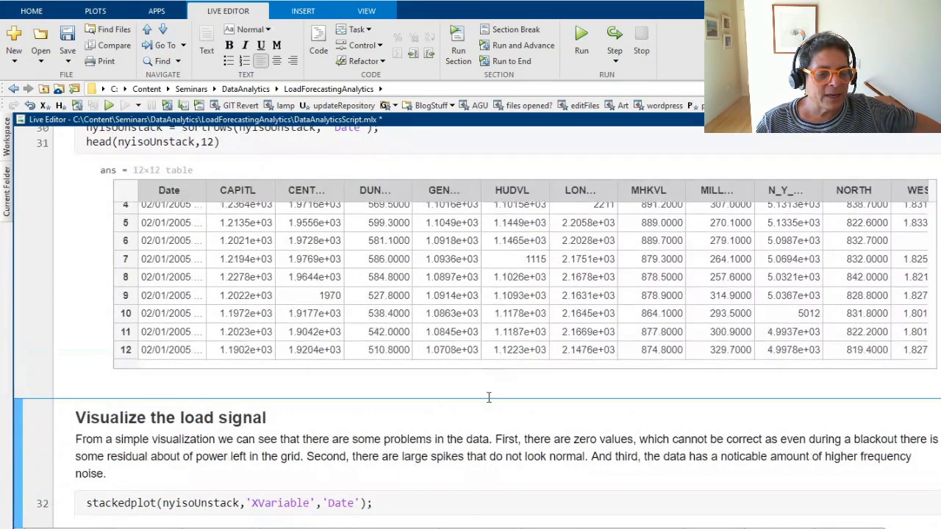
scroll(487, 389, down, 7)
scroll(493, 412, down, 2)
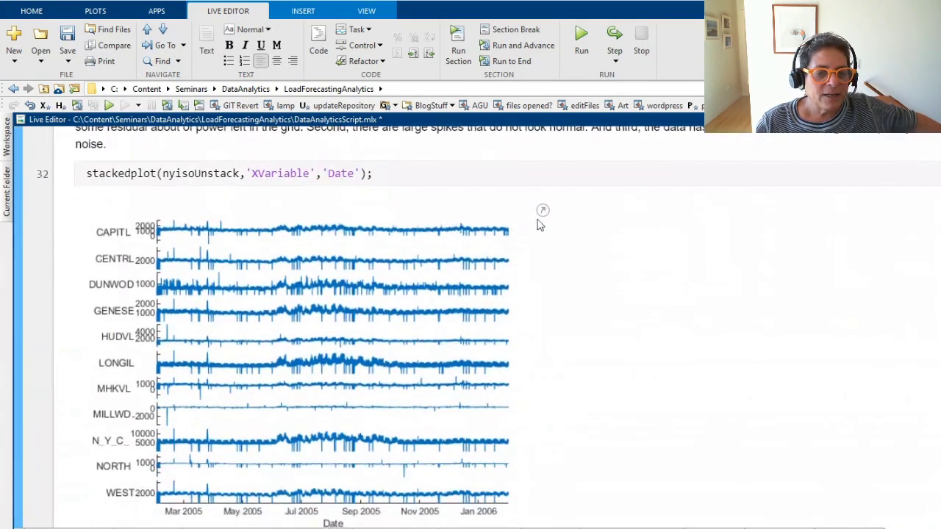
- Pan the stacked plot's time axis to the range of about September 2004 to September 2005
click(466, 248)
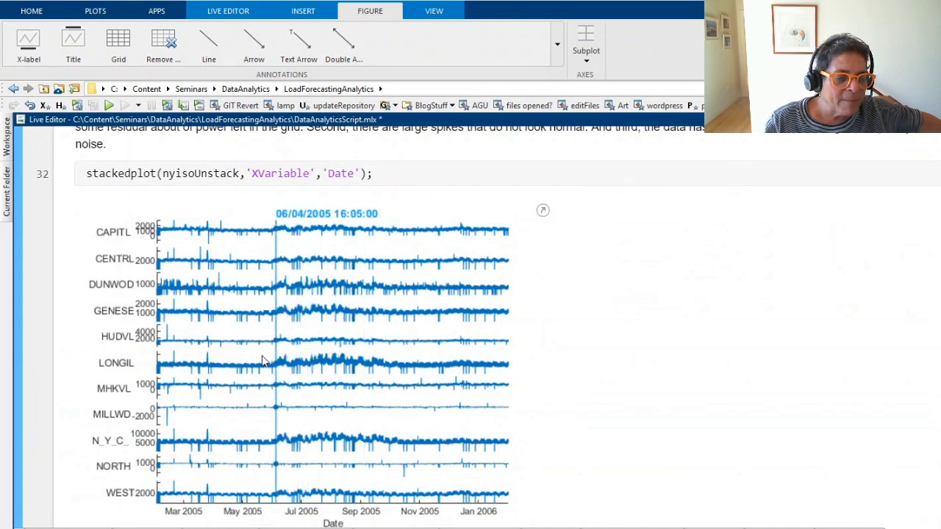
mouse_move(240, 364)
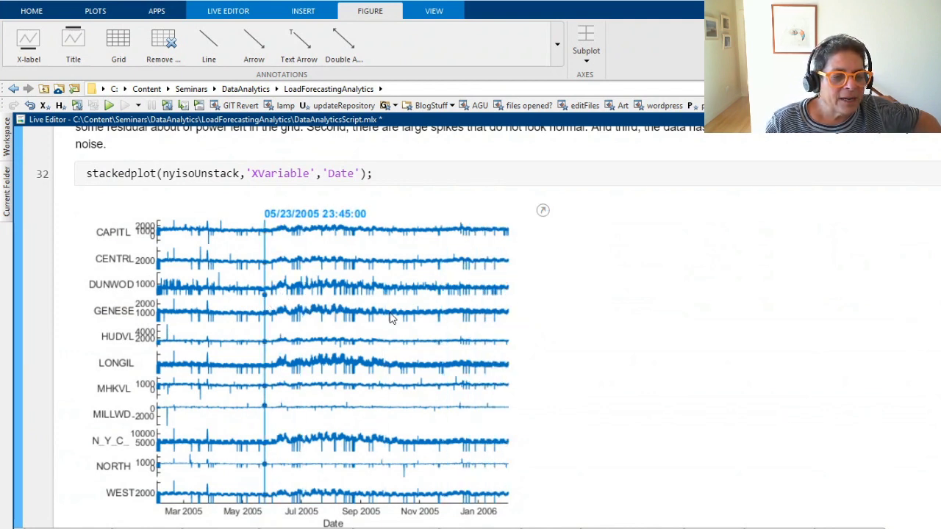
drag(358, 318, 392, 318)
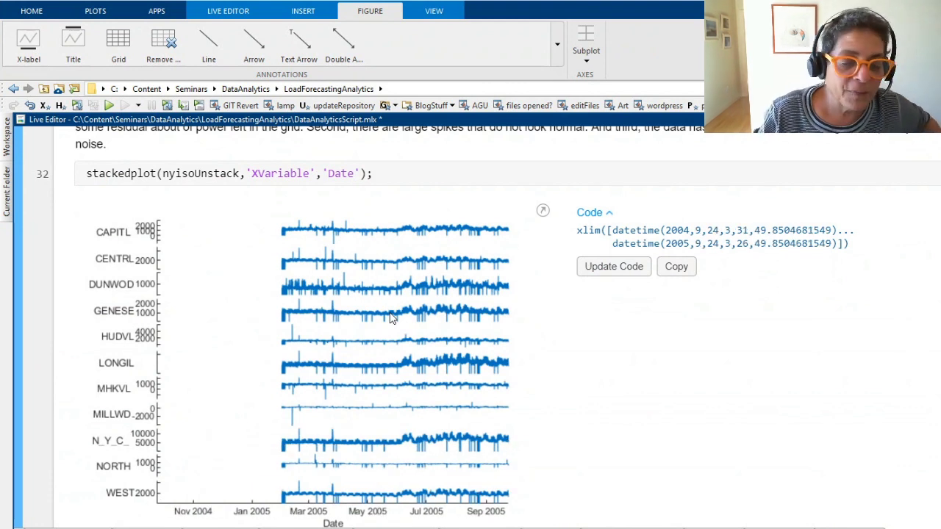
- Try adding the generated xlim code below the stackedplot call, undo the addition and collapse the code suggestion
click(614, 266)
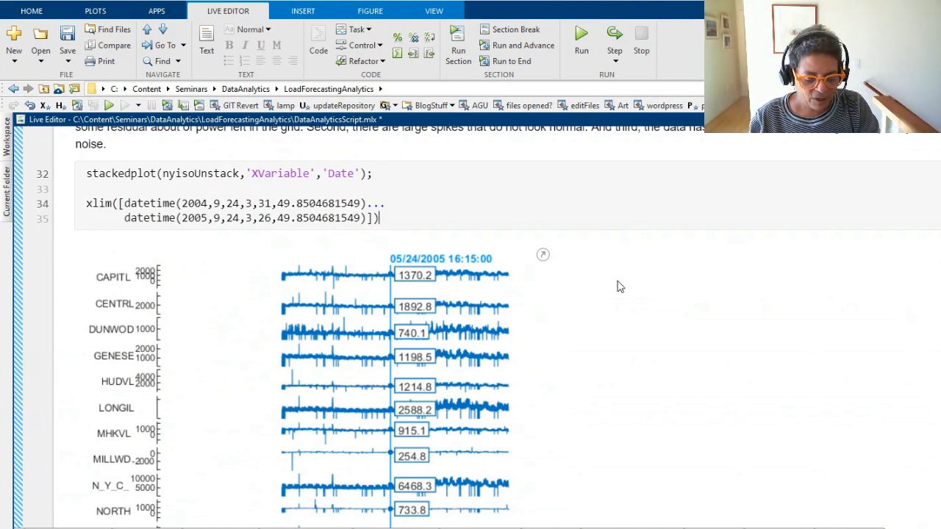
key(ctrl+Return)
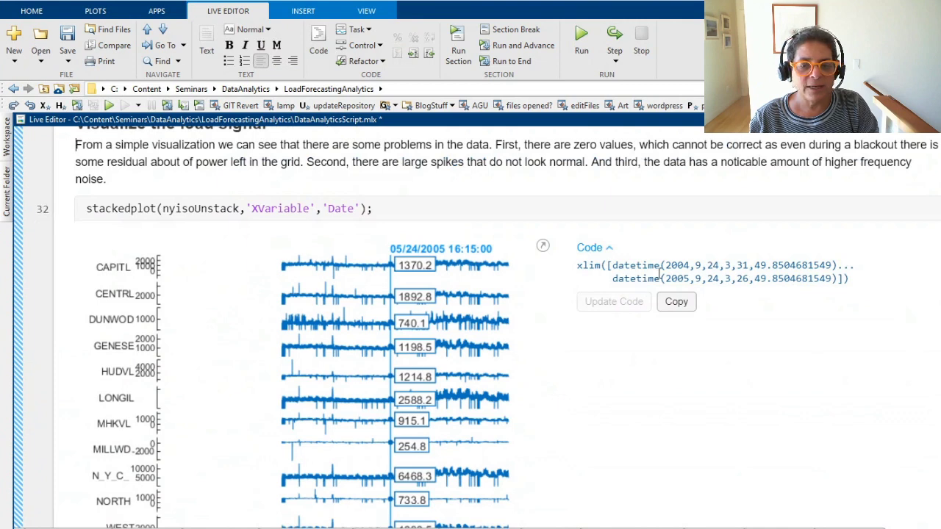
click(608, 250)
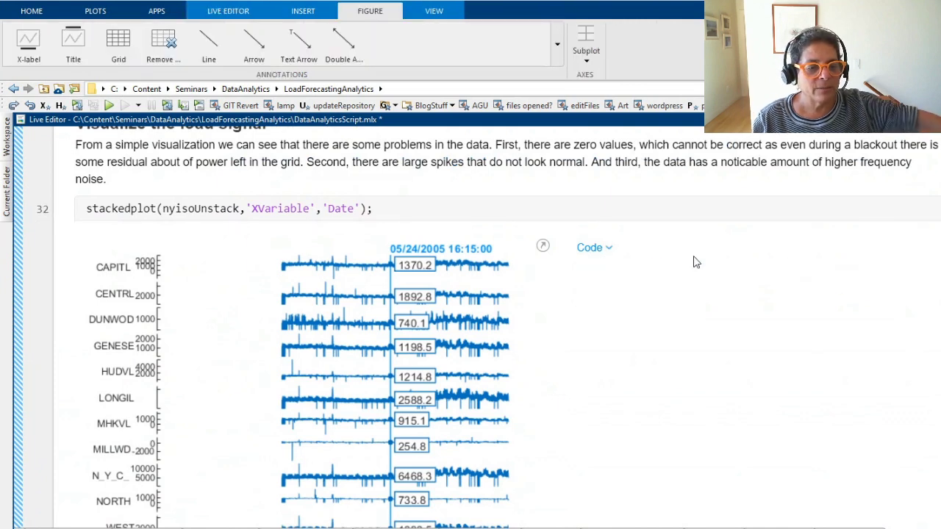
- Run the Convert to a timetable section that creates nyisott from nyisoUnstack and checks whether it is regularly sampled
scroll(693, 260, down, 5)
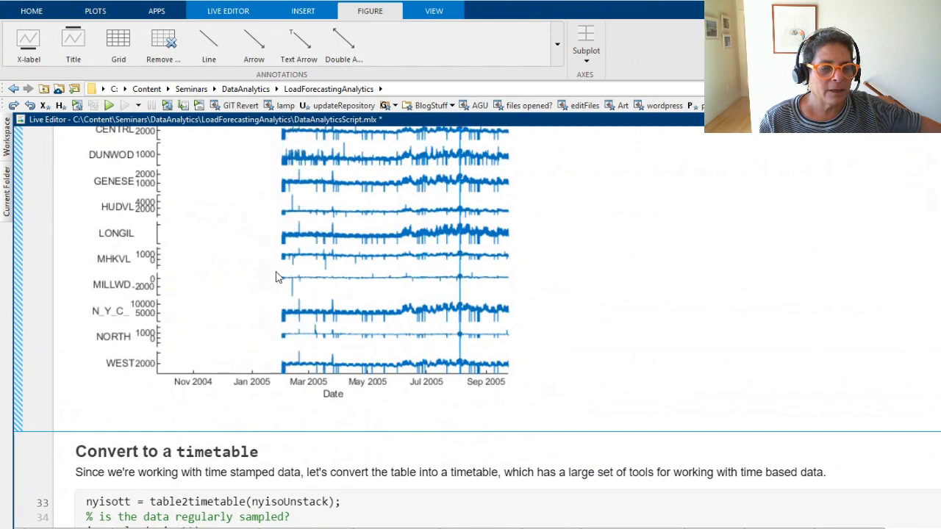
mouse_move(214, 290)
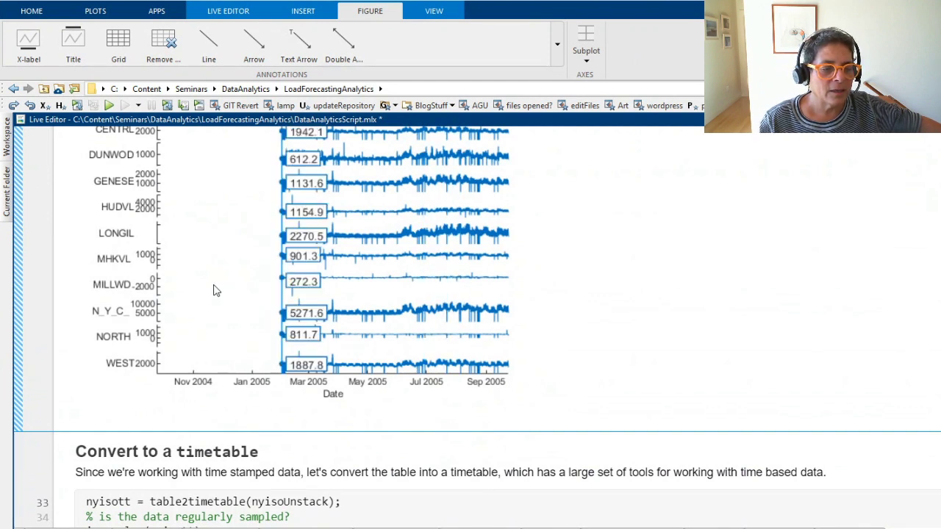
scroll(594, 263, up, 3)
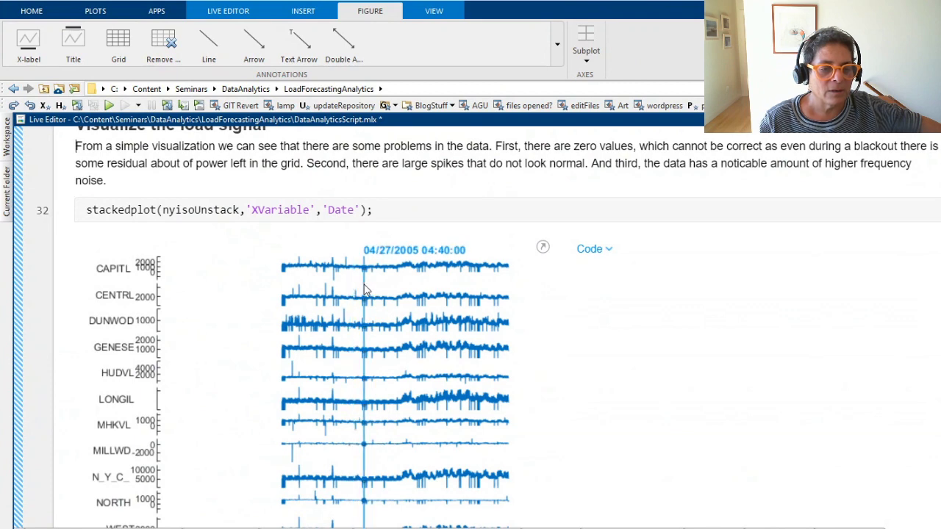
scroll(649, 314, down, 10)
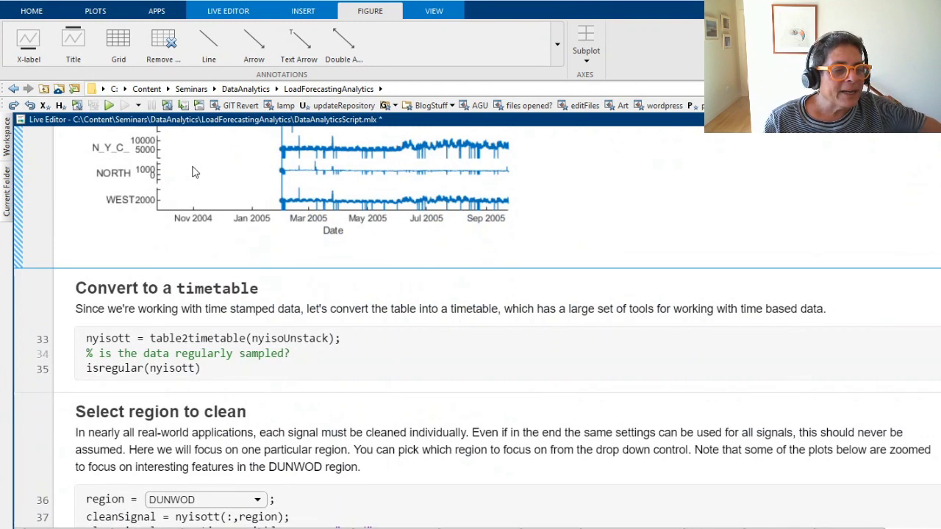
click(20, 187)
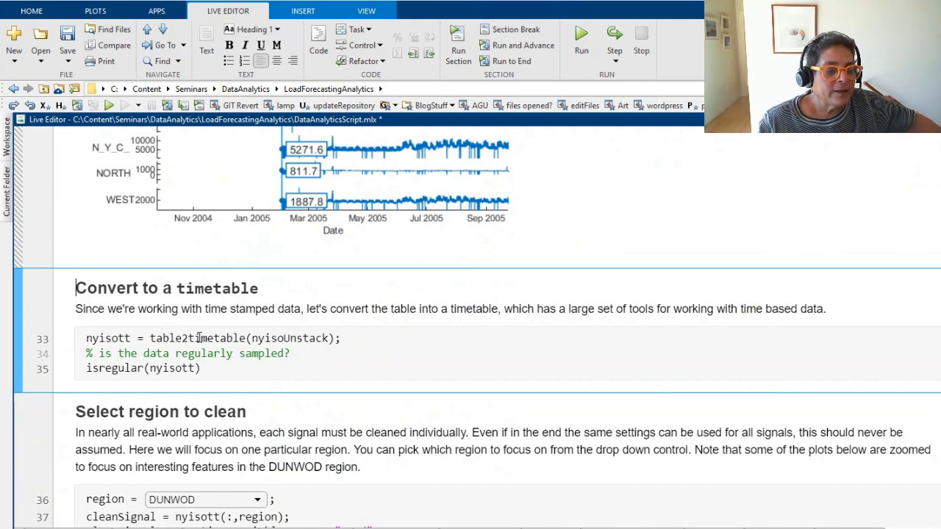
scroll(94, 316, up, 2)
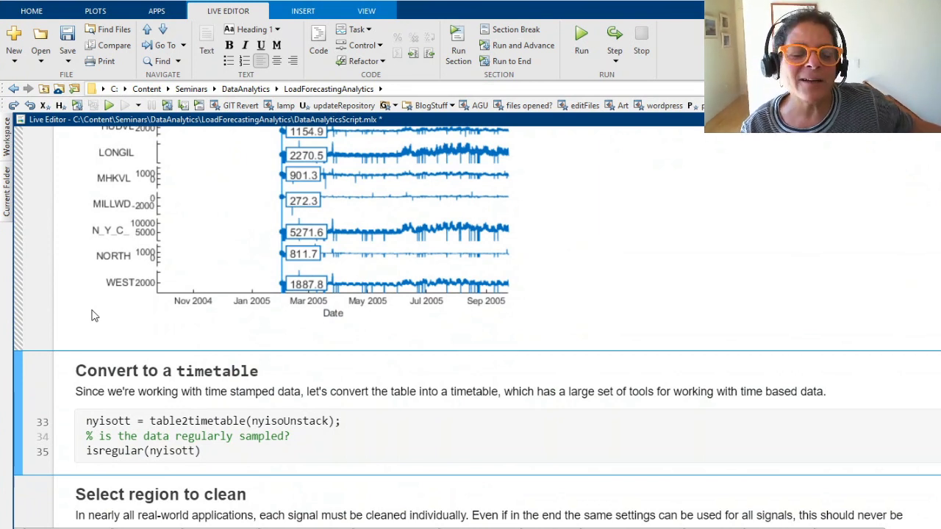
click(18, 404)
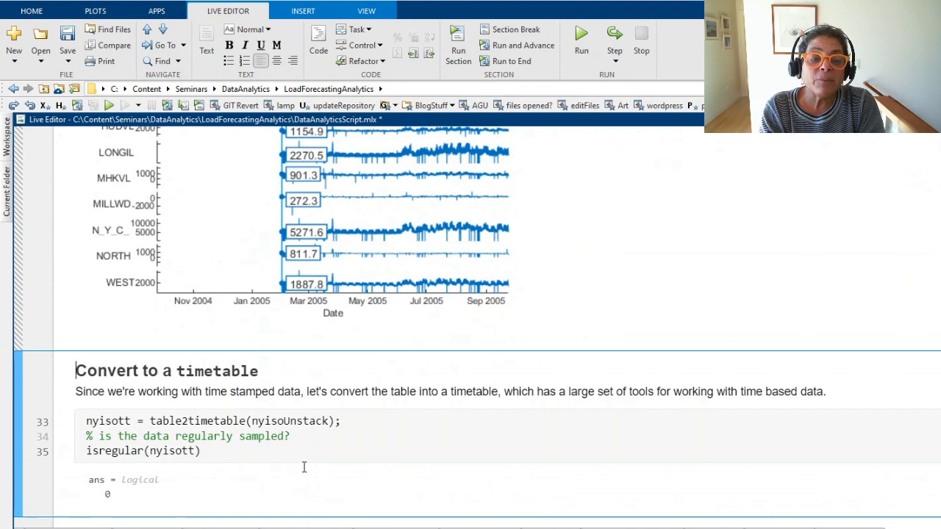
- Display the regions available in the Select region to clean section and keep DUNWOD selected
scroll(342, 408, down, 3)
scroll(342, 407, down, 9)
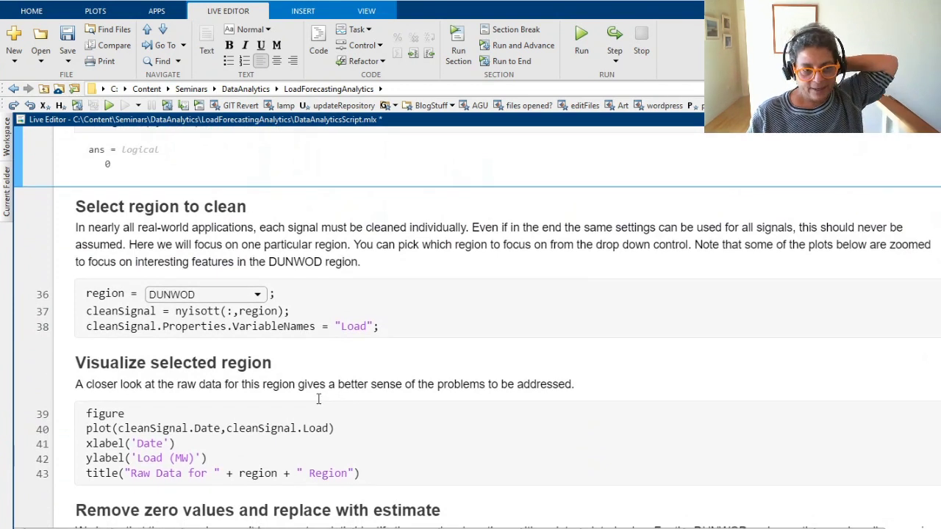
click(258, 295)
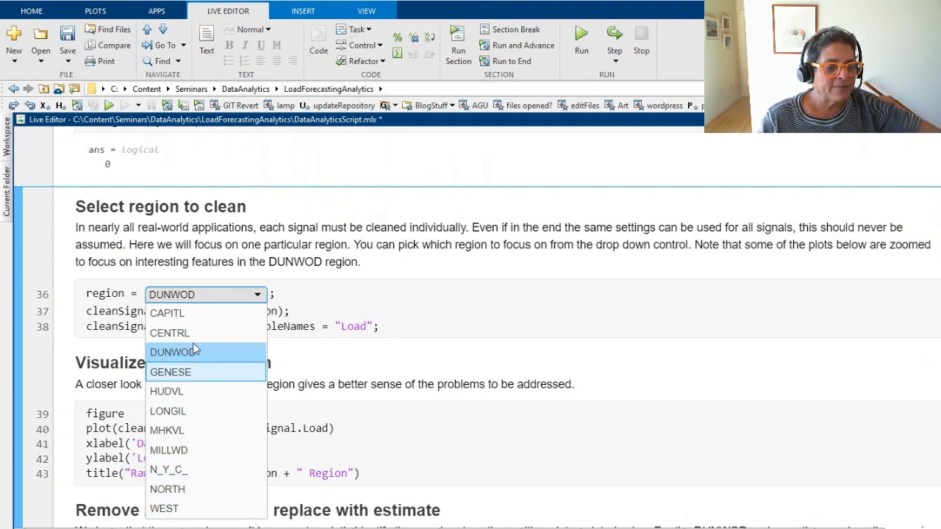
click(443, 304)
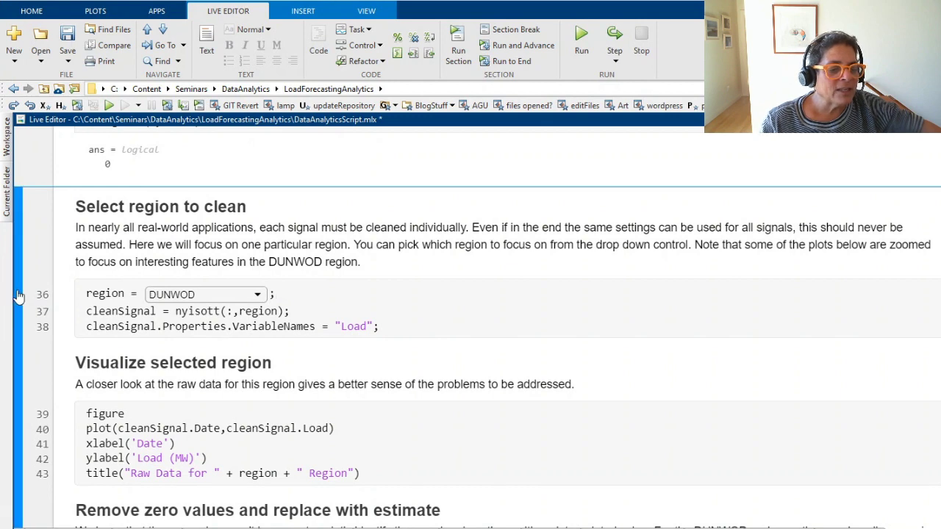
- Run the Select region to clean section to extract the DUNWOD load as cleanSignal and plot its raw data
scroll(18, 296, up, 3)
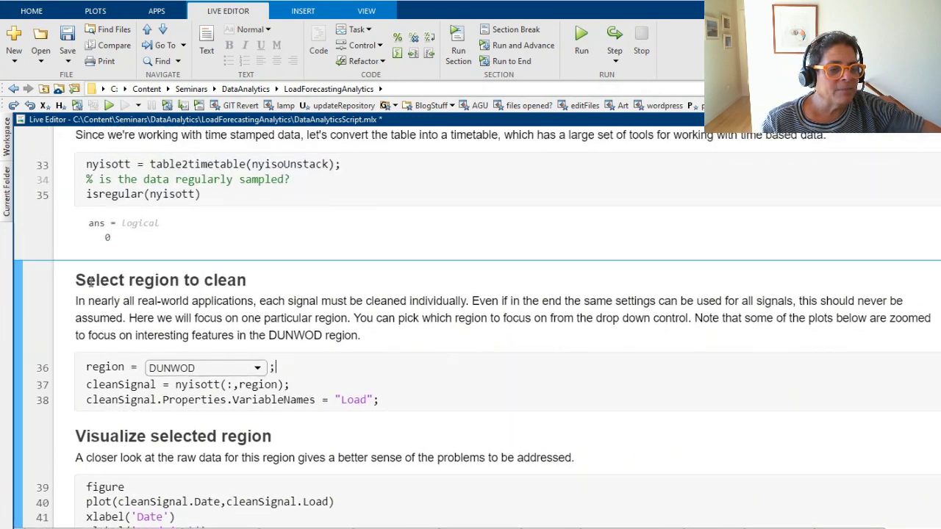
click(16, 344)
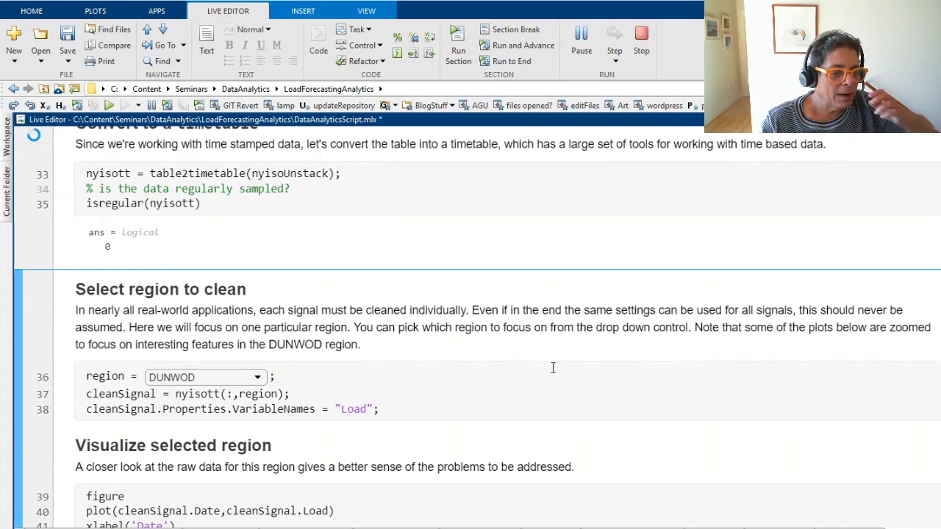
scroll(550, 360, down, 3)
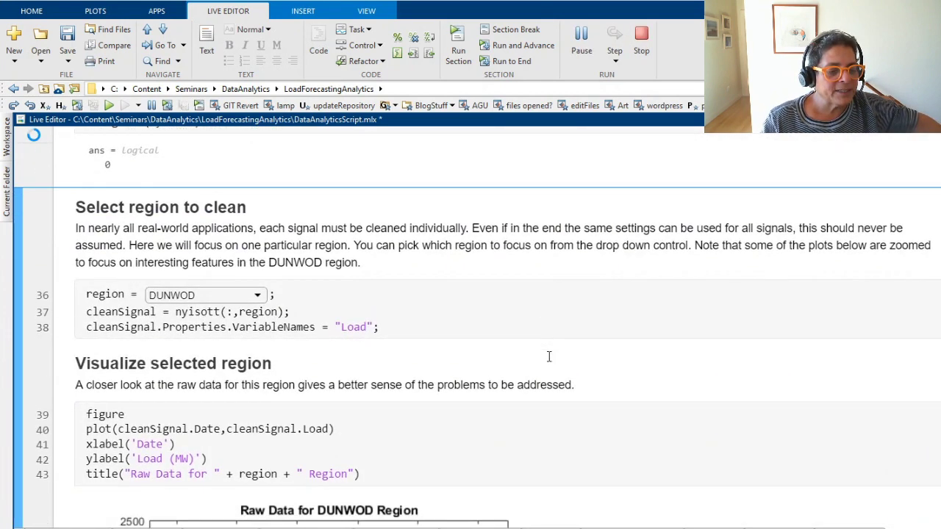
scroll(548, 356, down, 8)
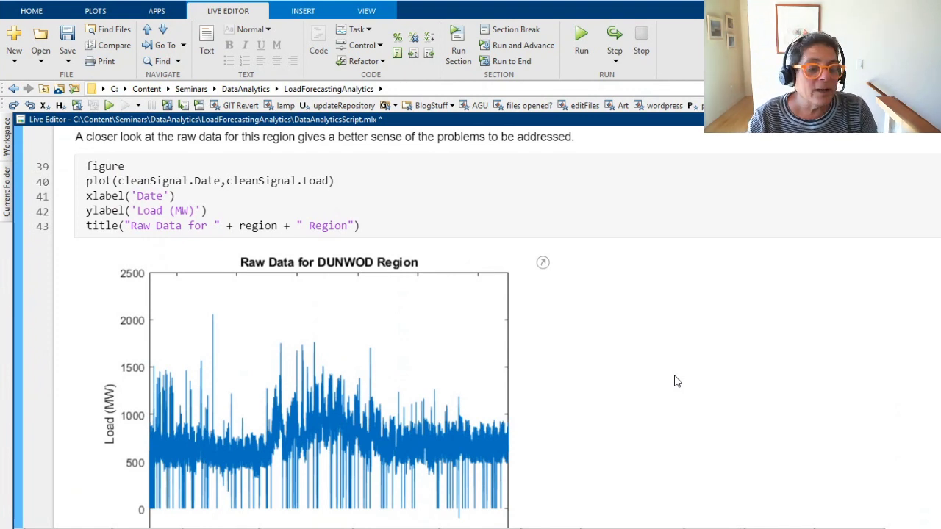
scroll(677, 381, down, 3)
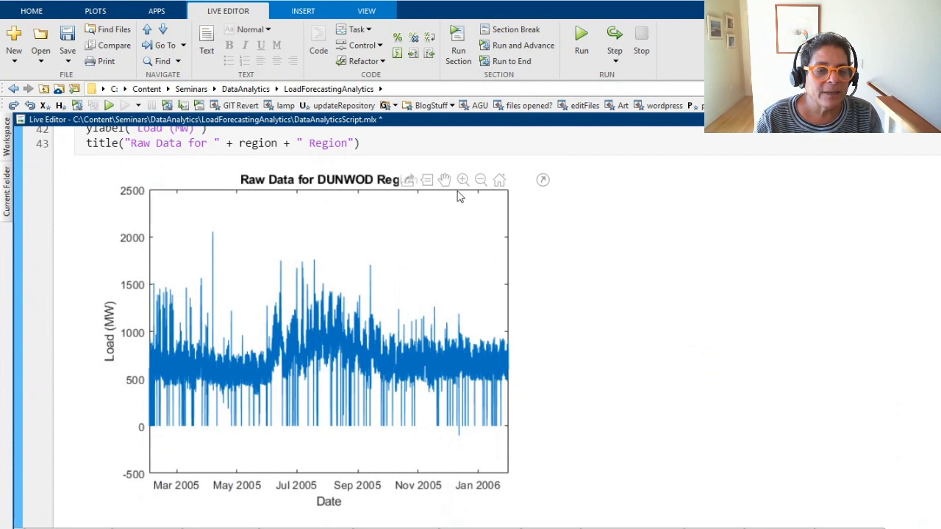
- Zoom the DUNWOD raw data plot to about mid-February to mid-July 2005, zoom in closer around June, and restore the full view
click(463, 180)
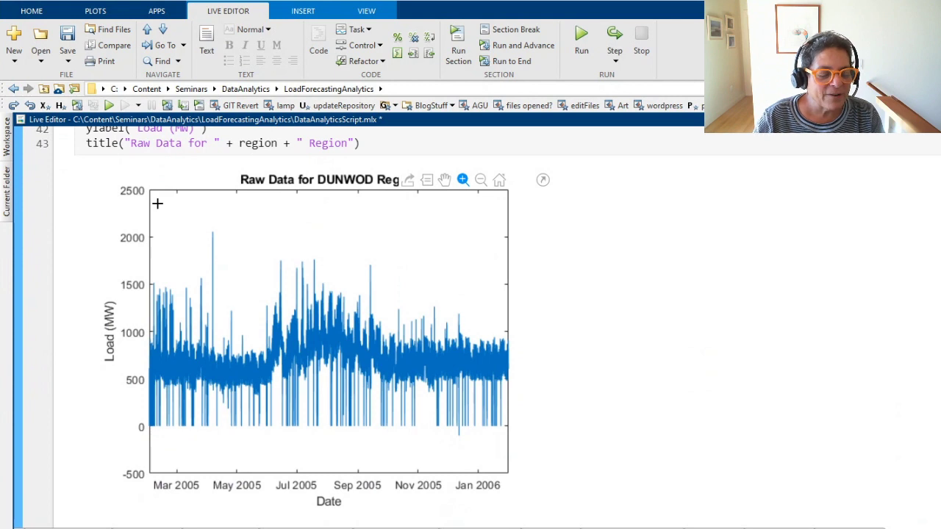
drag(174, 212, 312, 450)
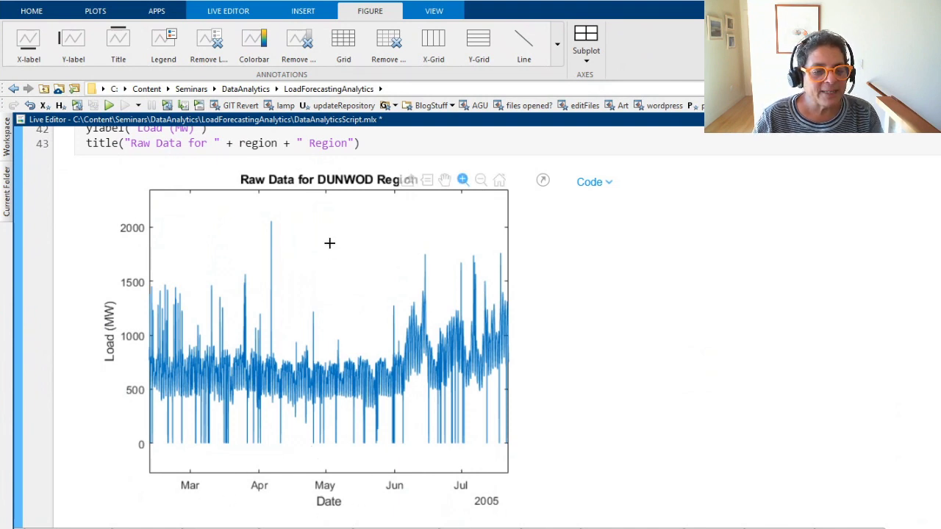
drag(294, 284, 448, 297)
click(449, 297)
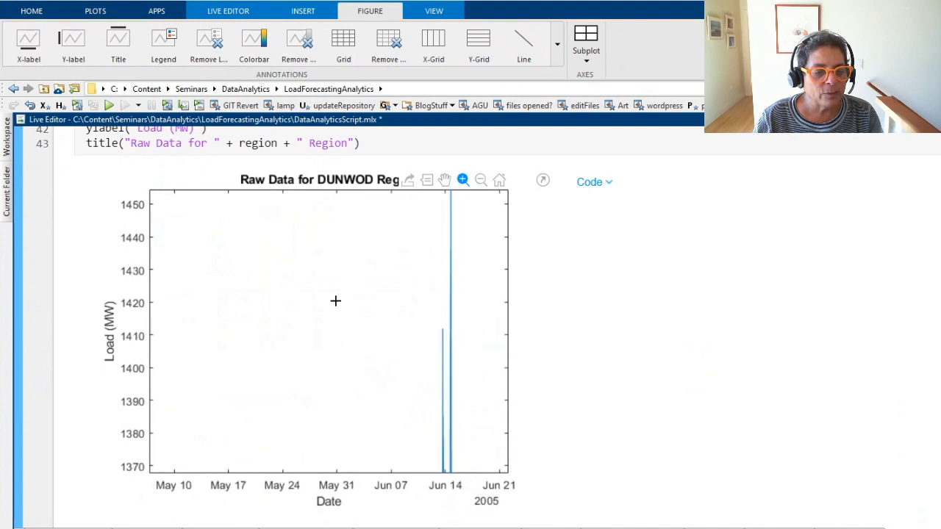
double_click(334, 301)
- Examine the drops to zero on August 5, 2005 by zooming to about 11:00 to 17:00, and restore the plot's full view
drag(238, 252, 415, 253)
drag(289, 243, 387, 253)
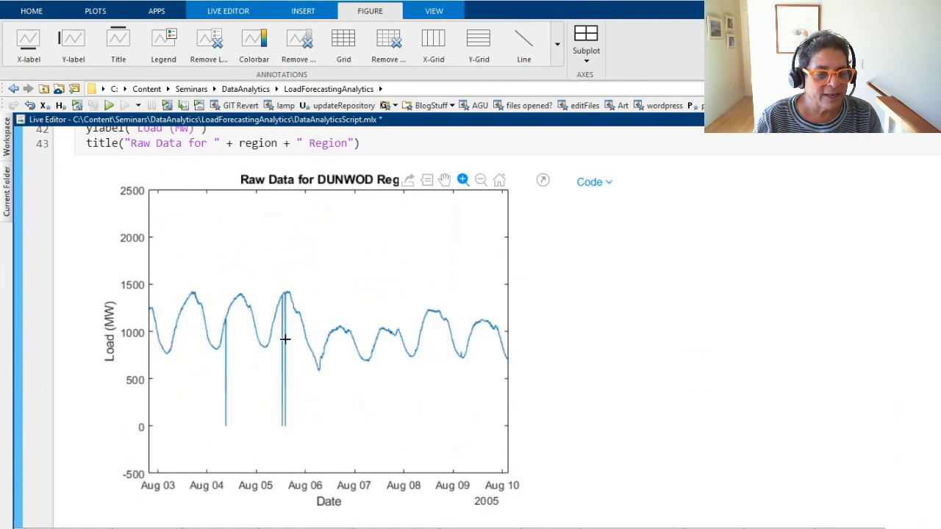
drag(266, 277, 332, 276)
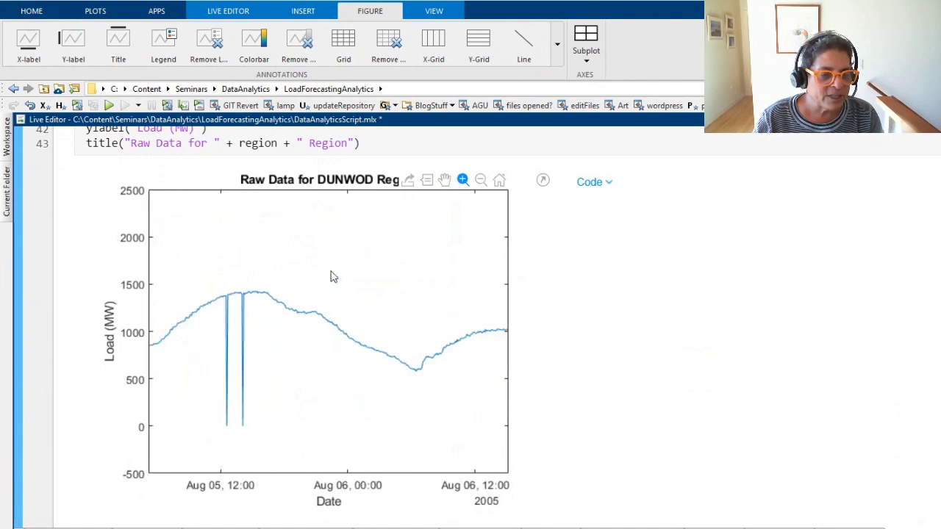
drag(206, 280, 272, 280)
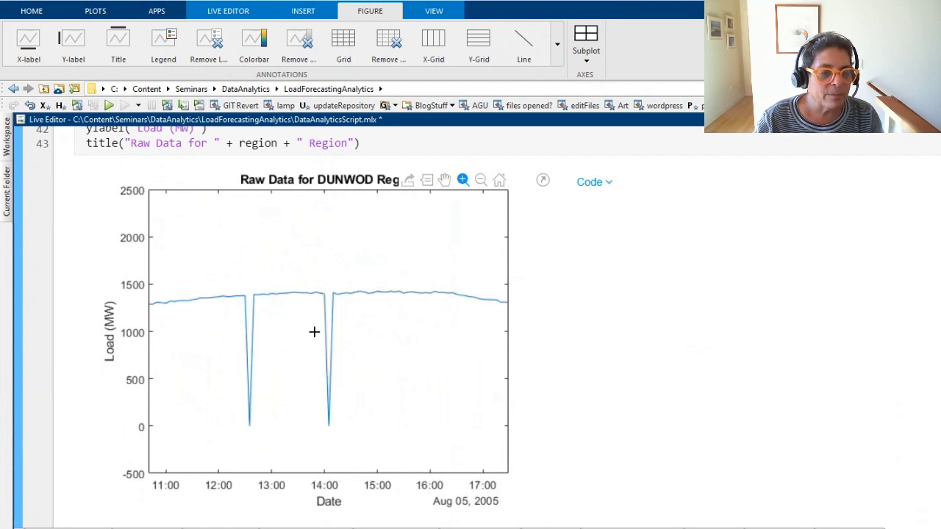
double_click(412, 245)
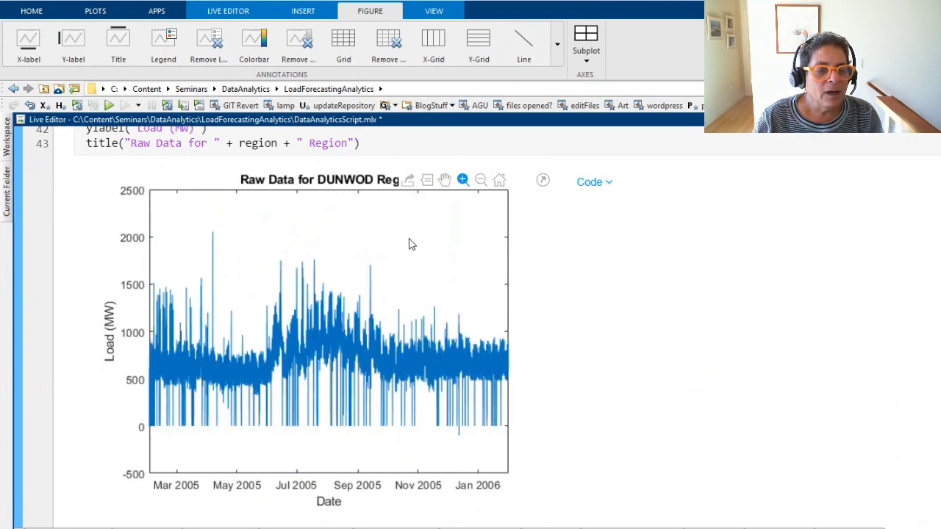
double_click(471, 269)
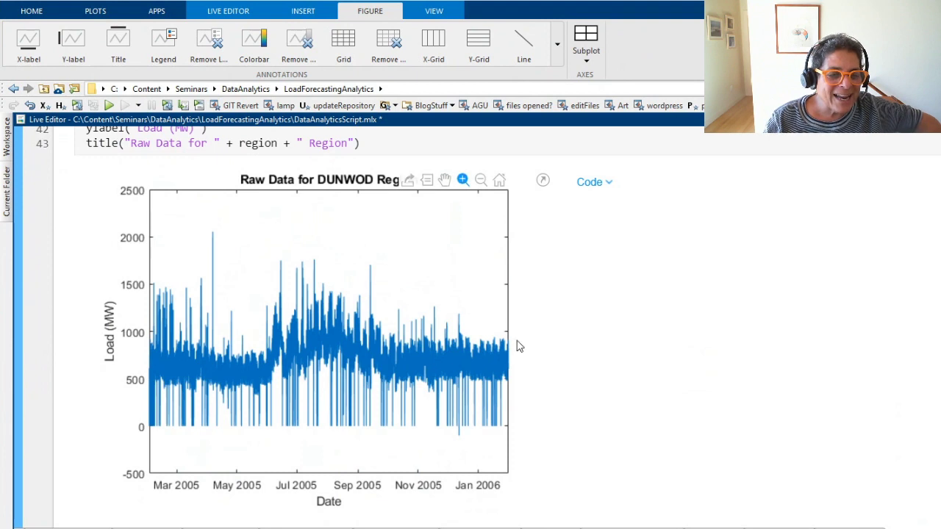
- Show the interactive controls that can be inserted in the live script, and close the list without inserting one
click(303, 11)
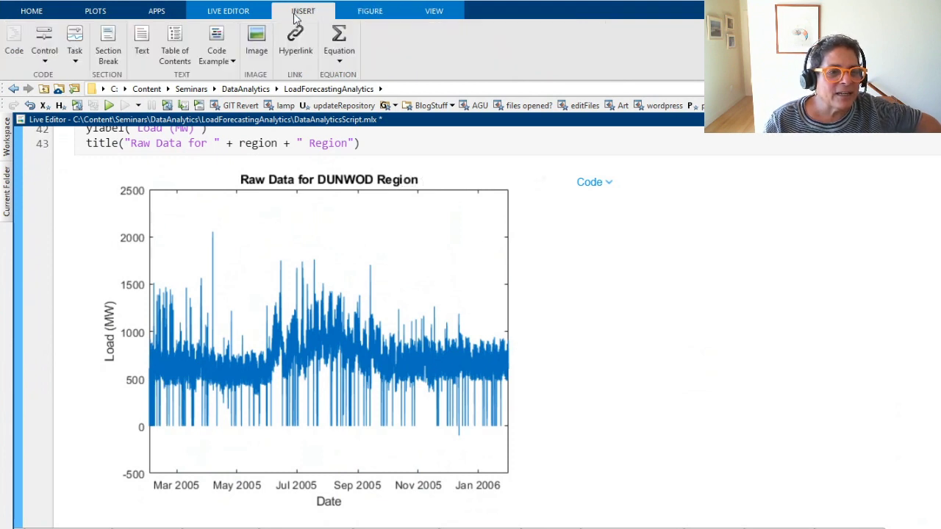
click(235, 15)
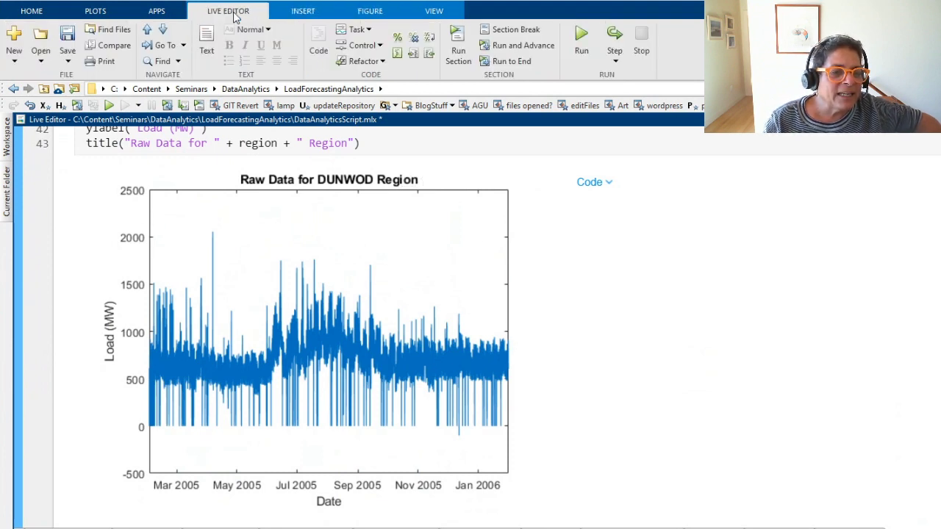
click(381, 46)
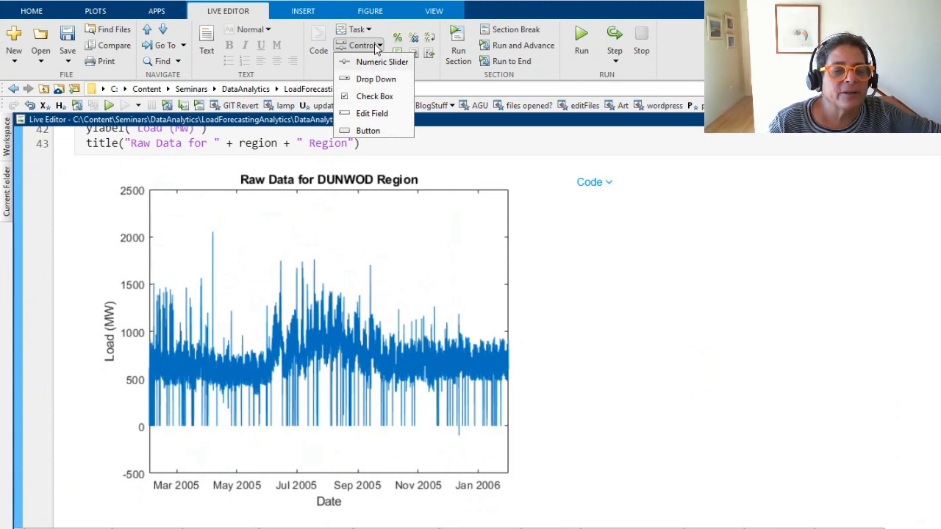
click(649, 144)
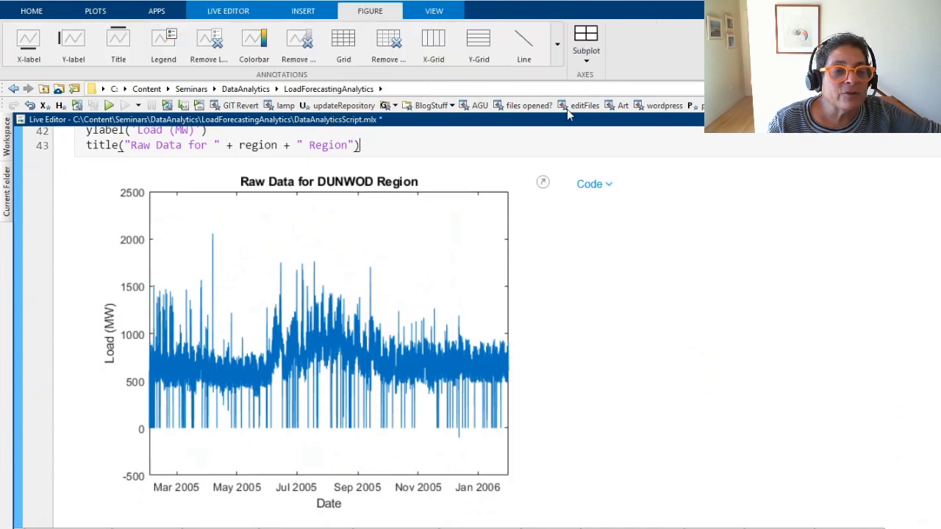
- Browse the gallery of Live Editor tasks from data preprocessing down to image acquisition, and close it without inserting a task
click(303, 10)
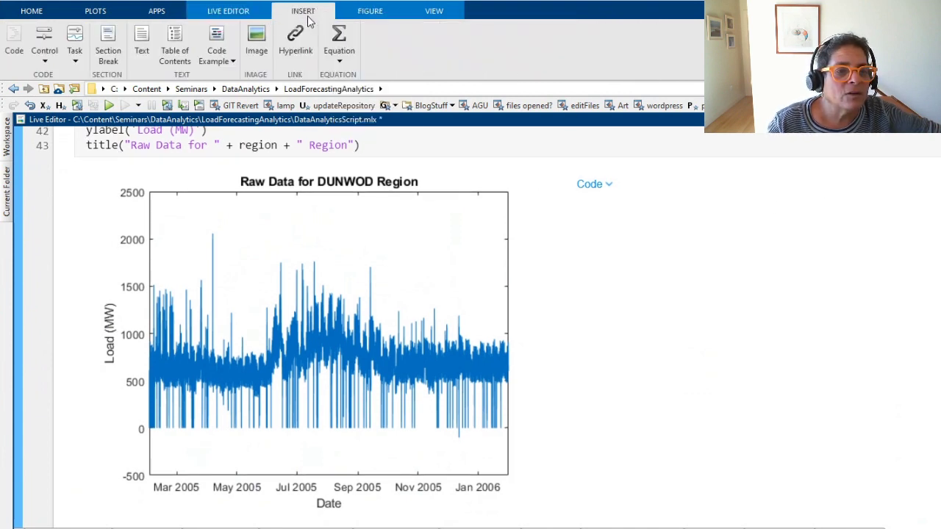
click(227, 10)
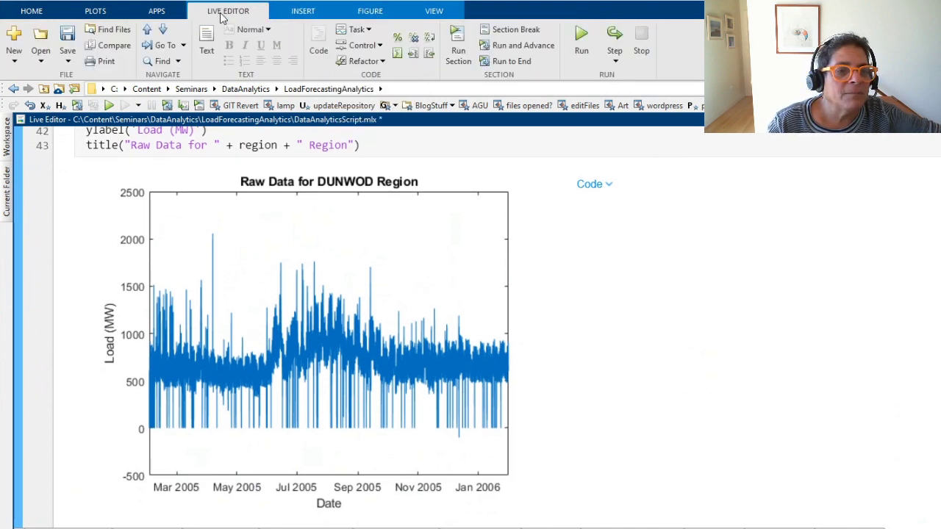
click(369, 29)
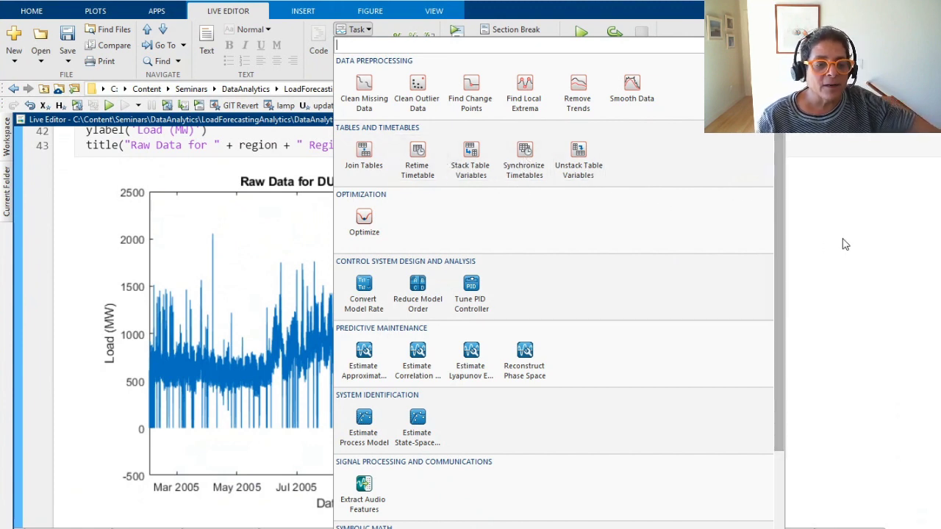
scroll(447, 393, down, 3)
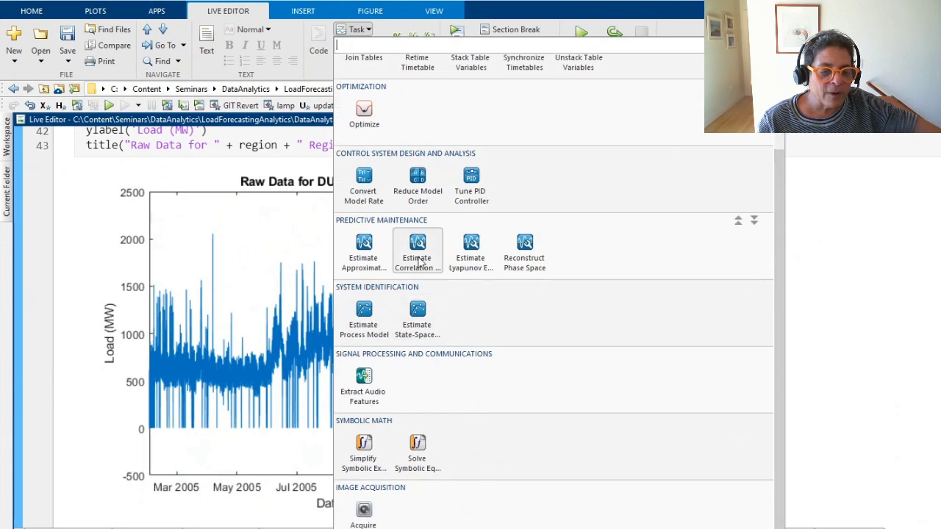
click(843, 258)
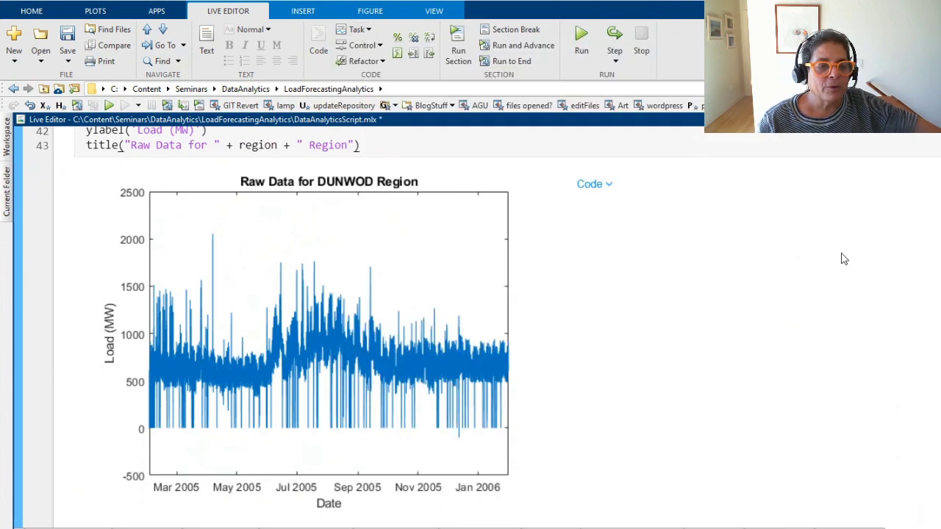
- Go to the Clean Missing Data task under Remove zero values and replace with estimate, and show where it sits in the task gallery
scroll(674, 243, down, 5)
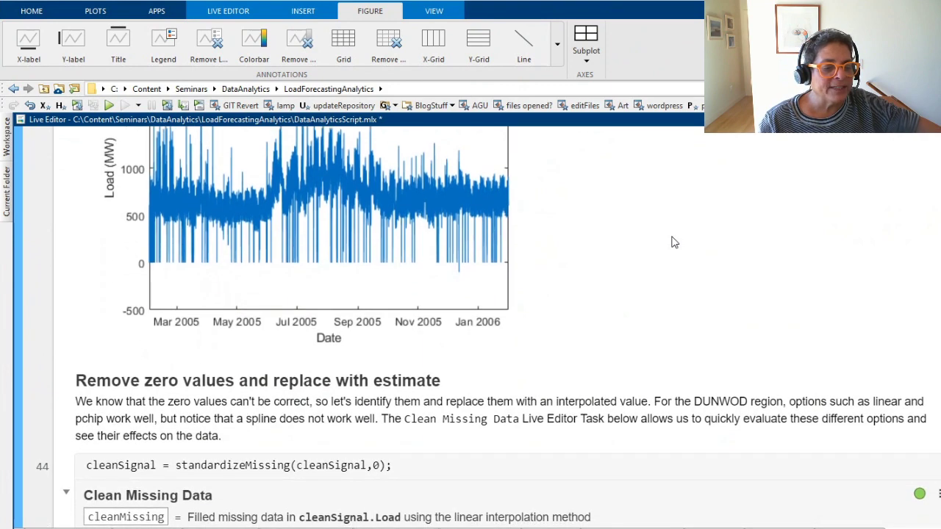
scroll(674, 243, down, 6)
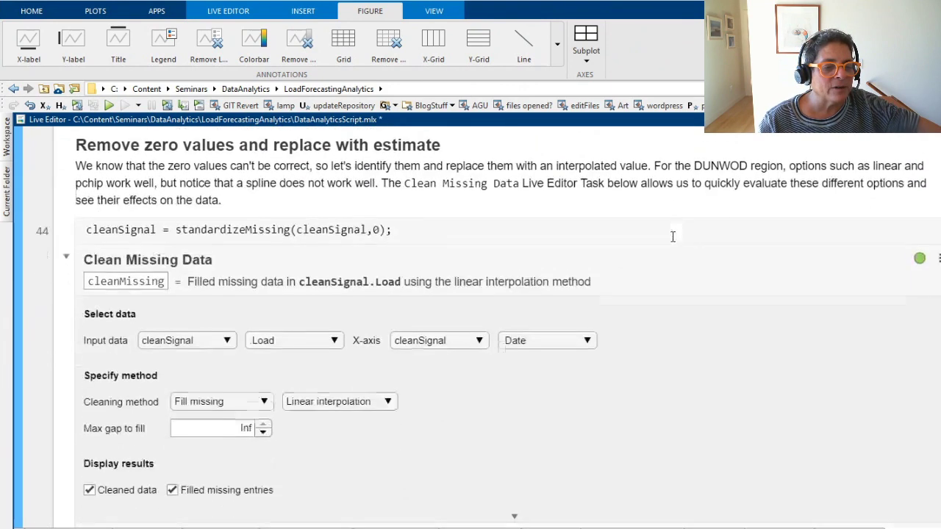
click(237, 15)
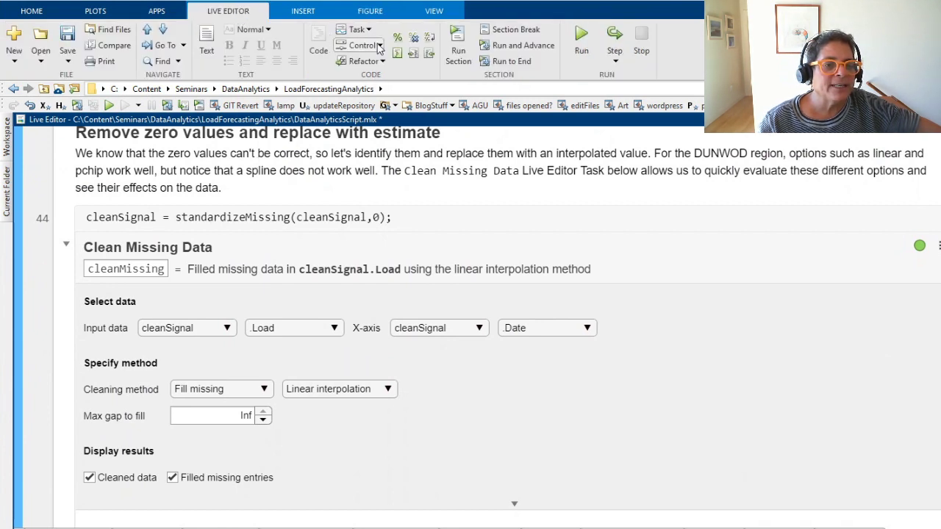
click(359, 30)
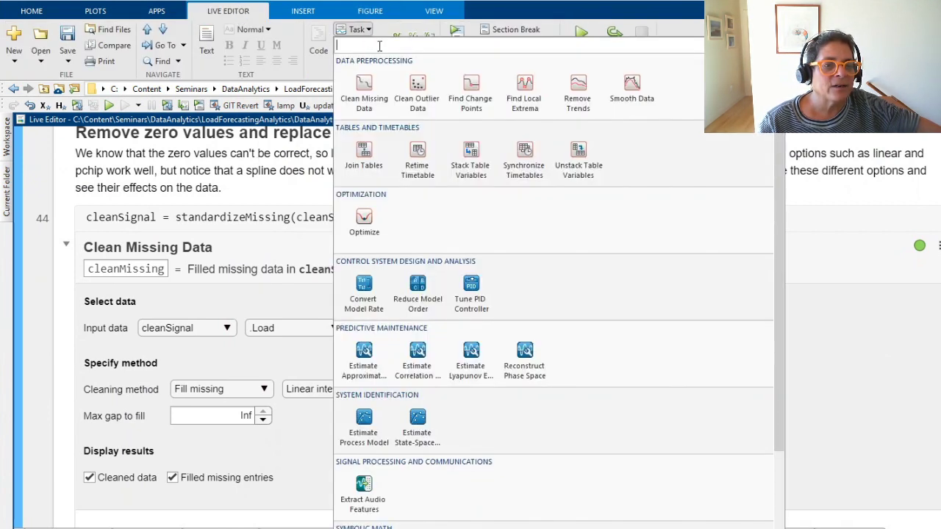
click(269, 191)
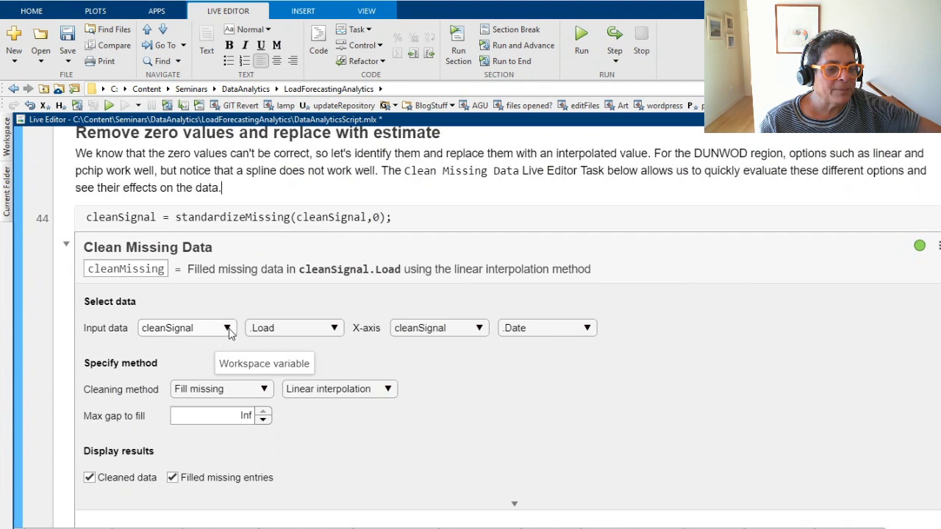
- Examine the Clean Missing Data task's input variables and cleaning methods, keeping cleanSignal and Fill missing, and show the results plot
click(227, 328)
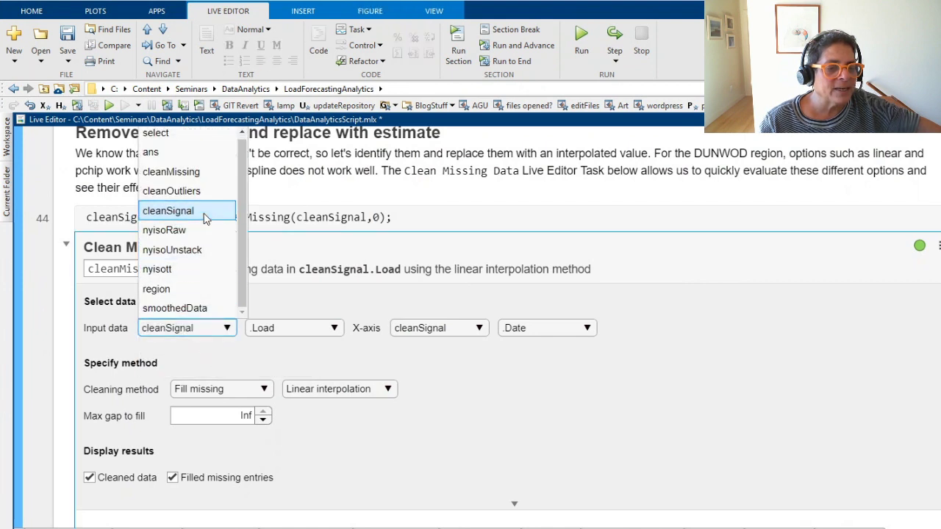
click(197, 211)
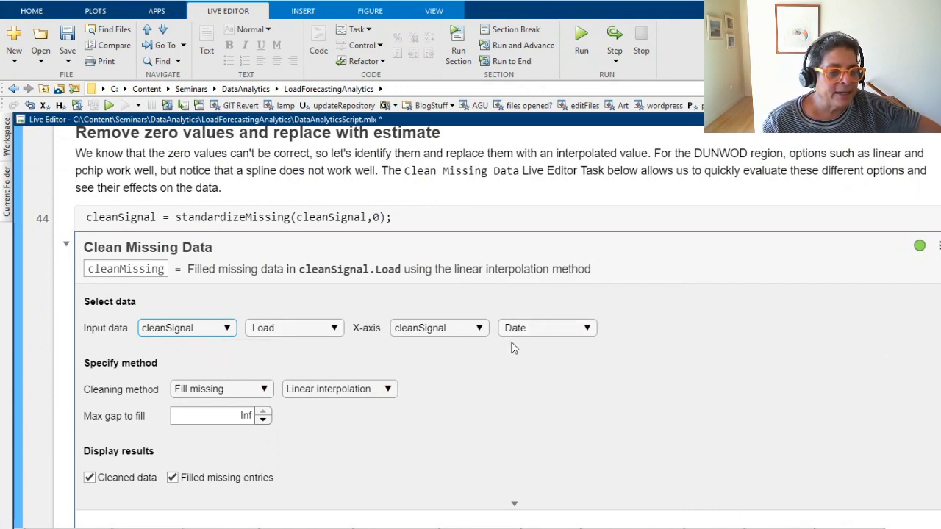
click(263, 392)
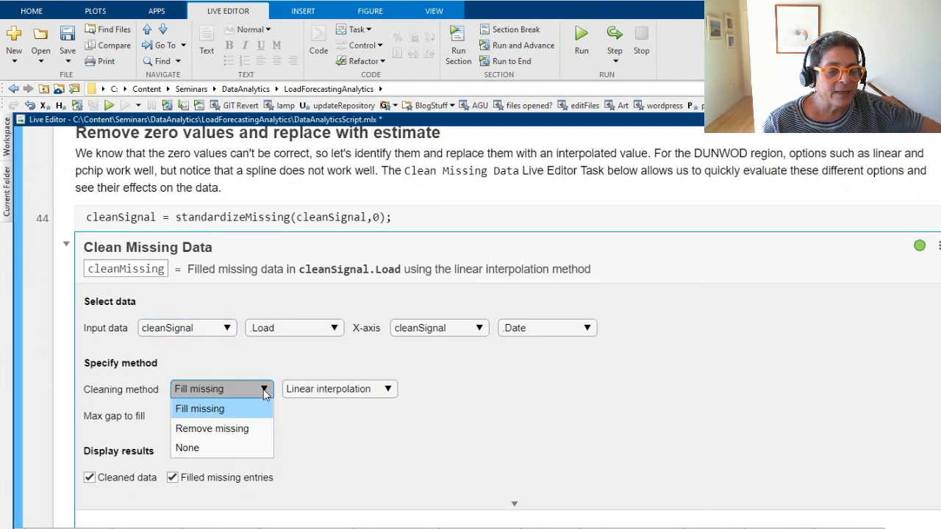
click(464, 388)
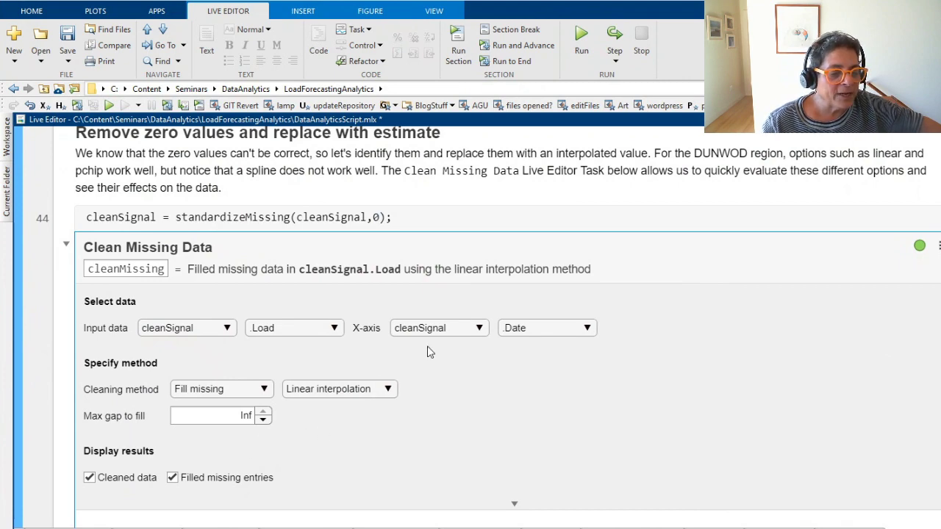
scroll(368, 345, down, 2)
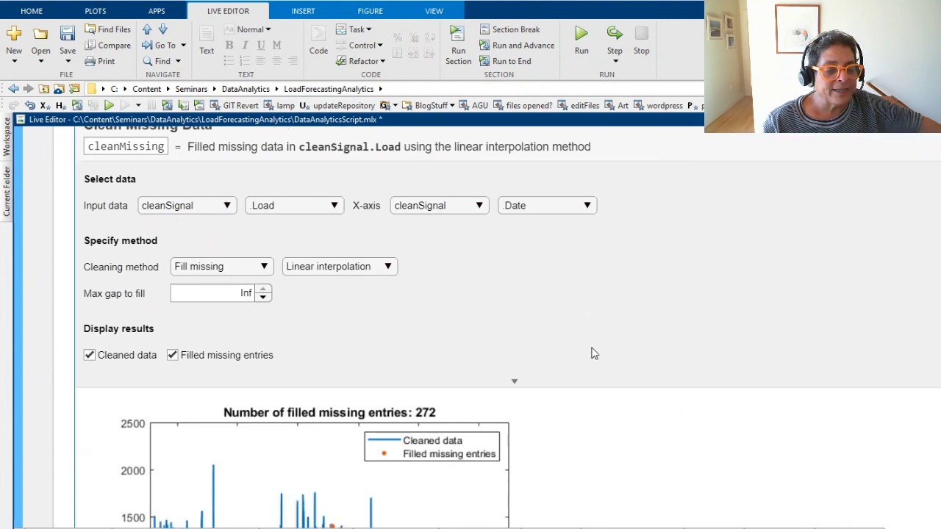
- Review the plot of filled missing entries down to the line assigning cleanMissing to cleanSignal.Load, and return to the Clean Missing Data task
scroll(594, 354, down, 5)
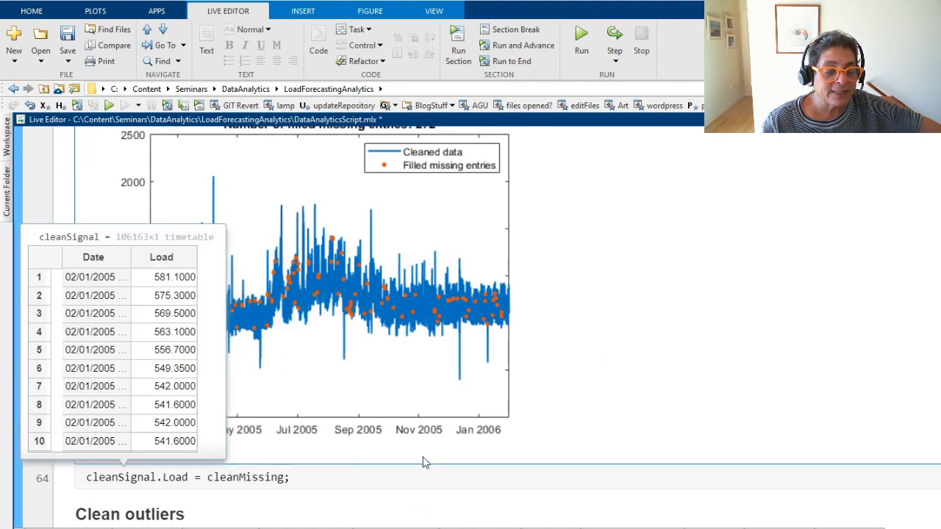
scroll(534, 408, up, 2)
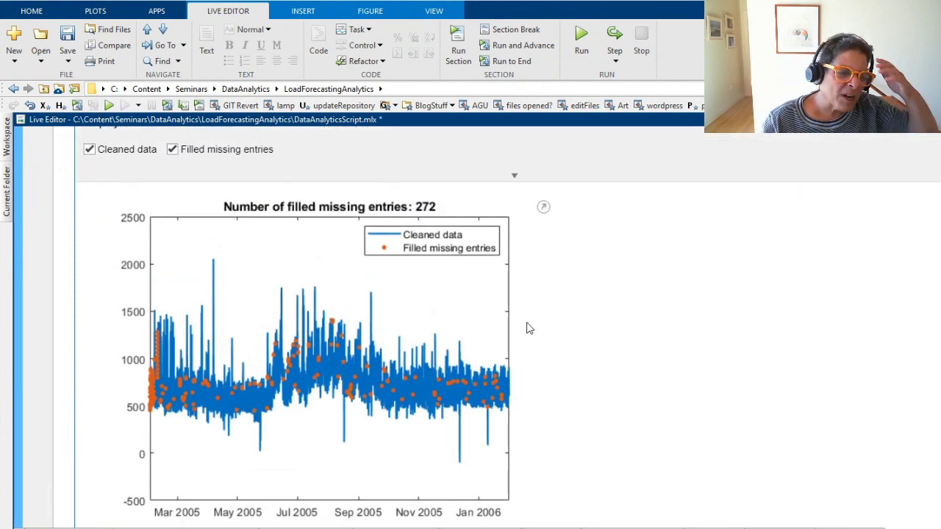
scroll(179, 283, up, 10)
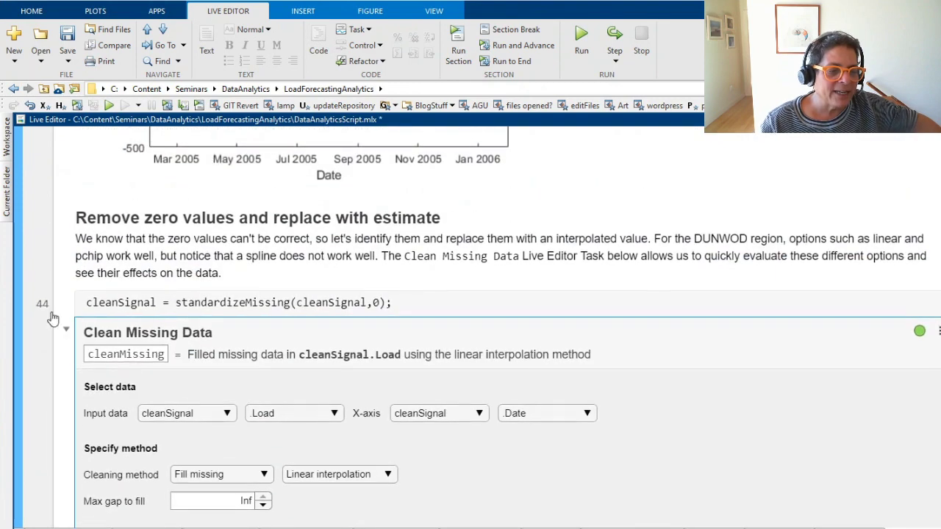
- Collapse the Clean Missing Data task to its summary line above the plot, and expand its controls again
click(66, 332)
click(66, 332)
click(66, 332)
scroll(542, 405, down, 3)
scroll(543, 405, down, 1)
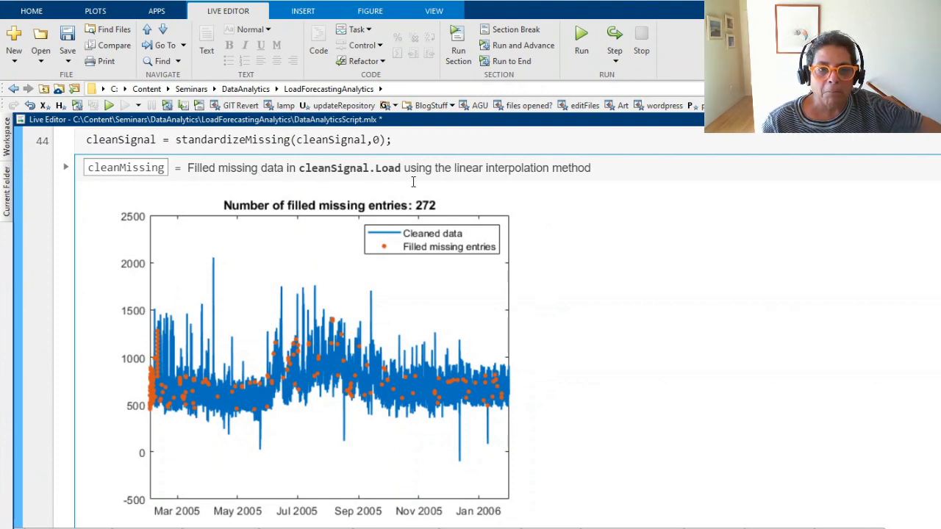
click(67, 170)
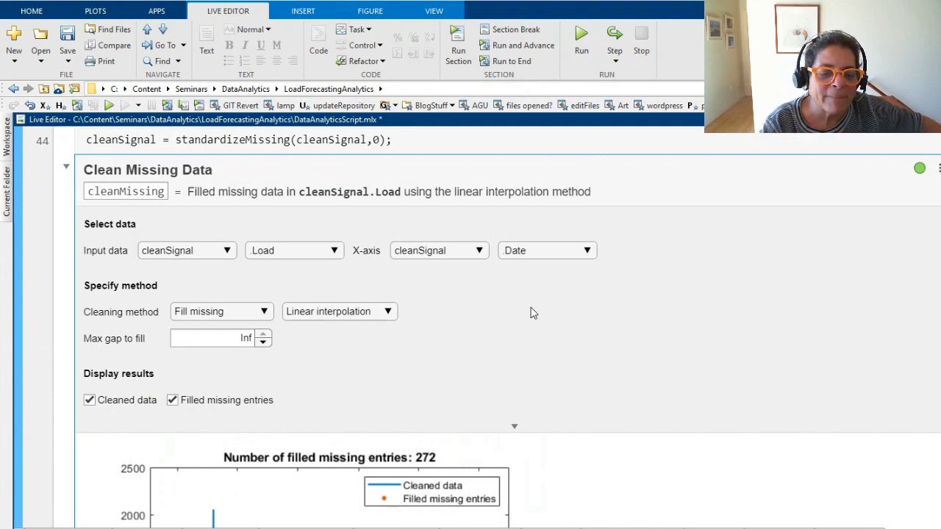
- Show the code generated by the Clean Missing Data task and read through its fill, visualize and plot commands
click(515, 430)
scroll(552, 363, down, 5)
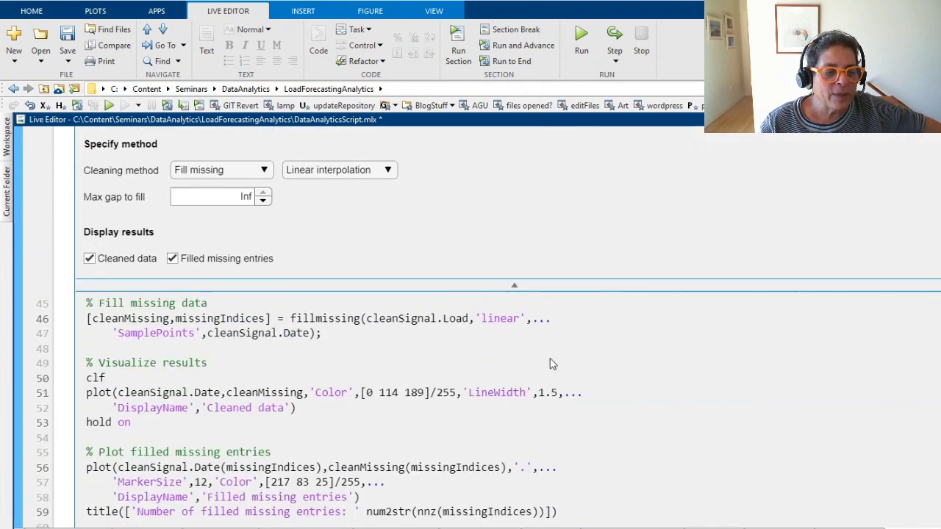
scroll(552, 361, down, 1)
scroll(550, 359, up, 5)
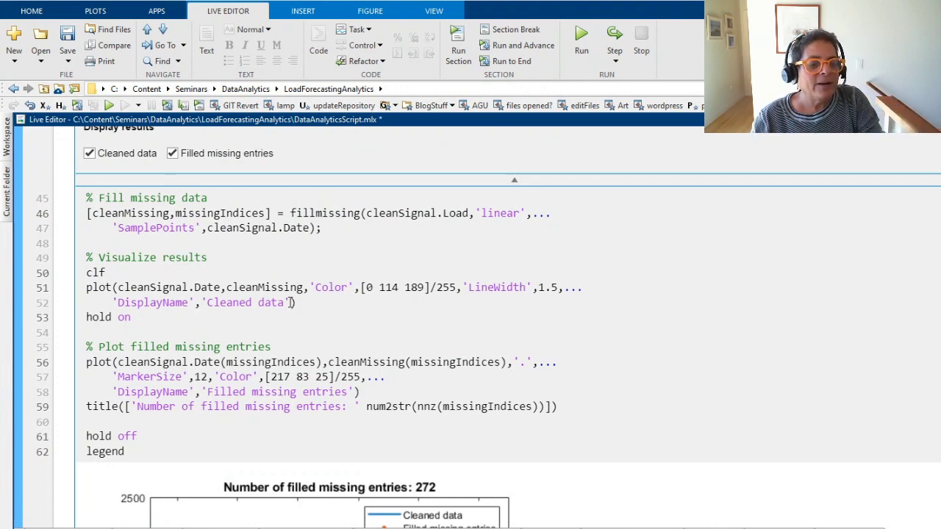
- Open the help page for fillmissing from the generated code, go to its See Also section, and close the documentation
double_click(328, 213)
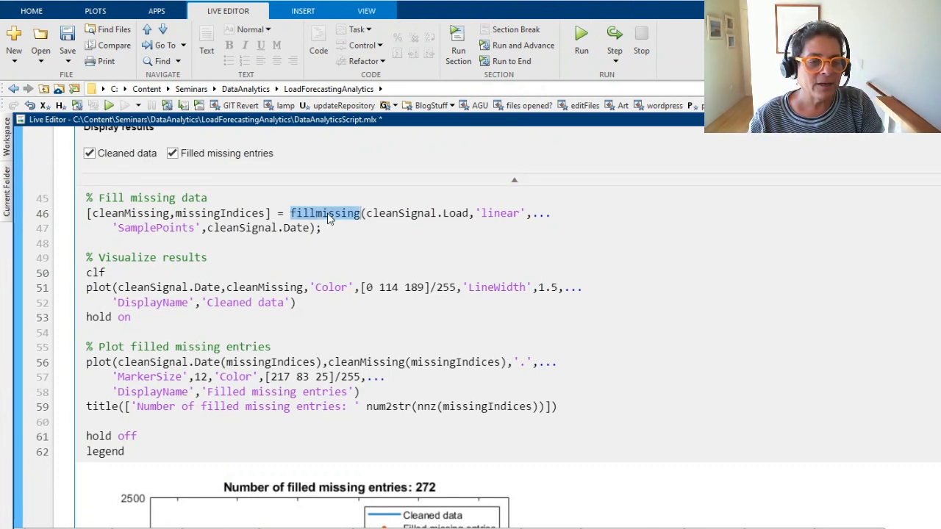
right_click(329, 214)
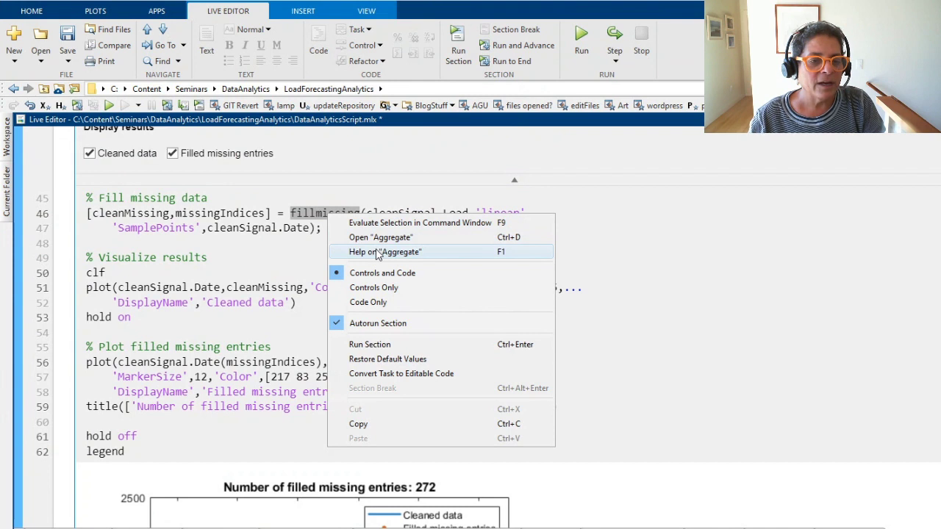
key(Escape)
click(316, 213)
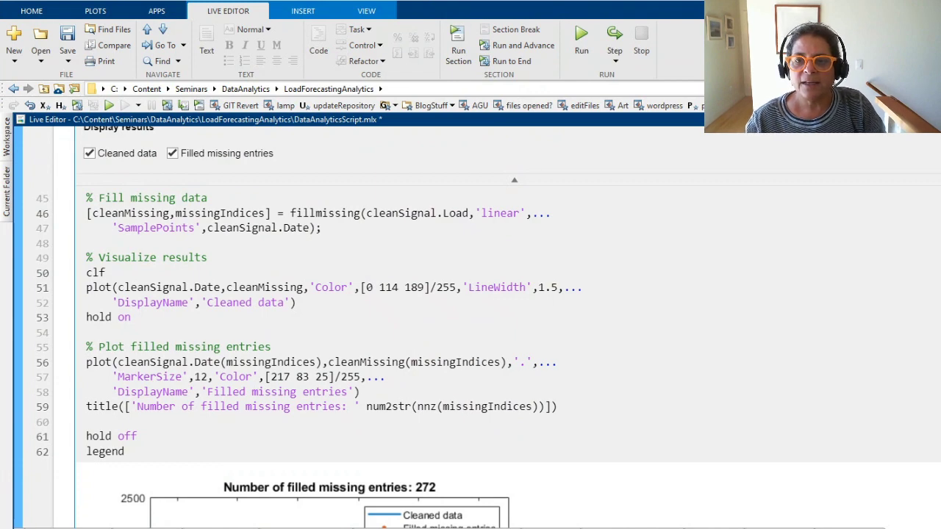
key(F1)
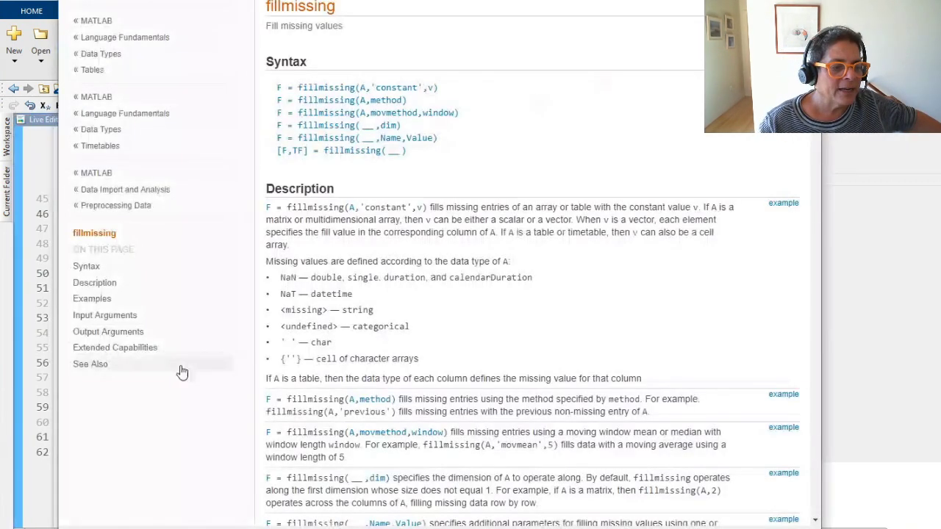
click(95, 366)
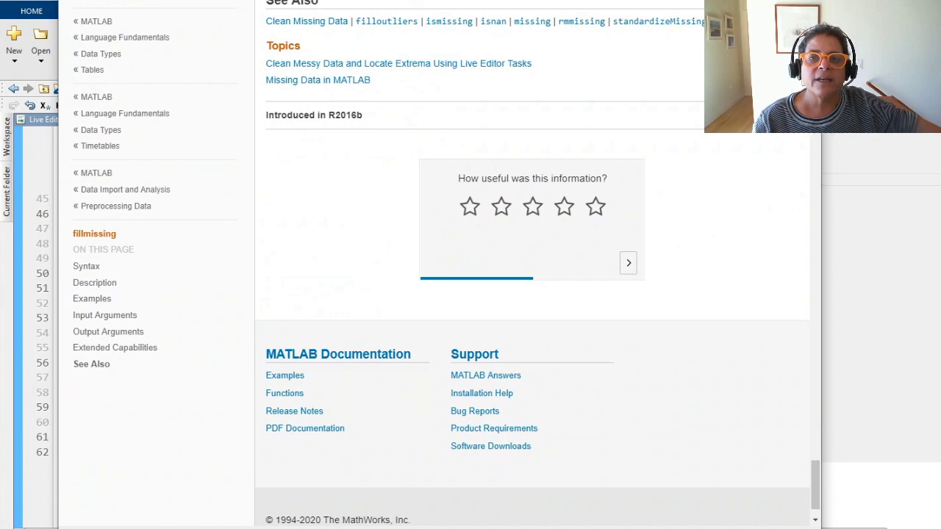
key(ctrl+w)
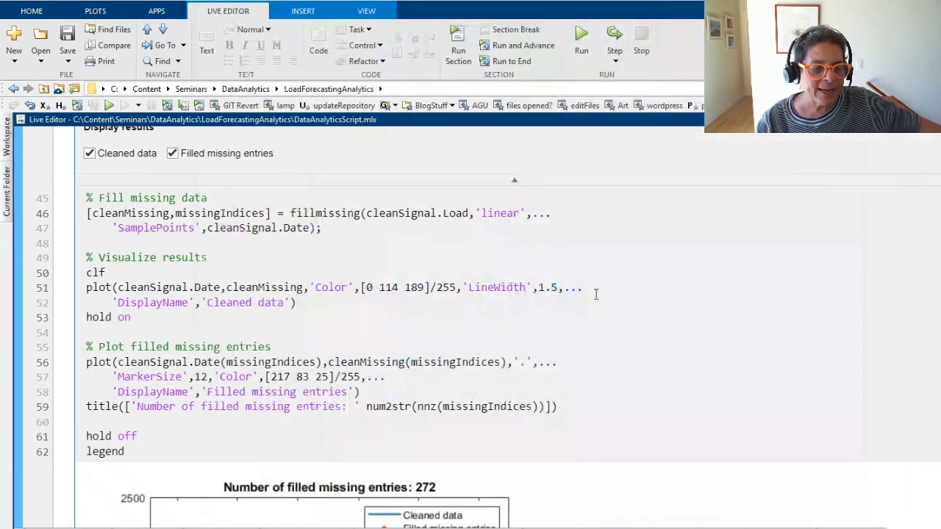
- Review the filled-entries plot below the generated code, and read the Clean outliers section with its Clean Outlier Data task settings
scroll(630, 316, down, 3)
scroll(630, 317, down, 1)
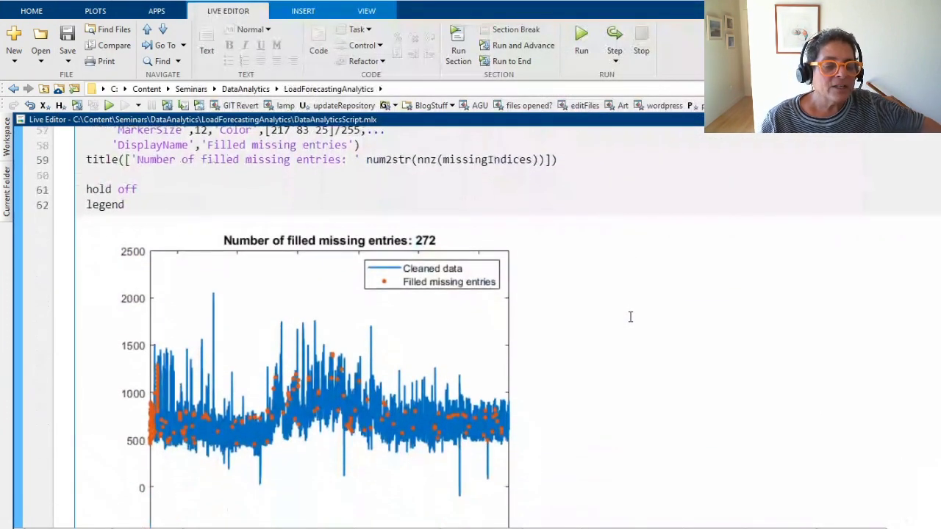
scroll(630, 317, up, 2)
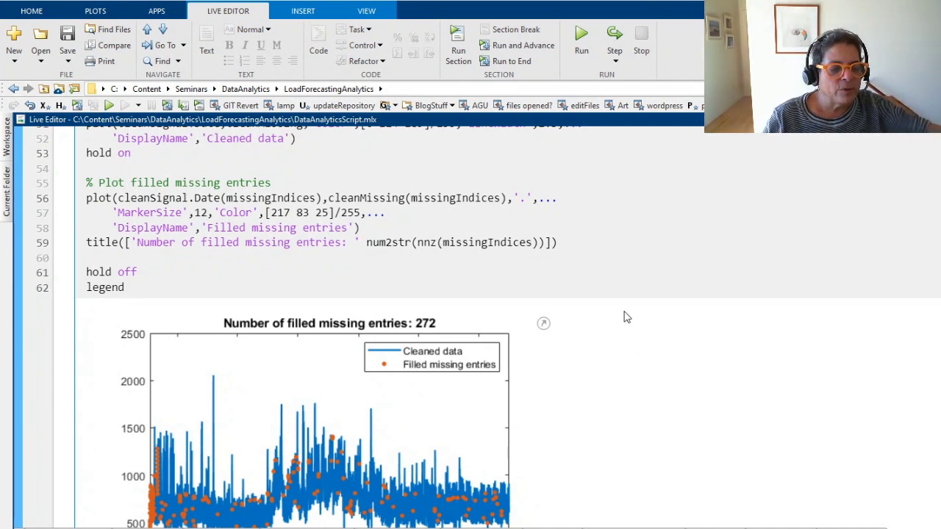
scroll(626, 317, down, 6)
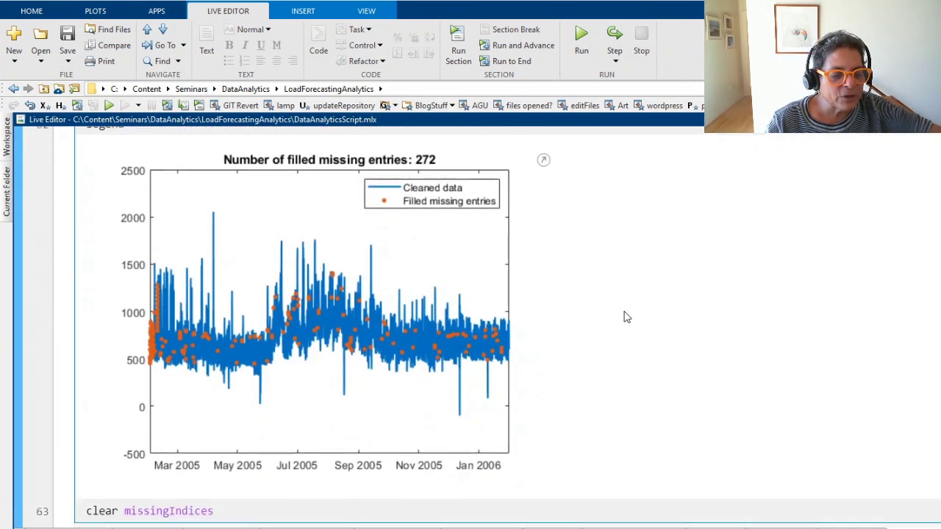
scroll(627, 317, down, 10)
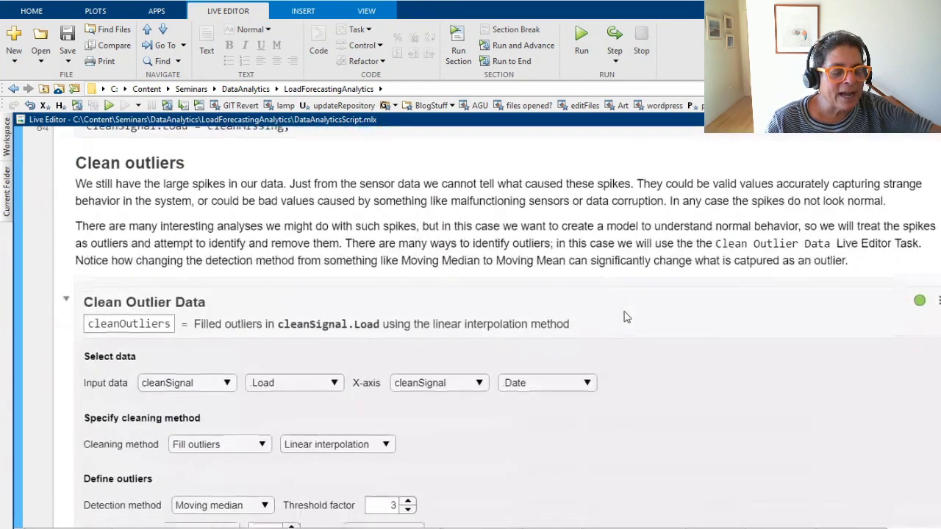
scroll(627, 317, down, 2)
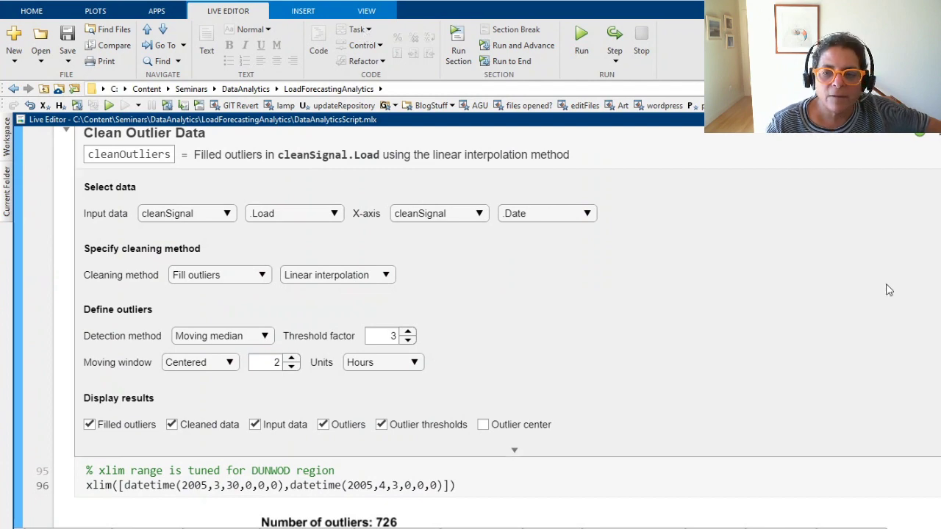
- Hide the generated code of the Clean Missing Data task so only its controls and plot remain
click(703, 160)
scroll(514, 249, up, 10)
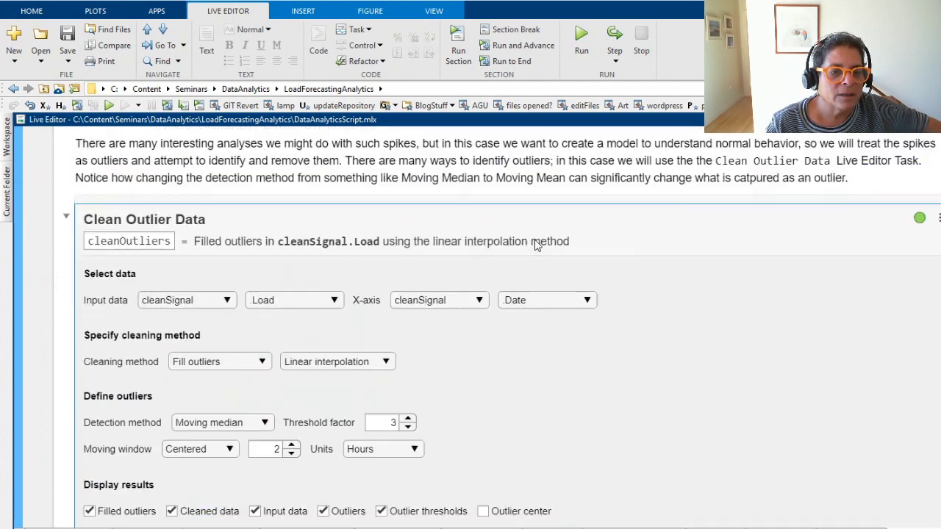
scroll(481, 248, up, 8)
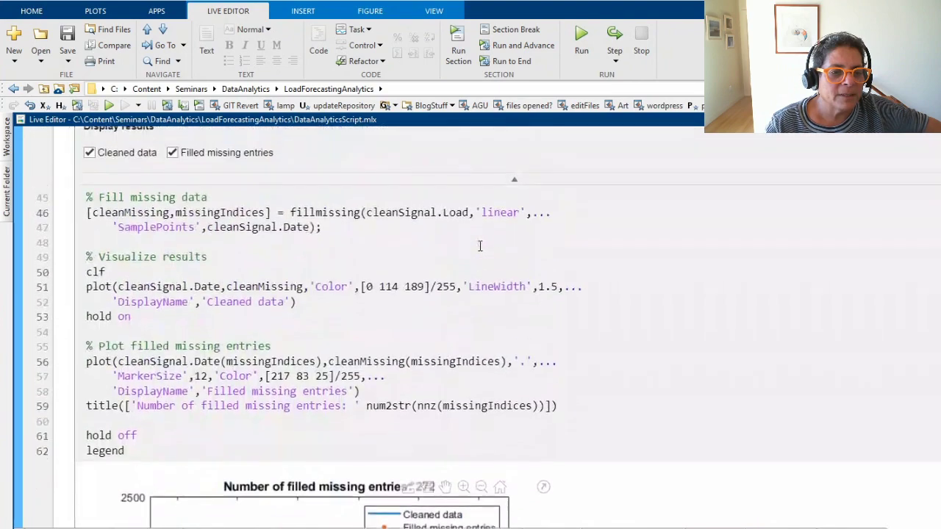
click(513, 441)
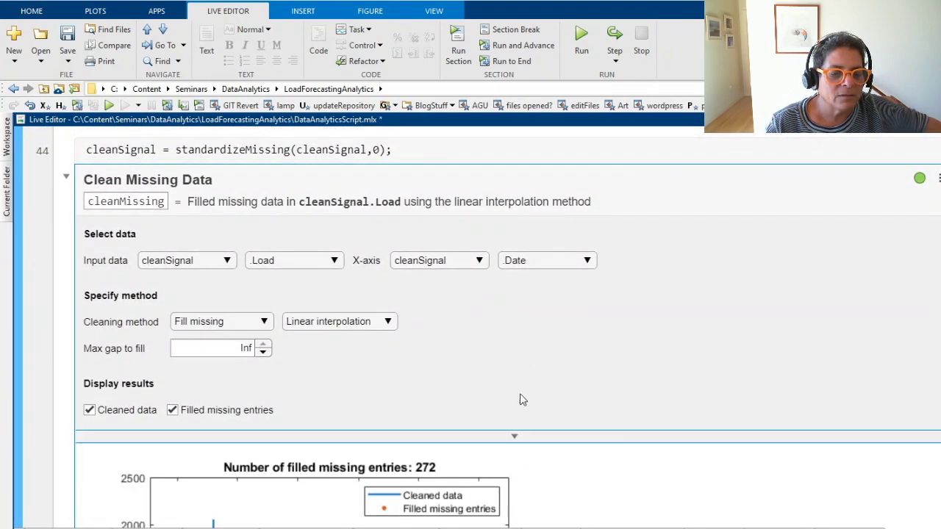
- Go to the Clean Outlier Data task, show where it sits in the task gallery, and close the gallery without inserting a task
scroll(523, 323, down, 10)
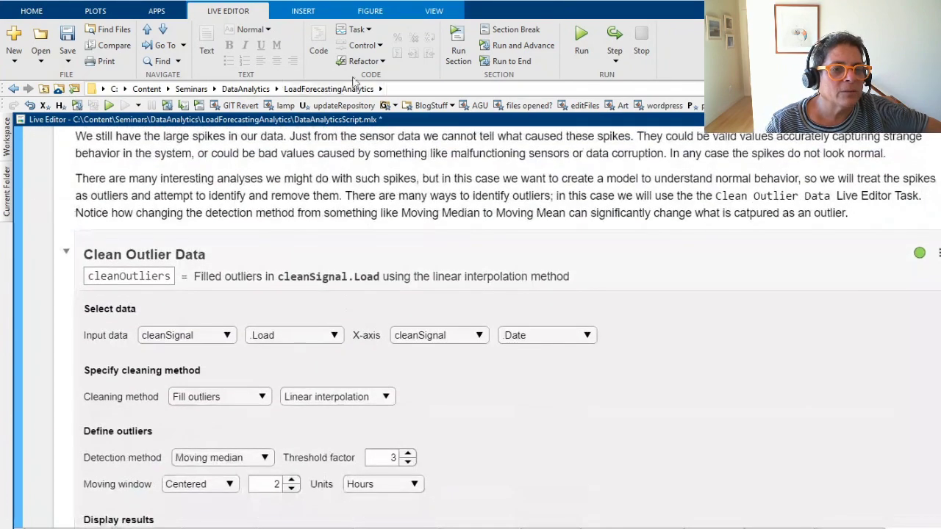
click(367, 32)
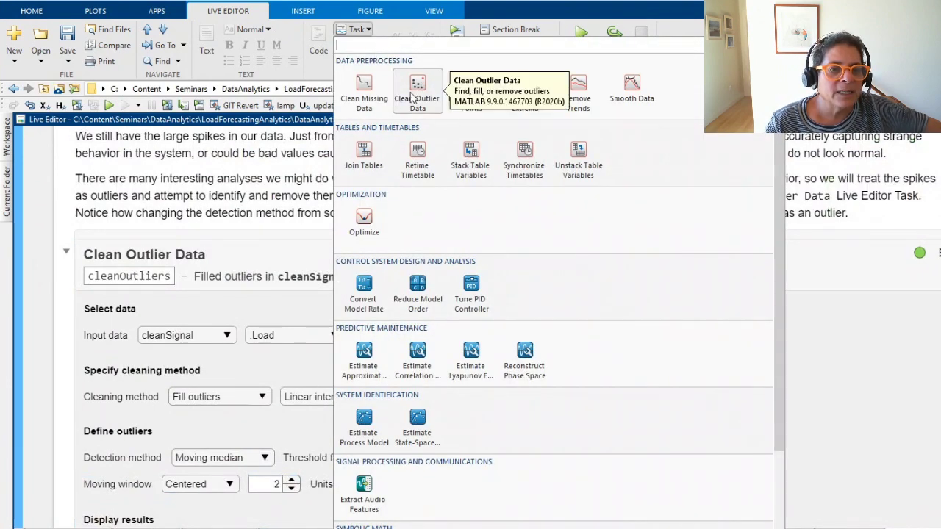
click(296, 264)
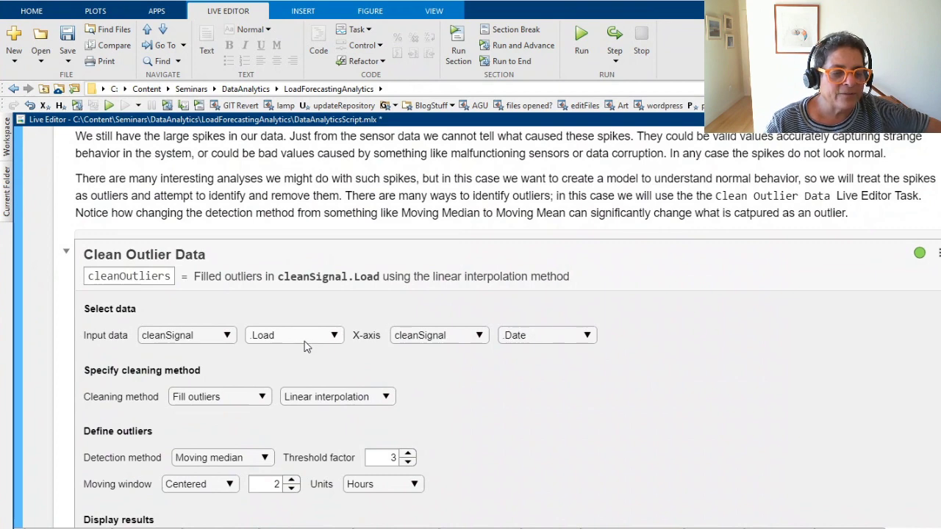
- Examine the Clean Outlier Data task's cleaning and detection methods, keeping Fill outliers and Moving median
scroll(483, 390, down, 3)
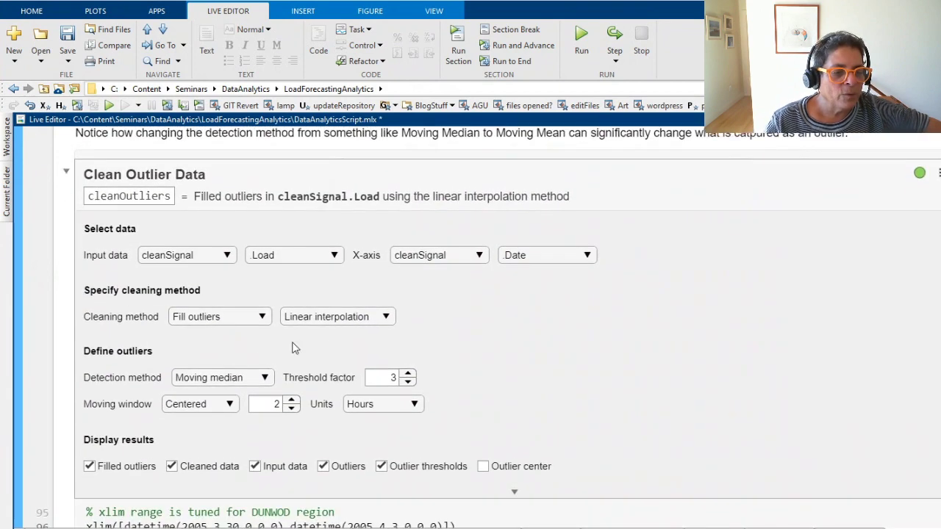
click(267, 316)
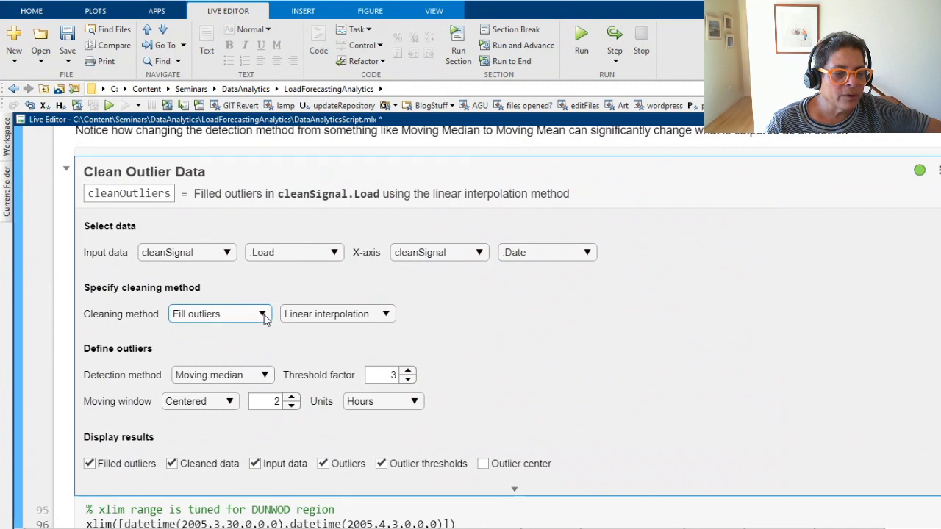
click(266, 377)
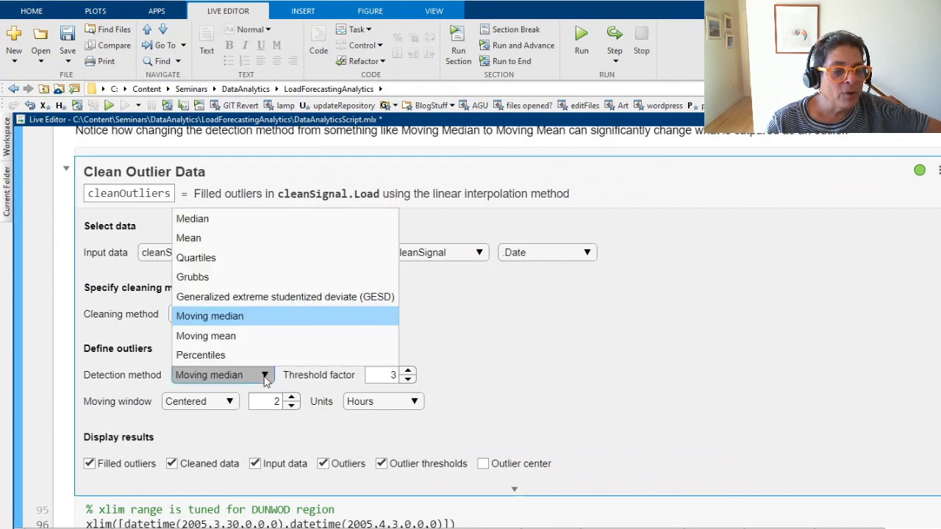
click(575, 344)
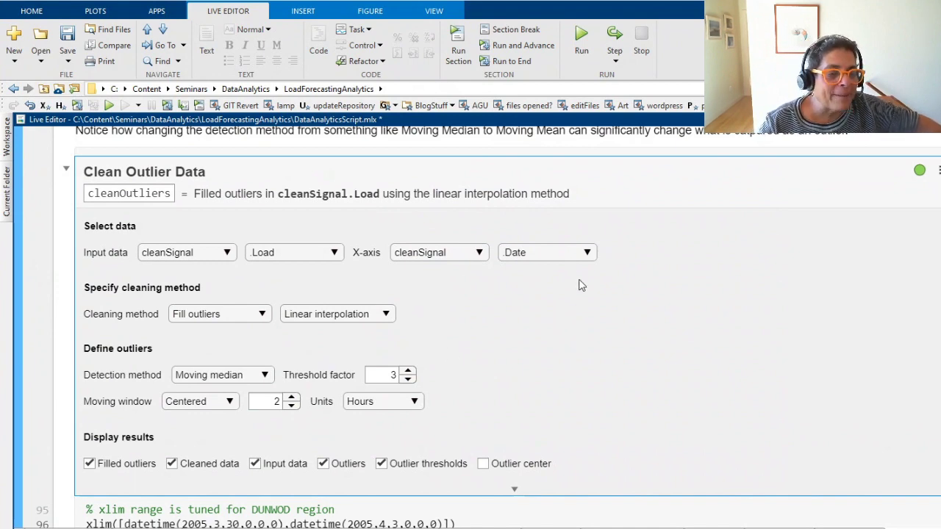
- Examine the outlier plot for Mar 30 to Apr 03 2005 and the line assigning cleanOutliers to cleanSignal.Load
scroll(579, 285, down, 10)
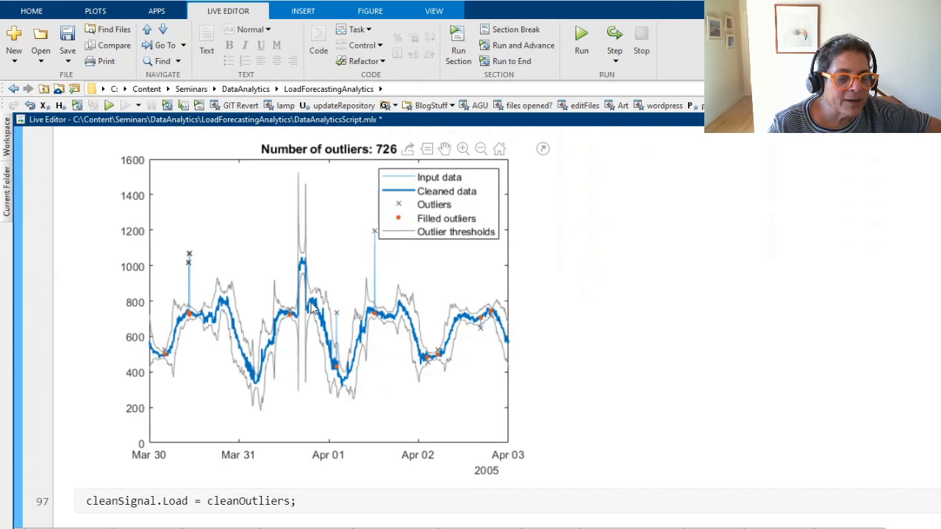
scroll(314, 308, down, 3)
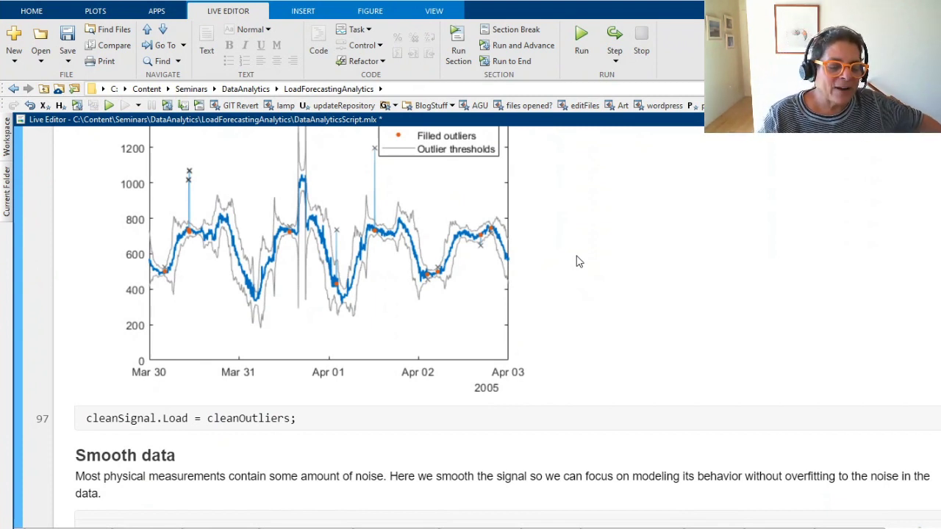
- Examine the Smooth Data task's moving median settings and its plot of smoothed data against input data
scroll(578, 261, down, 5)
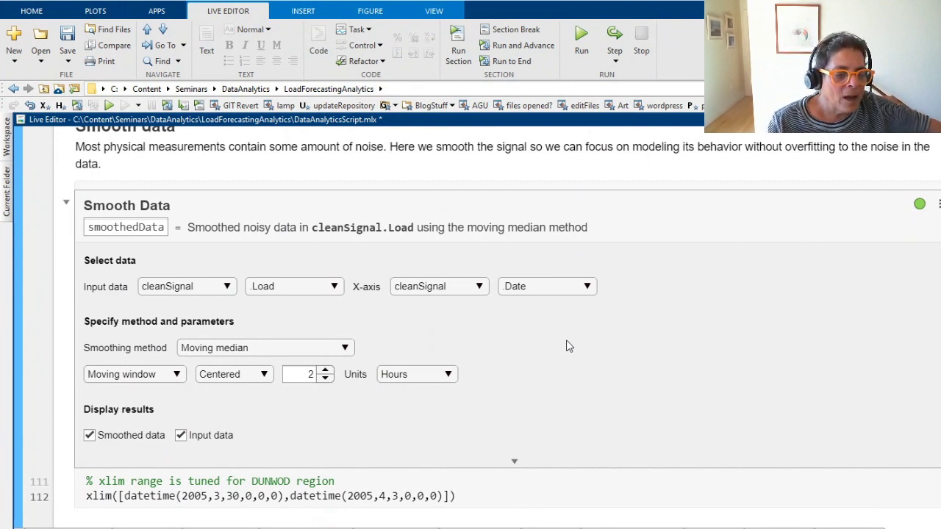
scroll(568, 344, down, 10)
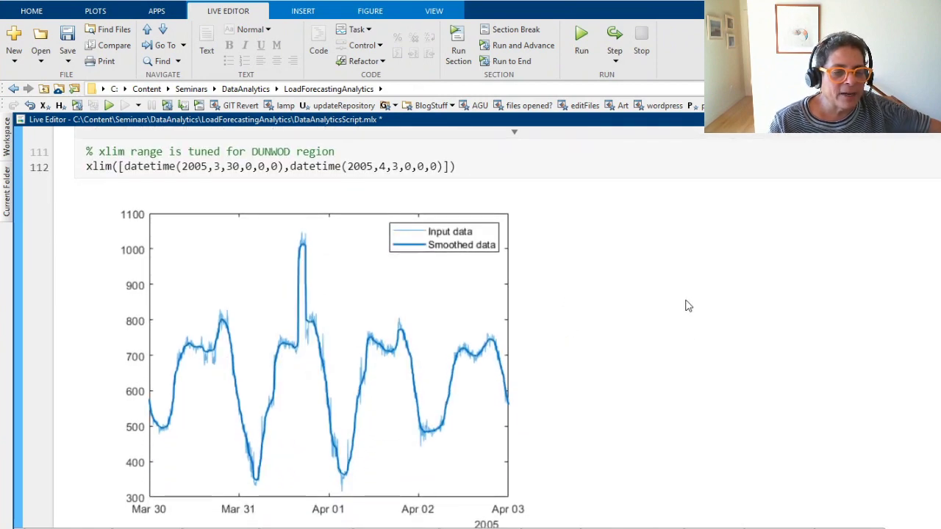
scroll(686, 302, down, 3)
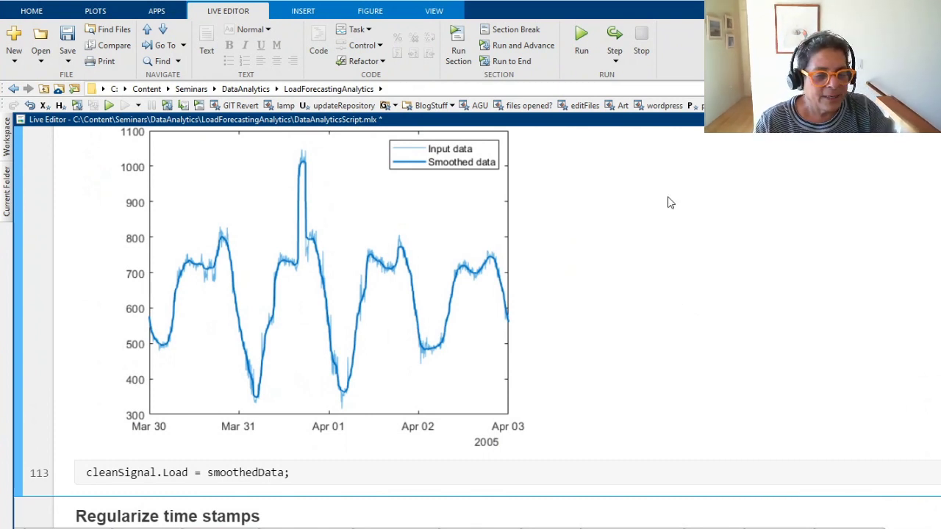
- Go to the Regularize time stamps section and make it the current section of the live script
scroll(644, 282, down, 1)
scroll(643, 282, down, 3)
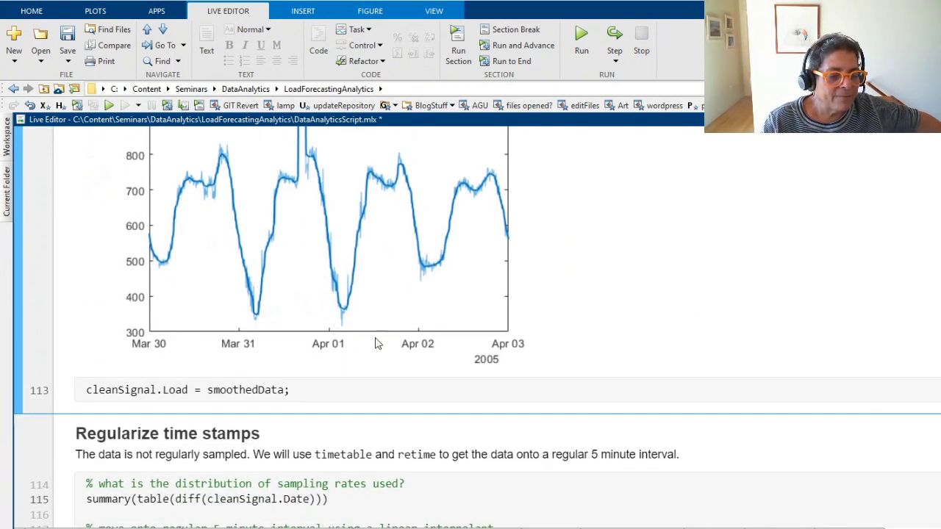
click(22, 446)
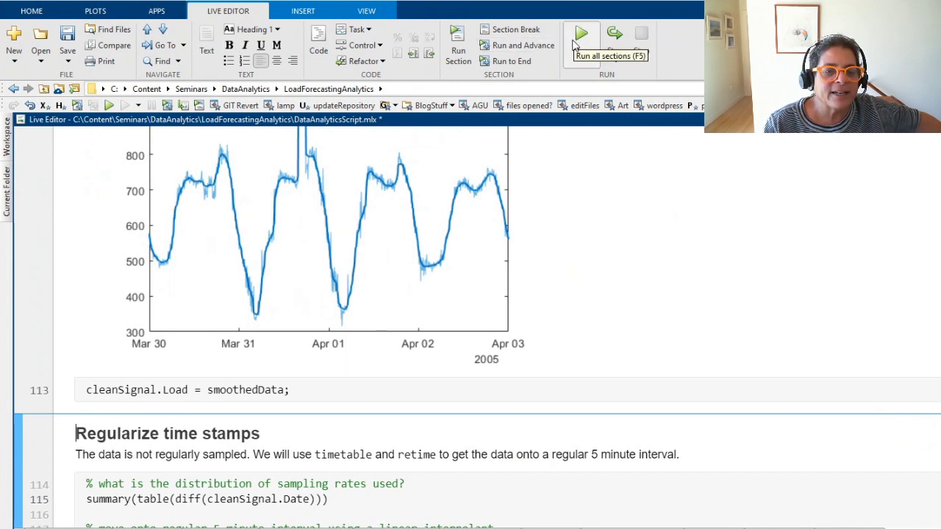
- Minimize the toolstrip and run the Regularize time stamps section, advancing to the section that follows it
right_click(504, 47)
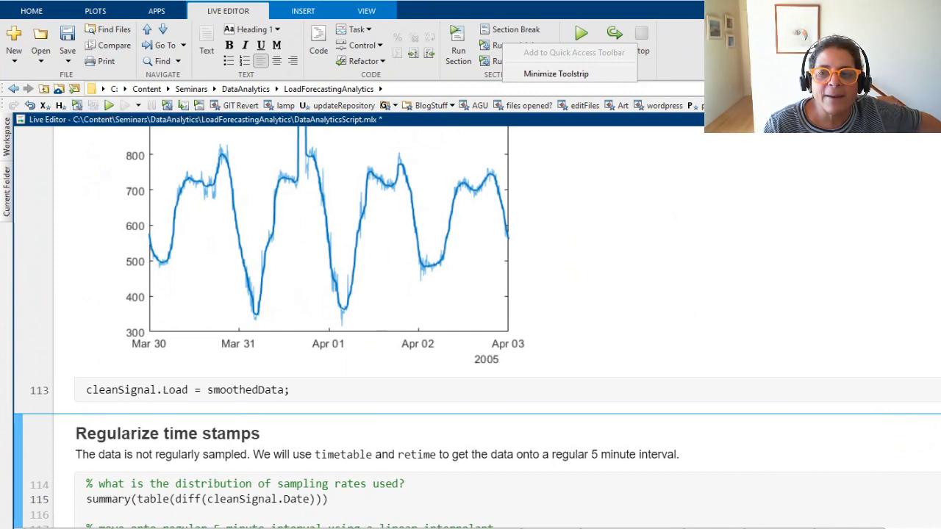
click(555, 74)
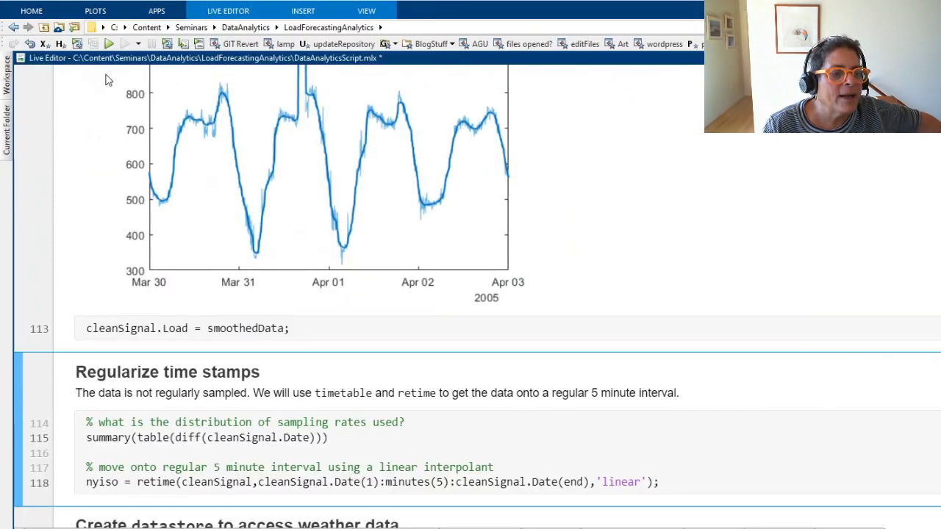
click(77, 45)
- Examine the summary of sampling intervals in cleanSignal.Date and the retime call that uses a 5-minute linear interpolant
scroll(299, 199, up, 5)
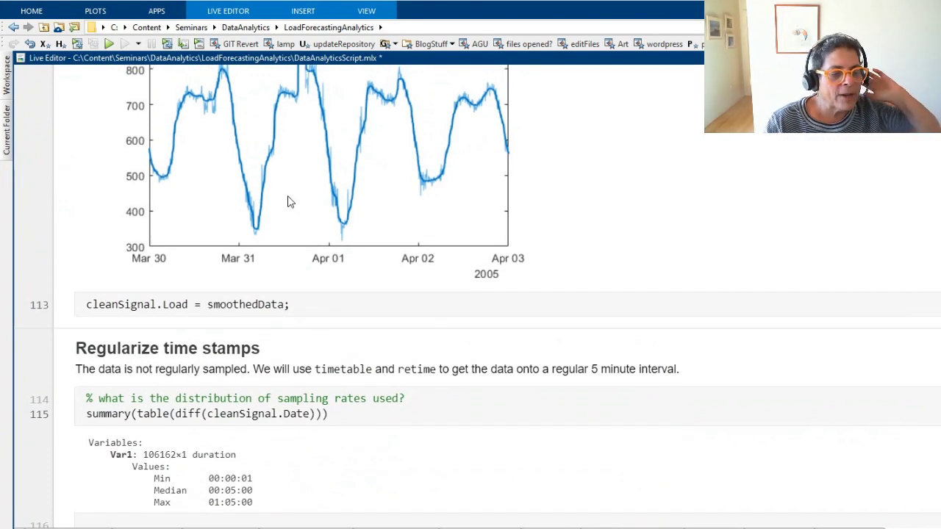
scroll(288, 202, down, 2)
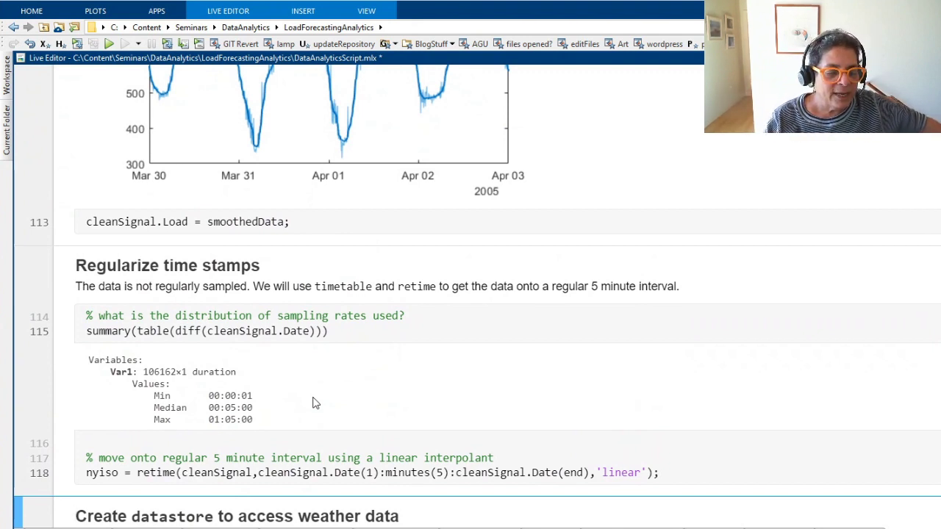
mouse_move(220, 469)
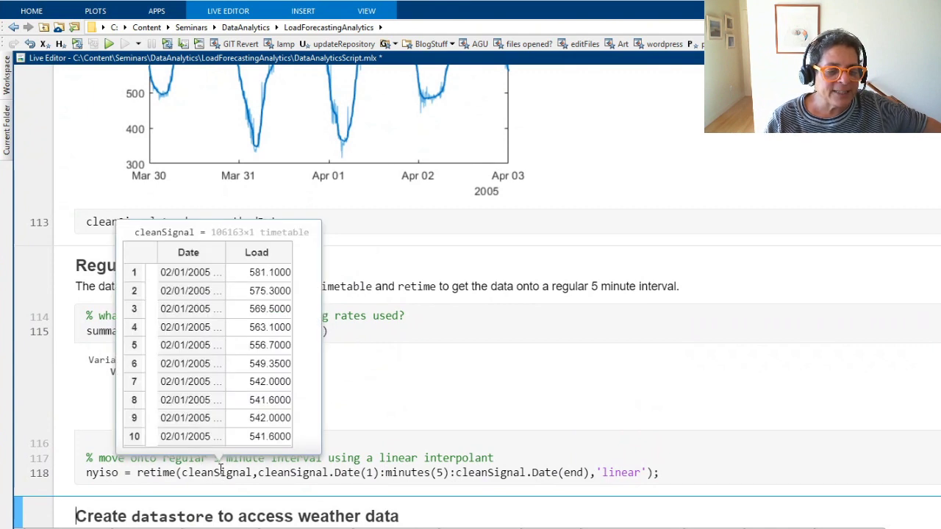
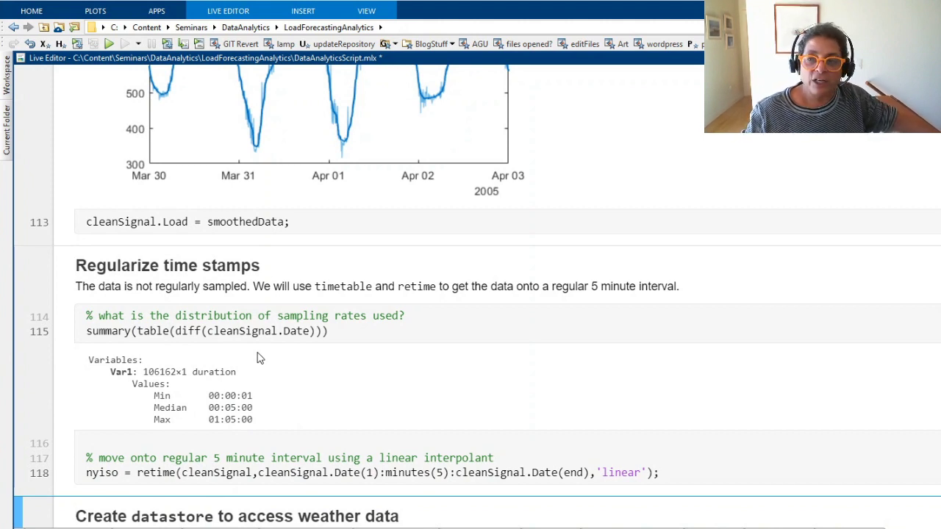
mouse_move(259, 331)
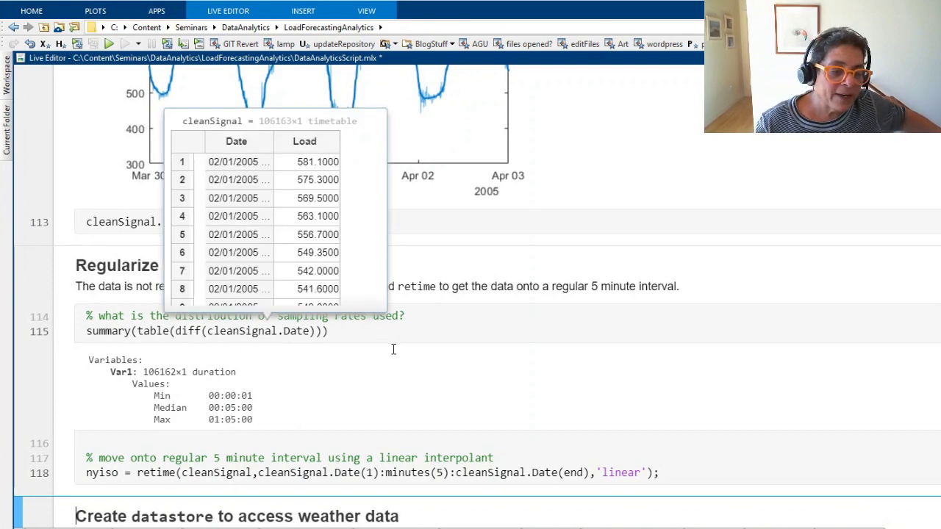
- Run the "Create datastore to access weather data" section and advance to the section that follows it
scroll(681, 370, down, 5)
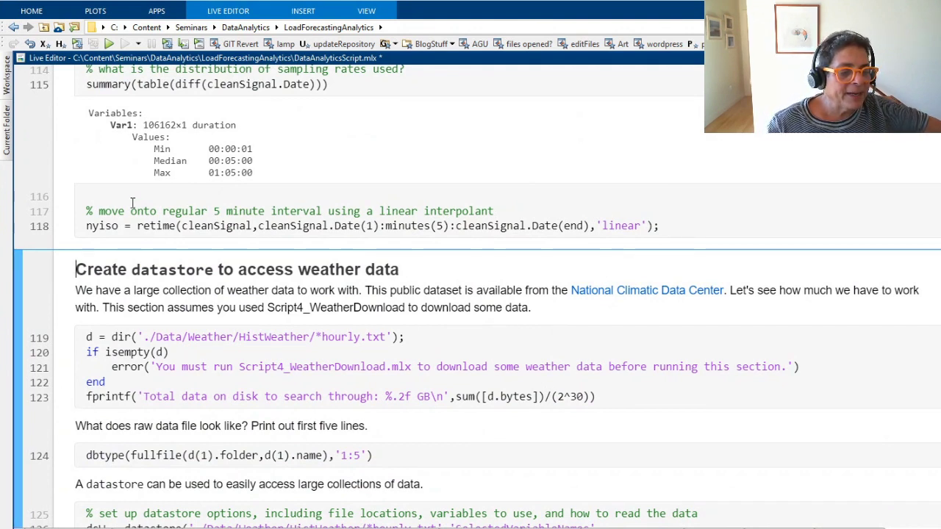
scroll(124, 241, down, 8)
scroll(178, 163, up, 10)
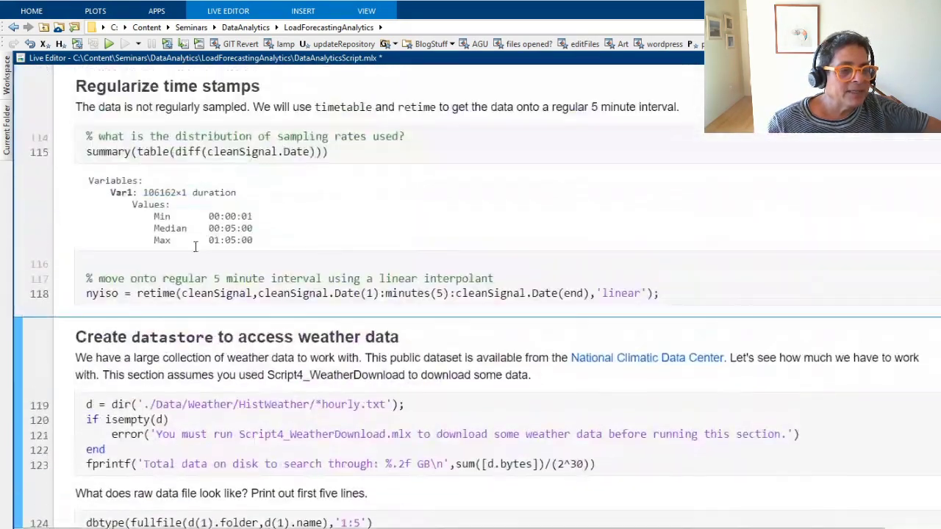
click(77, 44)
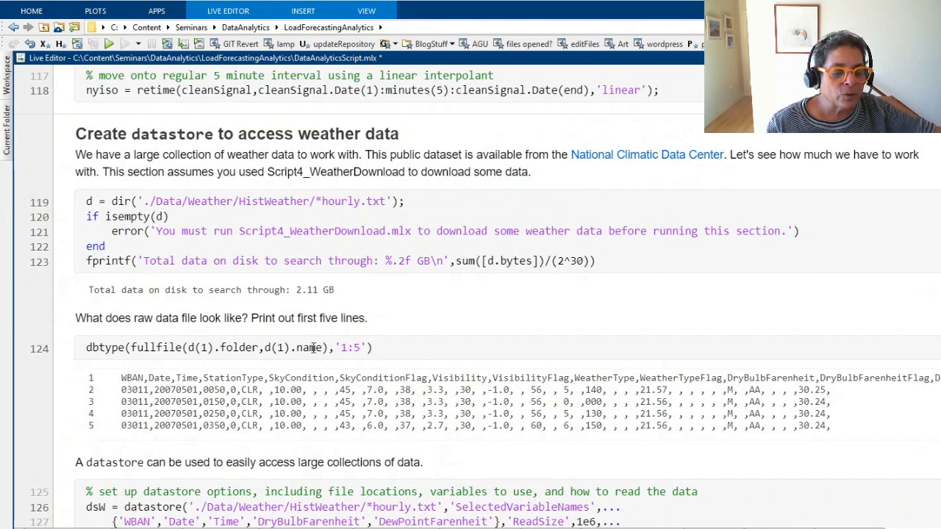
- Examine the raw weather file's first five lines, the dsW datastore options and the datastore preview table
mouse_move(197, 438)
drag(197, 437, 169, 414)
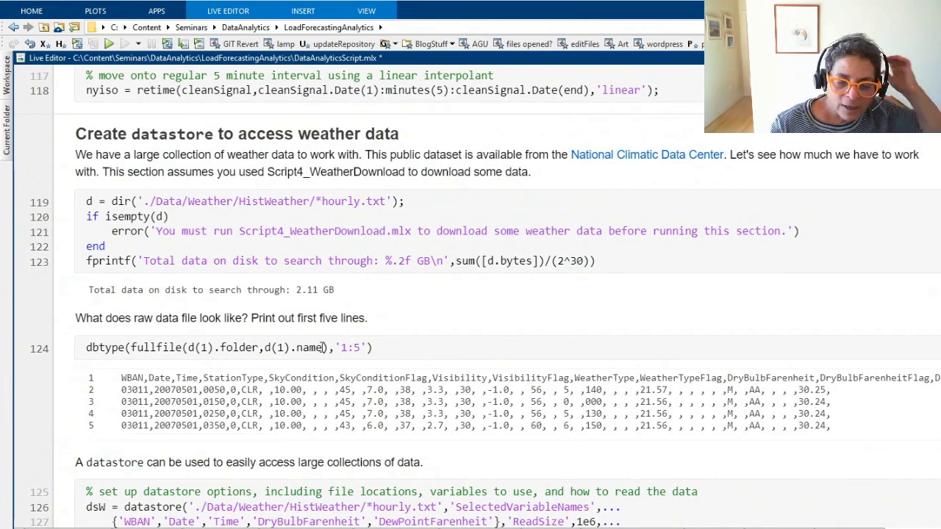
scroll(464, 356, down, 3)
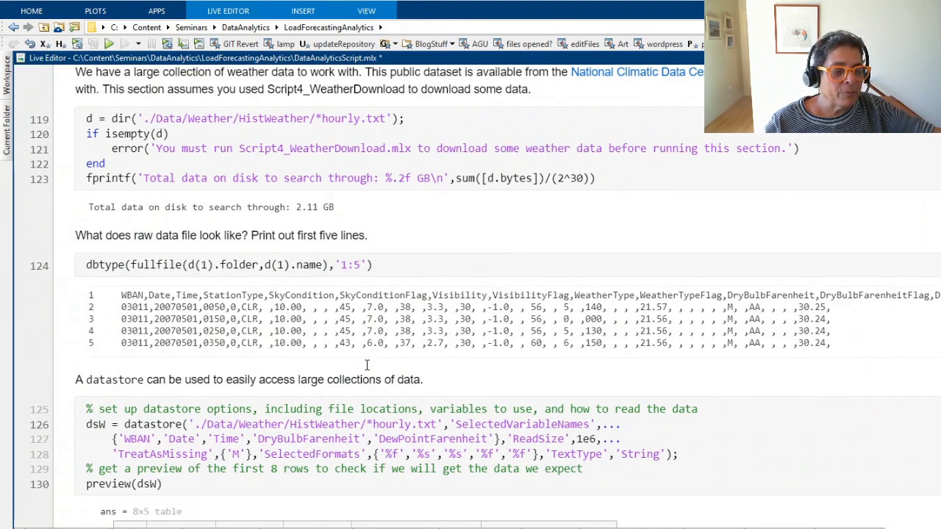
scroll(441, 383, down, 5)
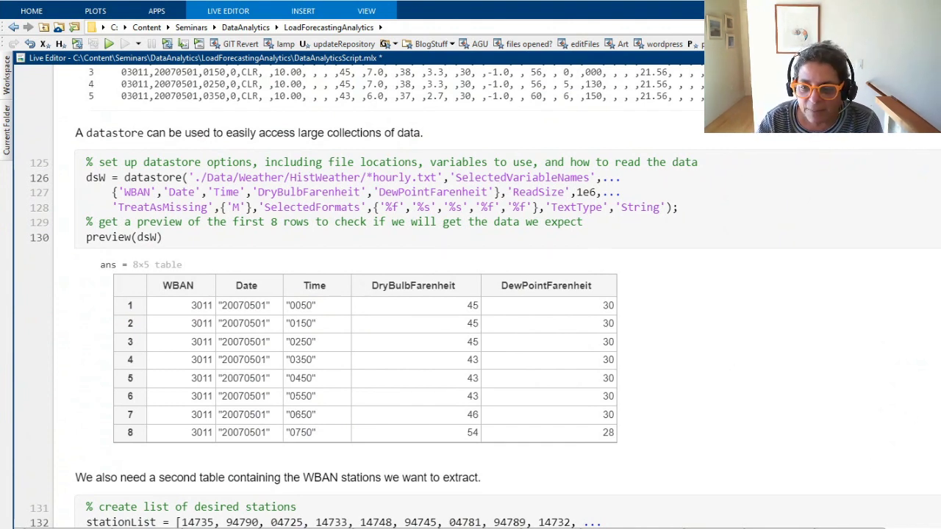
- Review the earlier load-file download code and smoothed data plot, ending at the stationList definition above the Tall arrays section
scroll(938, 140, up, 20)
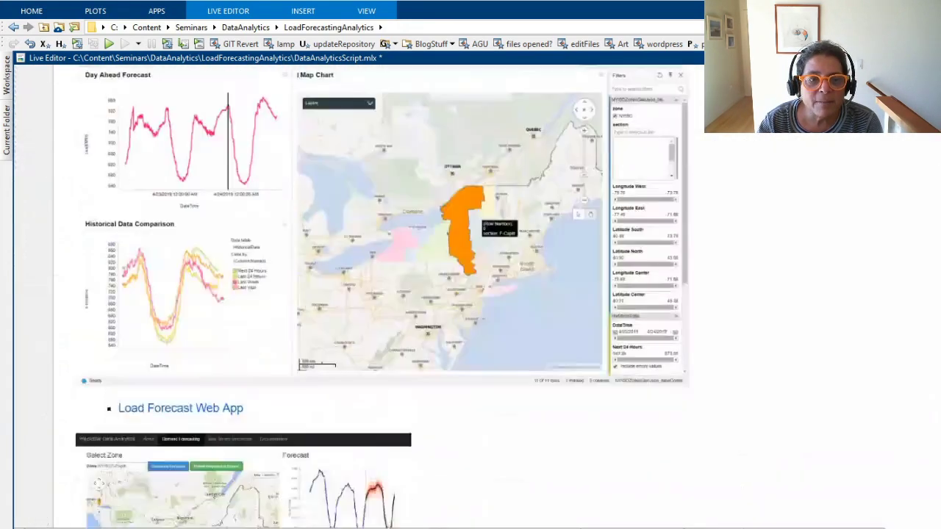
scroll(938, 139, up, 3)
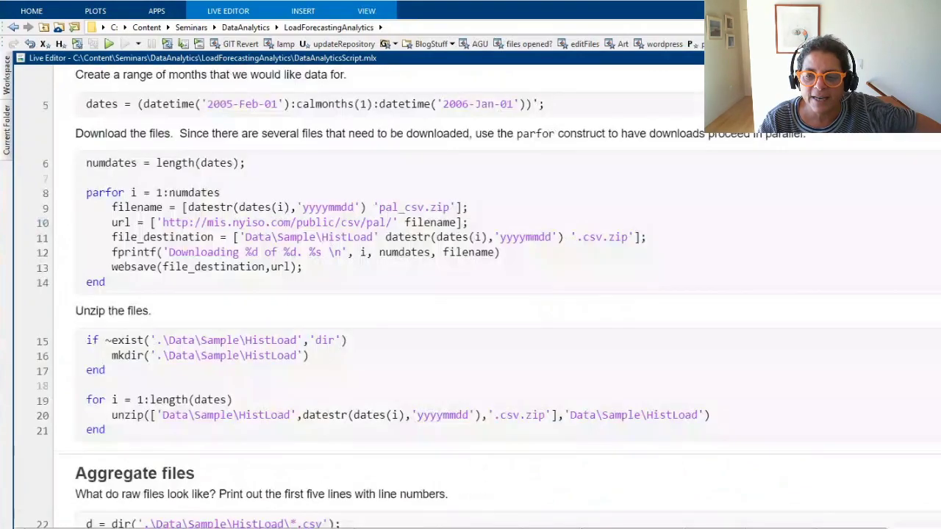
scroll(470, 294, down, 20)
scroll(471, 294, down, 5)
scroll(471, 294, down, 20)
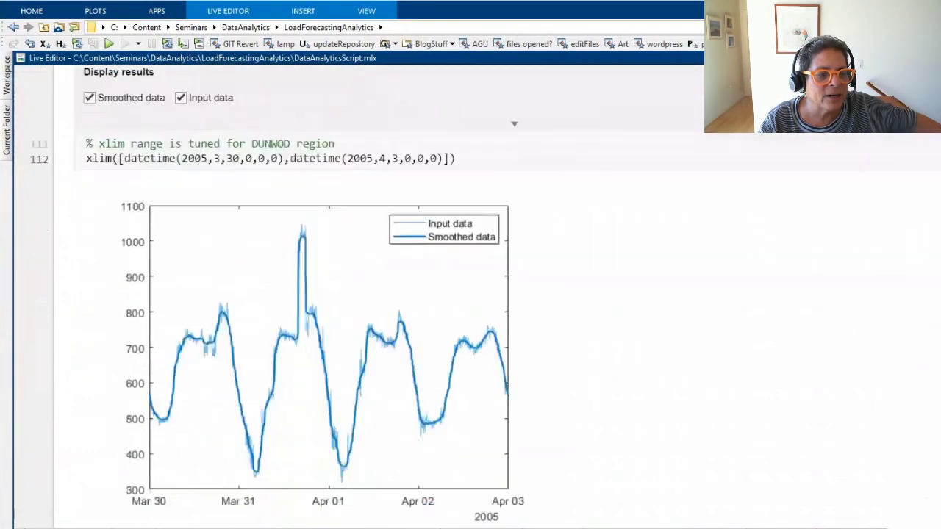
scroll(239, 275, down, 7)
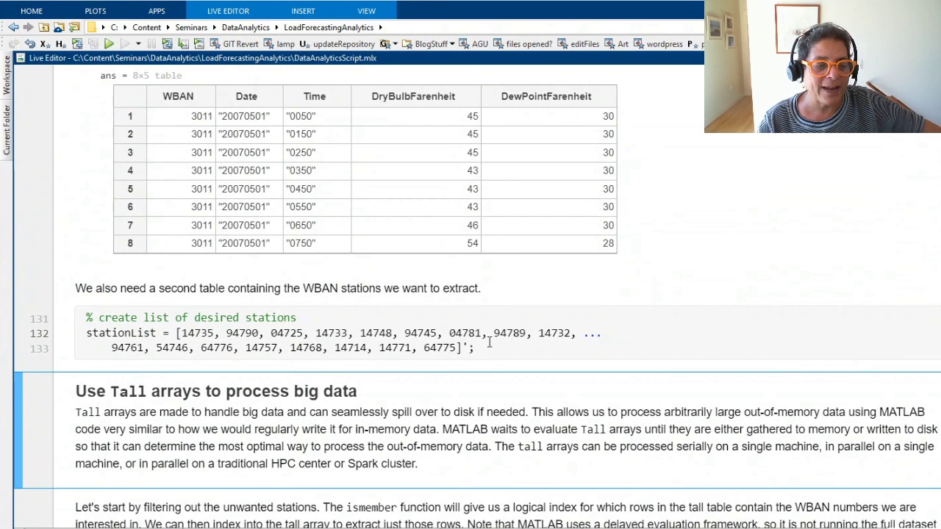
- Examine the stationList of desired WBAN stations and the tall table code that filters out unwanted stations
mouse_move(108, 332)
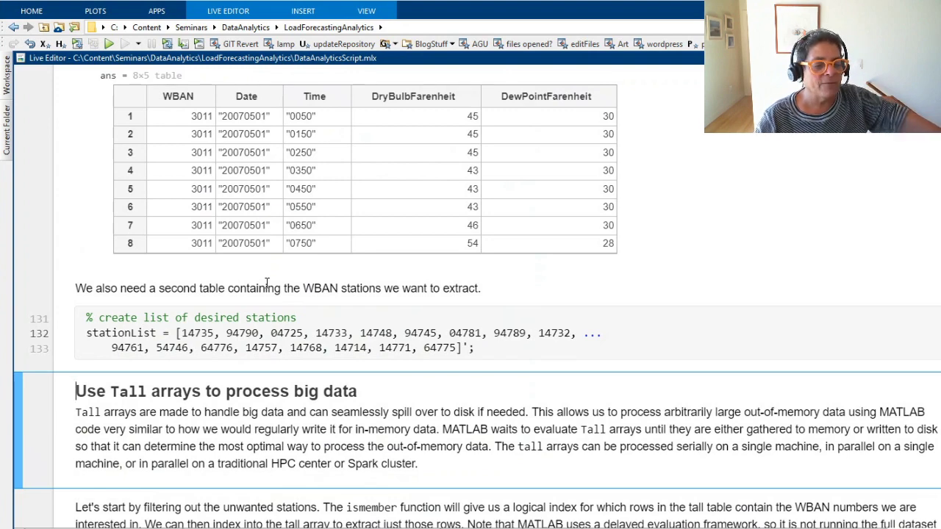
scroll(267, 283, down, 3)
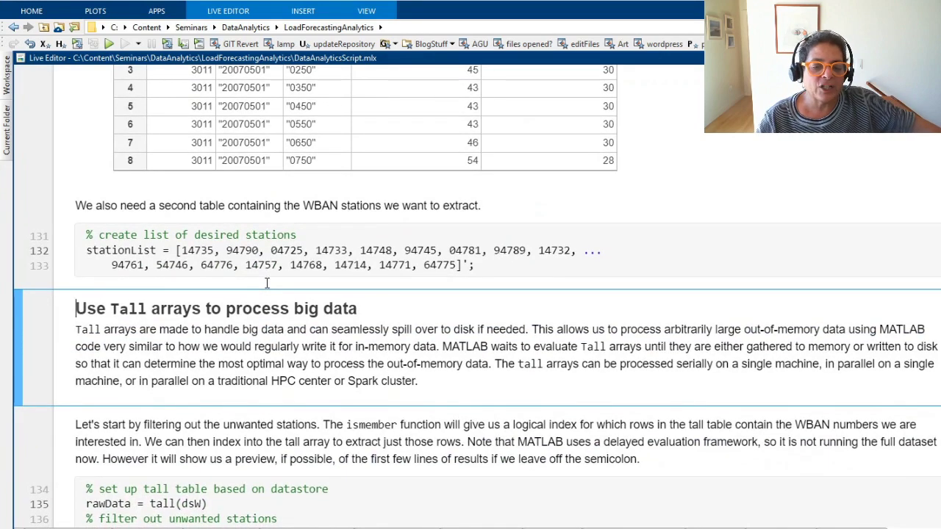
scroll(267, 283, down, 3)
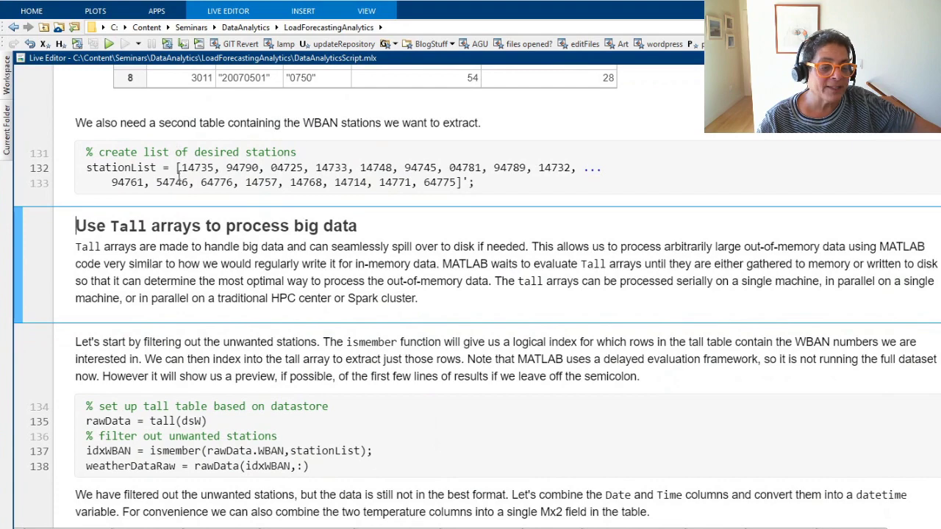
scroll(236, 348, up, 6)
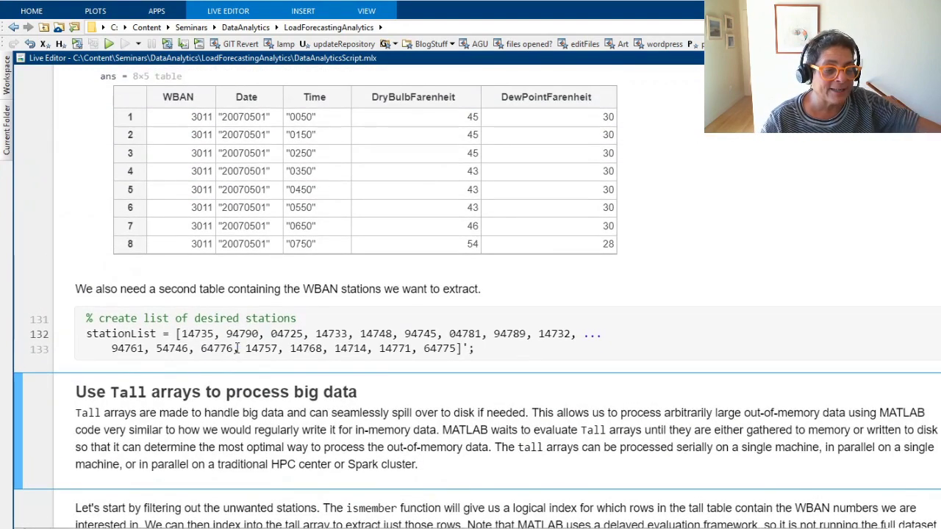
scroll(237, 348, down, 6)
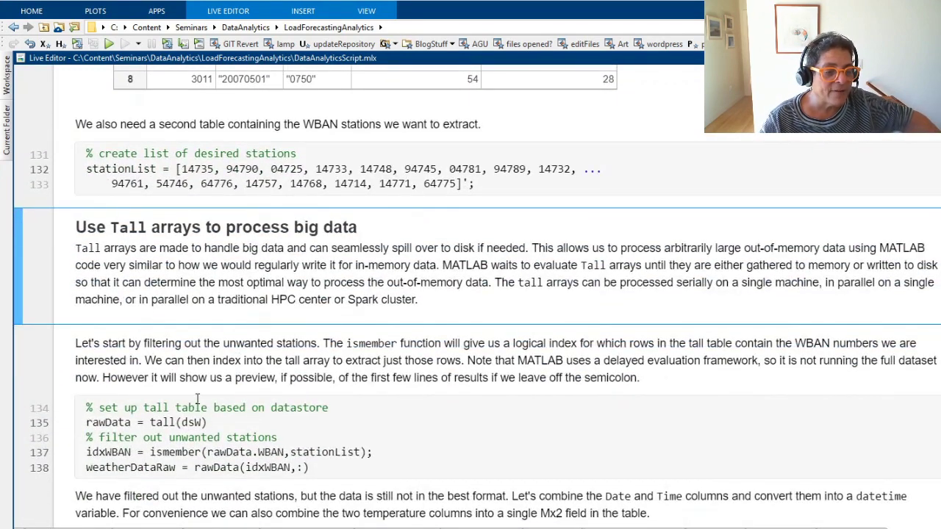
mouse_move(178, 422)
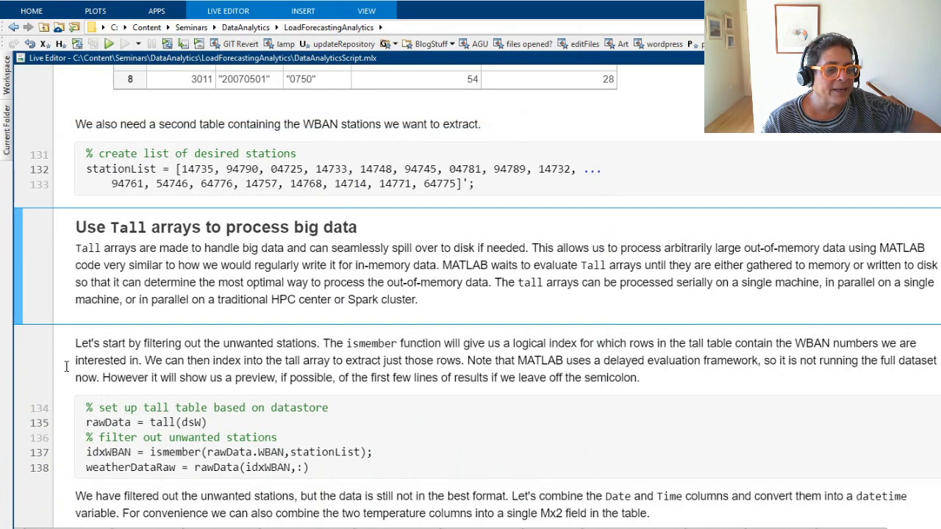
- Run the tall array section that filters the unwanted weather stations and inspect its rawData and weatherDataRaw previews
click(19, 369)
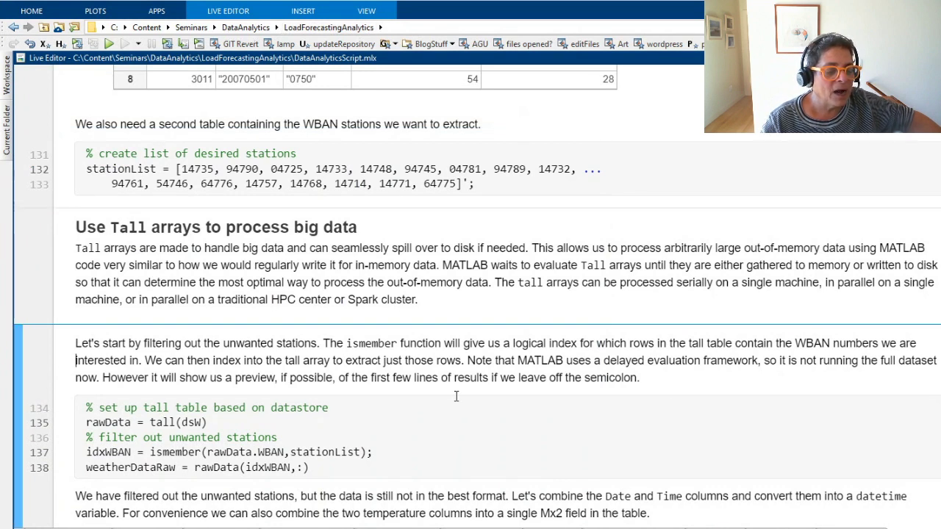
click(19, 390)
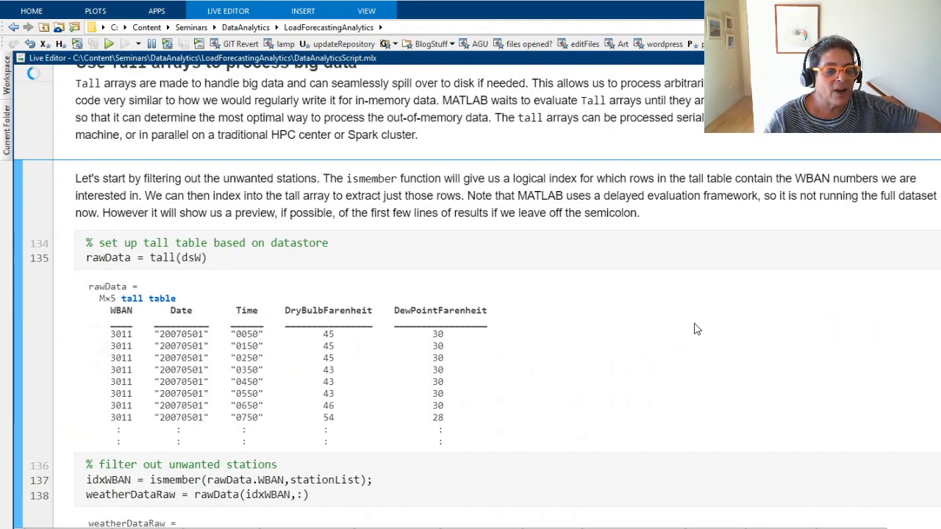
scroll(578, 346, down, 3)
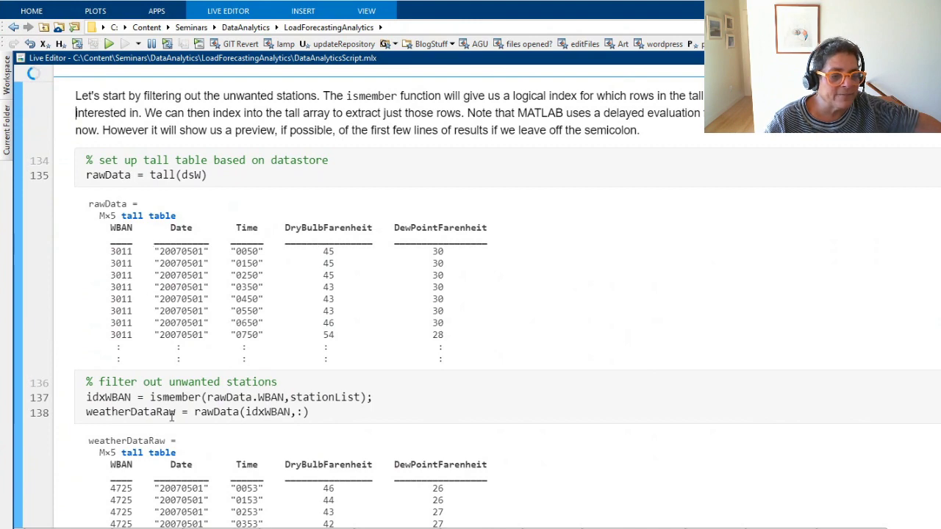
scroll(325, 422, down, 3)
scroll(325, 422, down, 2)
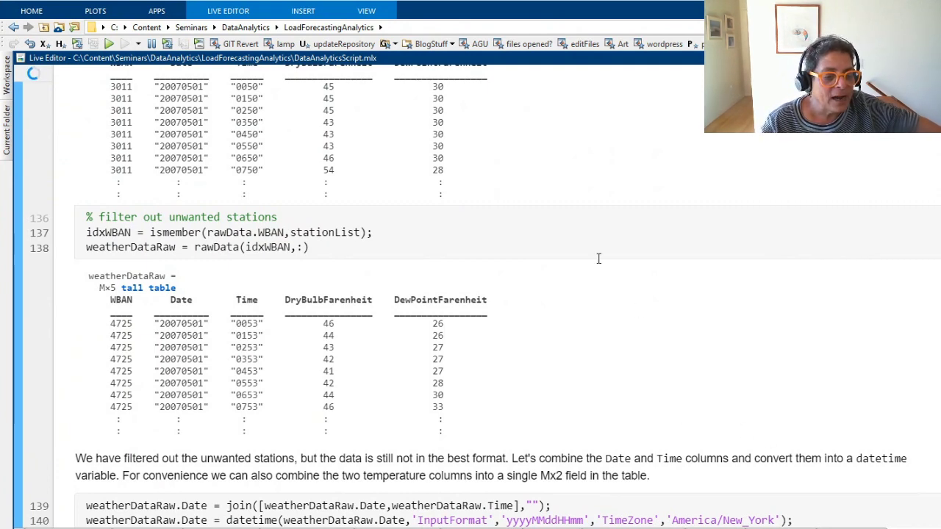
- Examine the code combining date, time and temperature columns, its tall table preview and the gather command's evaluation output
scroll(599, 258, down, 2)
scroll(599, 264, down, 4)
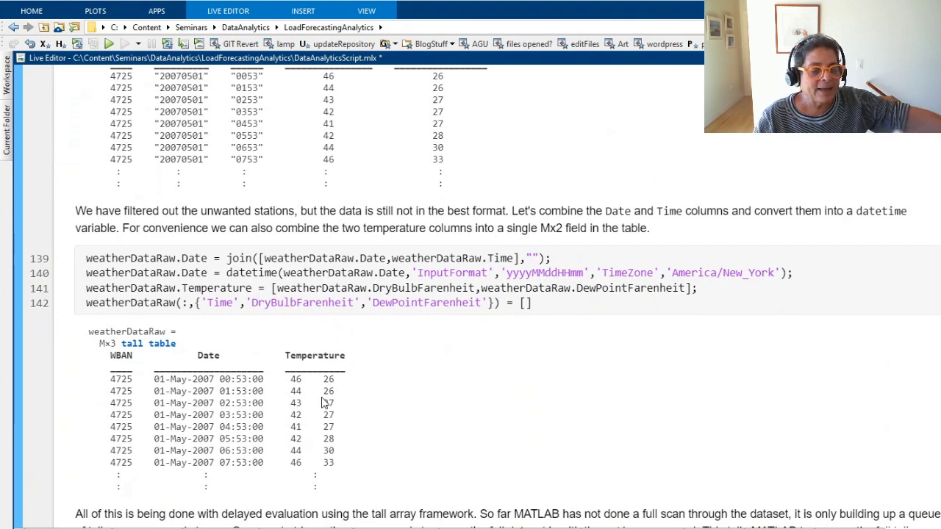
scroll(309, 366, down, 5)
scroll(310, 365, down, 1)
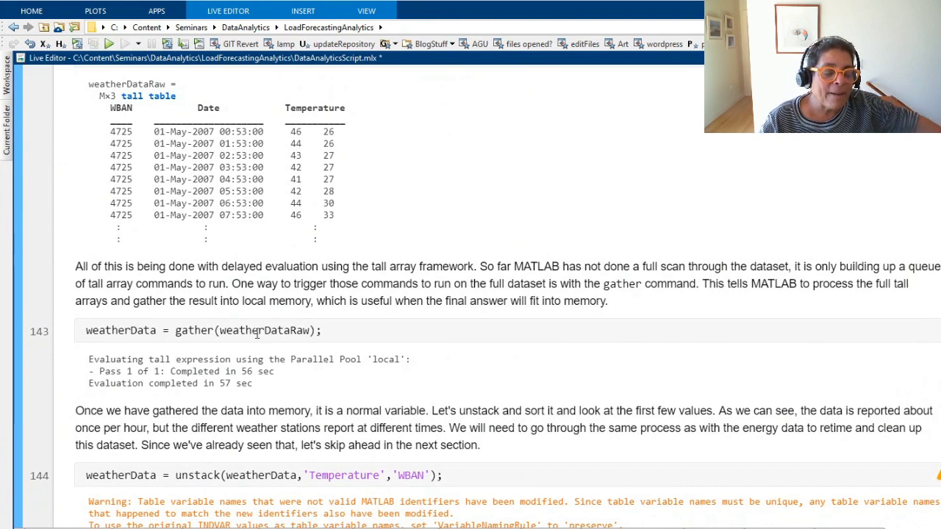
mouse_move(257, 335)
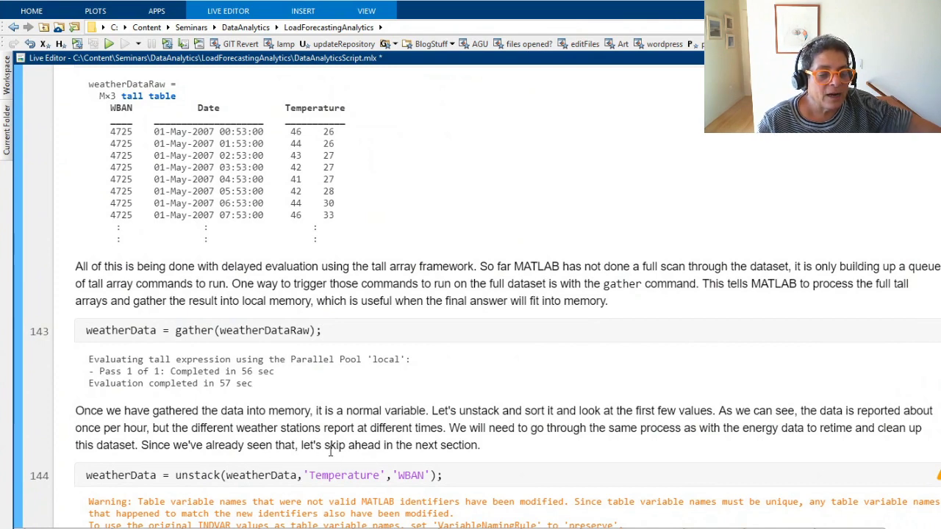
- Examine the unstack and sortrows commands for weatherData and the resulting table of its first 12 rows
scroll(331, 451, down, 3)
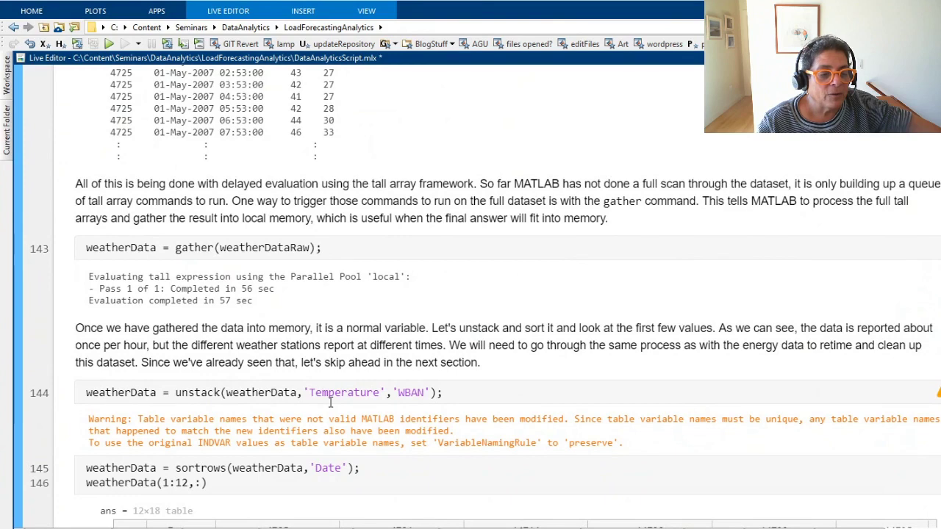
scroll(308, 402, down, 6)
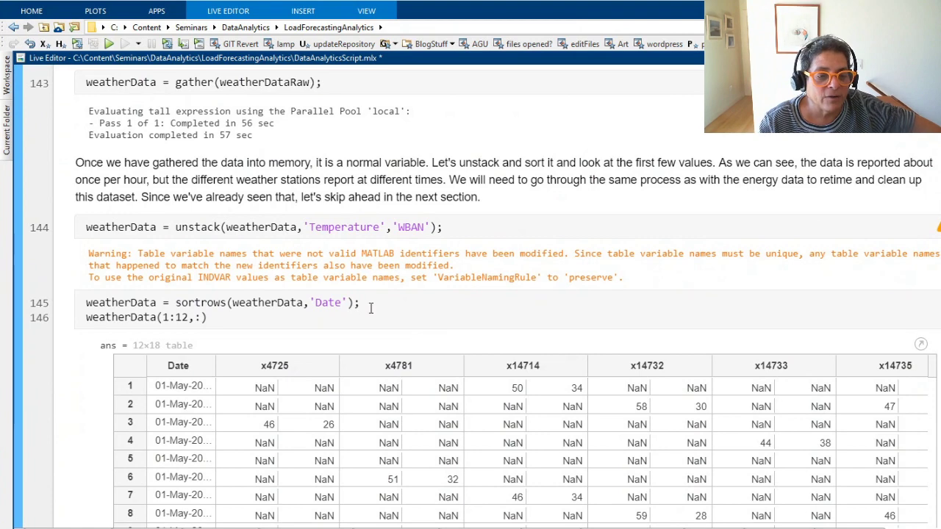
scroll(380, 312, down, 3)
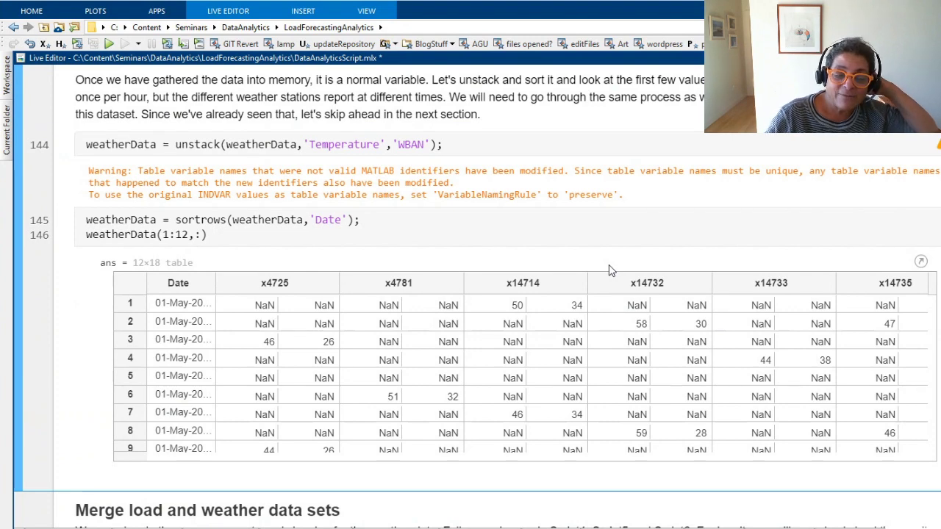
scroll(609, 270, down, 2)
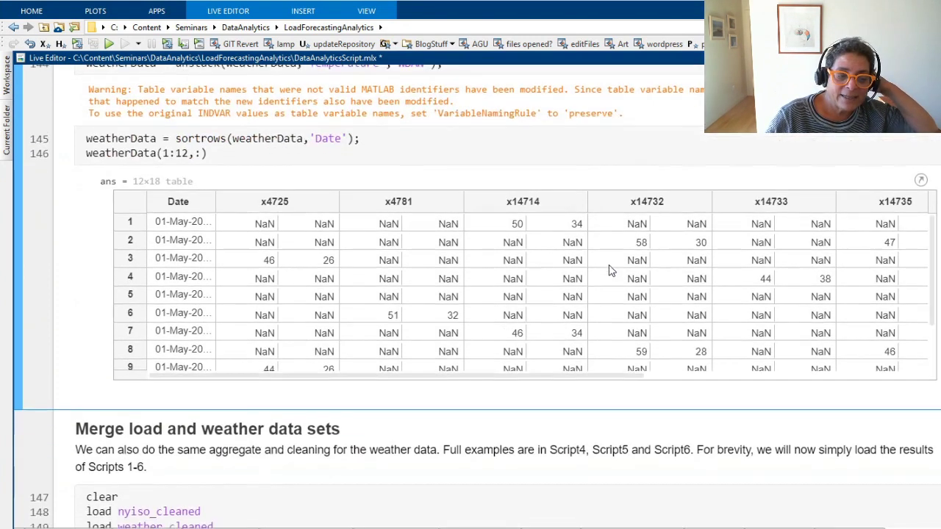
scroll(611, 269, down, 2)
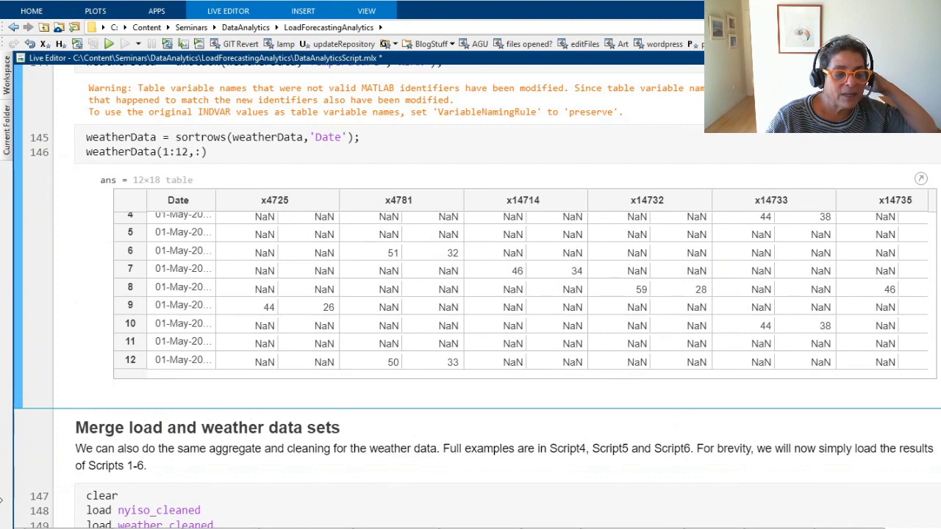
- Run the sections that load nyiso_cleaned and weather_cleaned and merge both timetables with synchronize using 'intersection'
scroll(103, 467, down, 2)
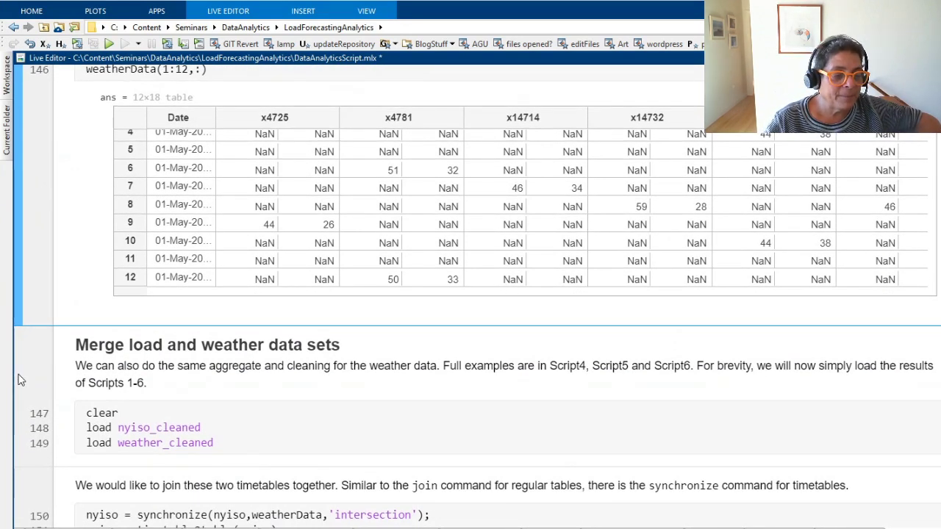
click(21, 380)
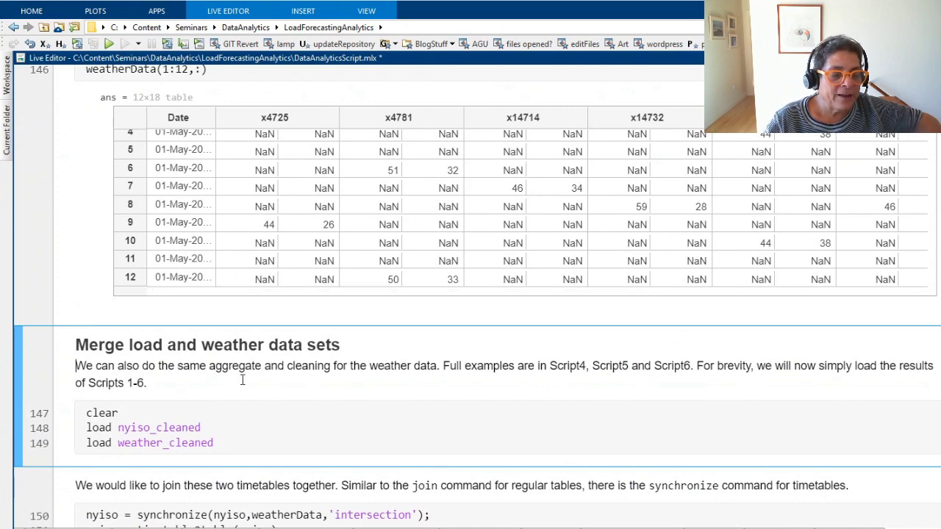
scroll(182, 383, down, 3)
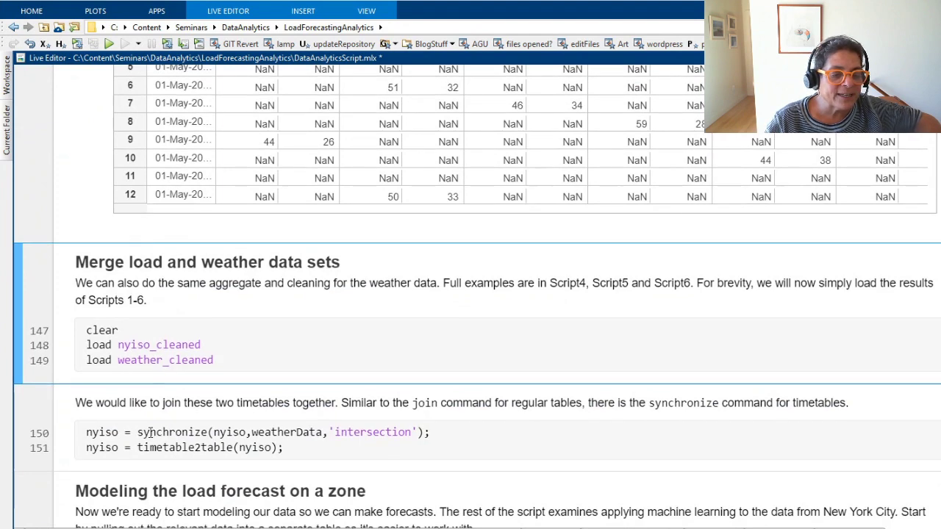
mouse_move(308, 451)
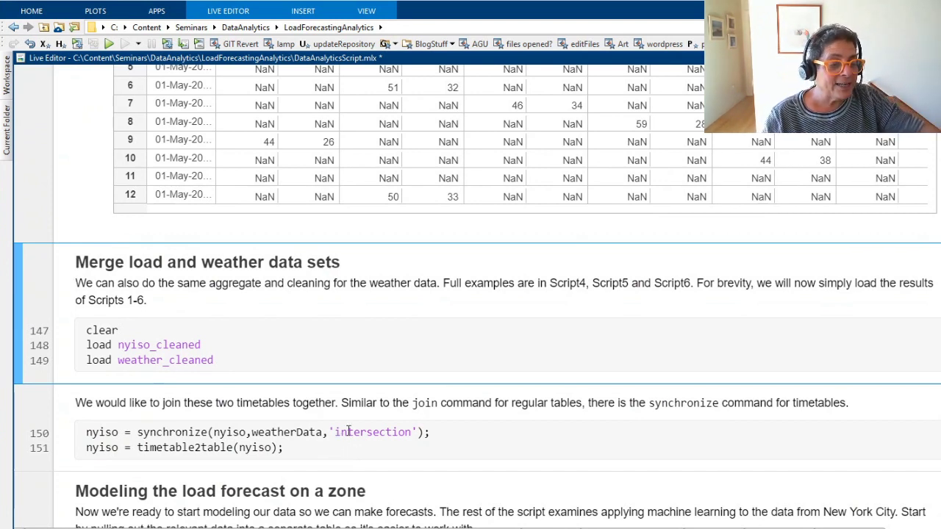
click(20, 413)
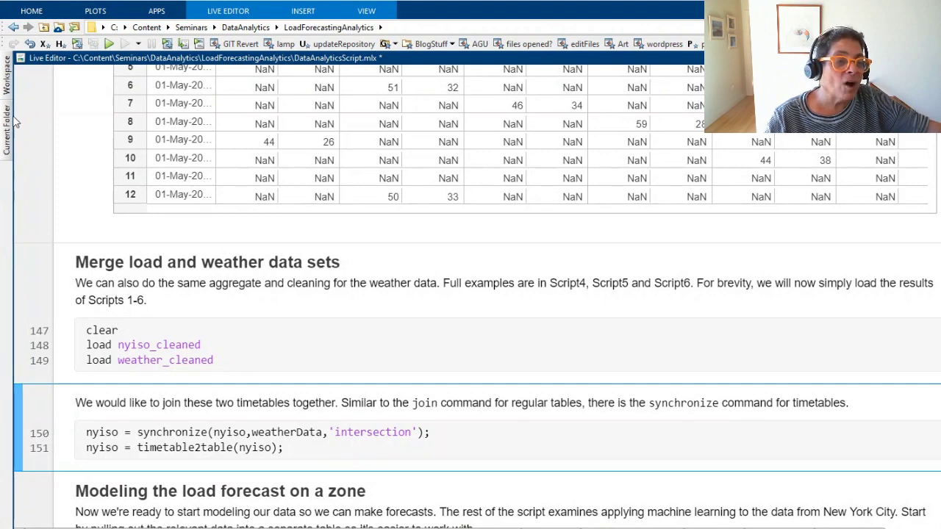
- Inspect the size and class of the nyiso and weatherData variables in the workspace
click(7, 83)
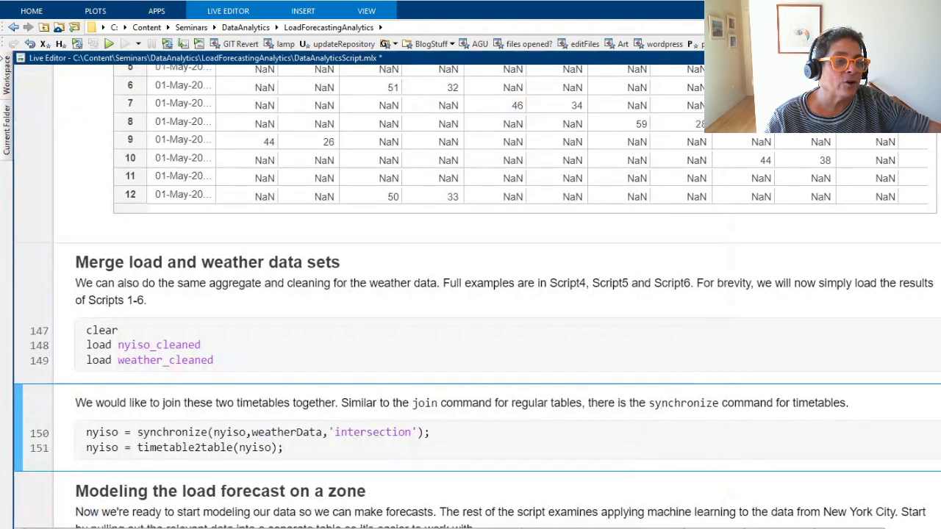
click(7, 77)
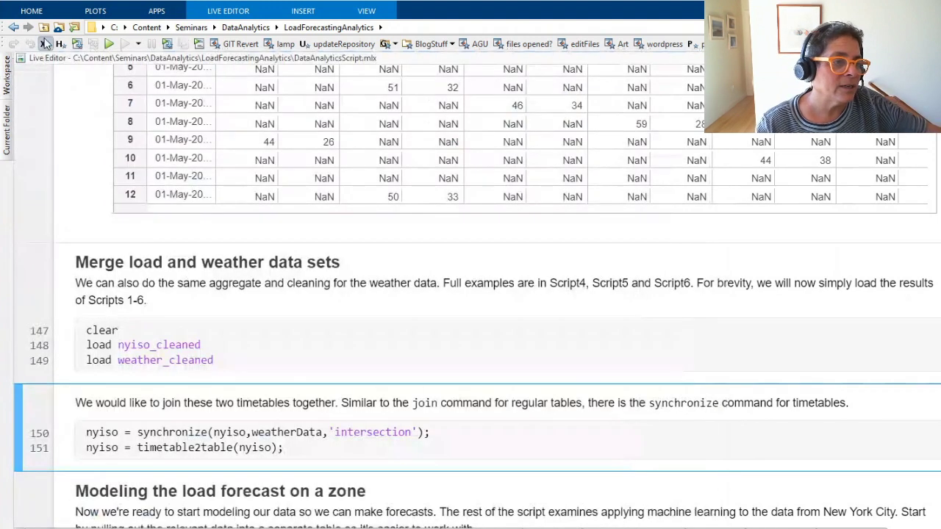
click(6, 77)
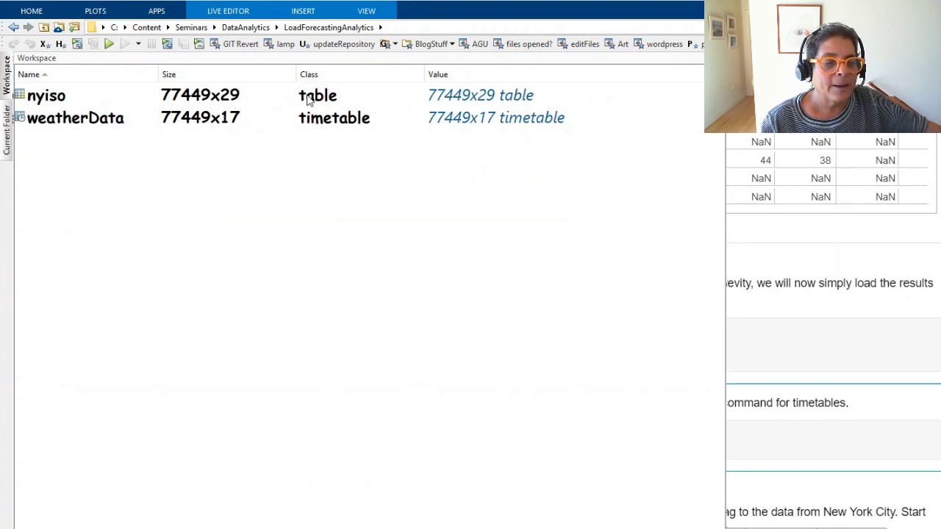
click(794, 420)
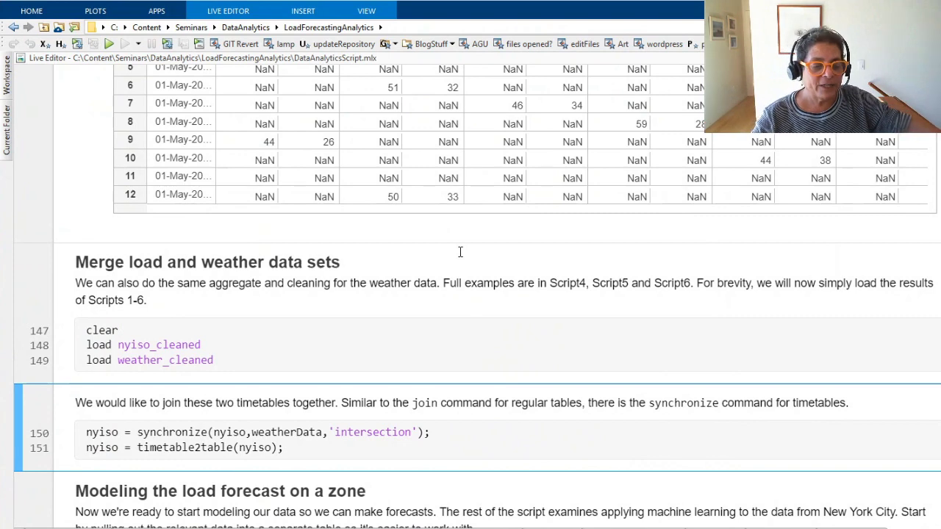
- Run the zone modeling section that extracts Date, N_Y_C_ and KLGA into modelData and renames the columns to Load and Temperature
scroll(460, 253, down, 3)
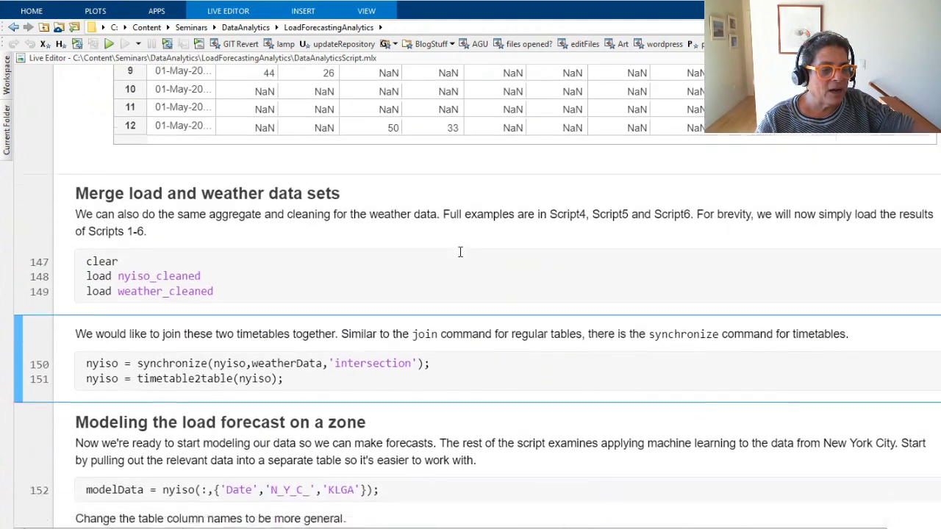
click(20, 414)
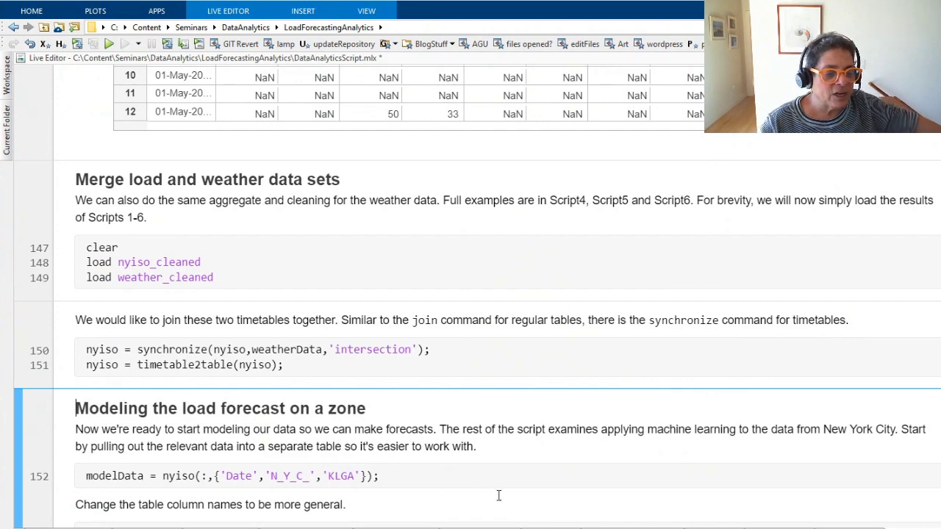
scroll(397, 459, down, 3)
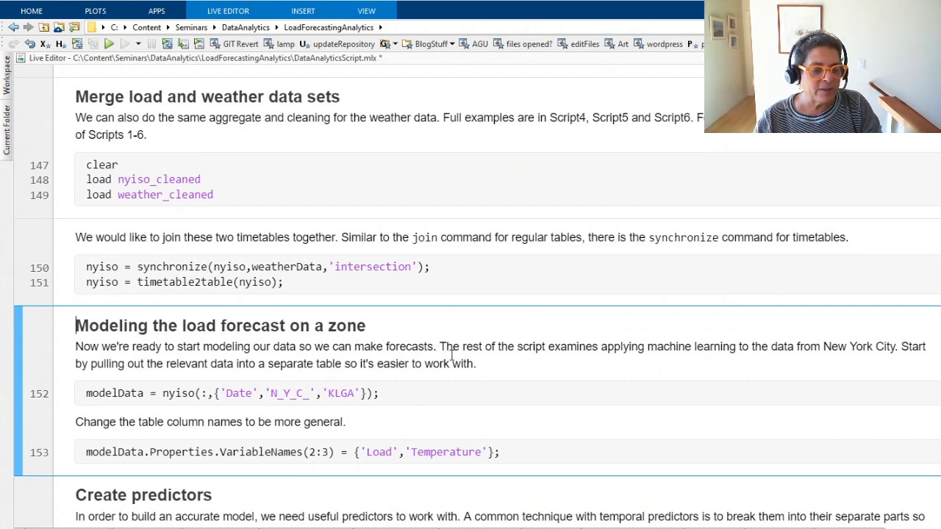
scroll(451, 354, down, 2)
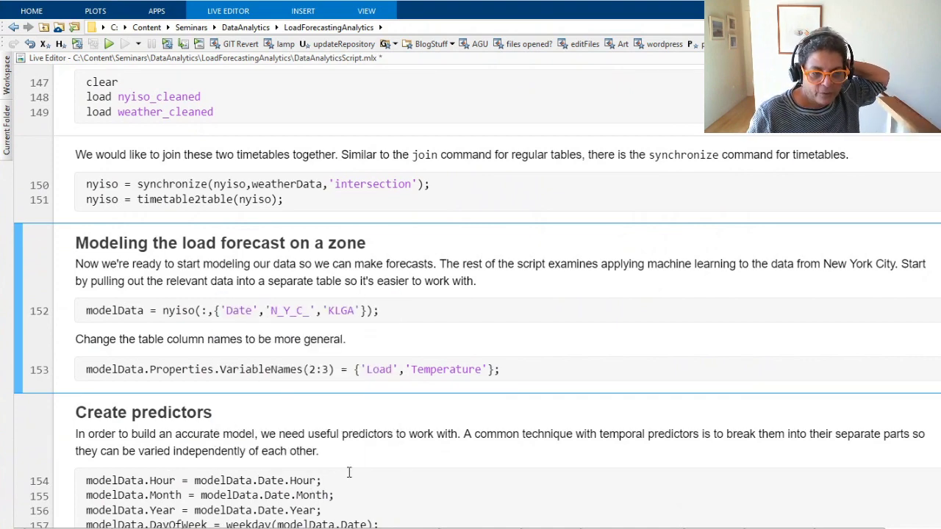
- Review and run the Create predictors section, which adds date-part predictors to modelData and splits Temperature into Temp and DewPnt
scroll(193, 454, down, 2)
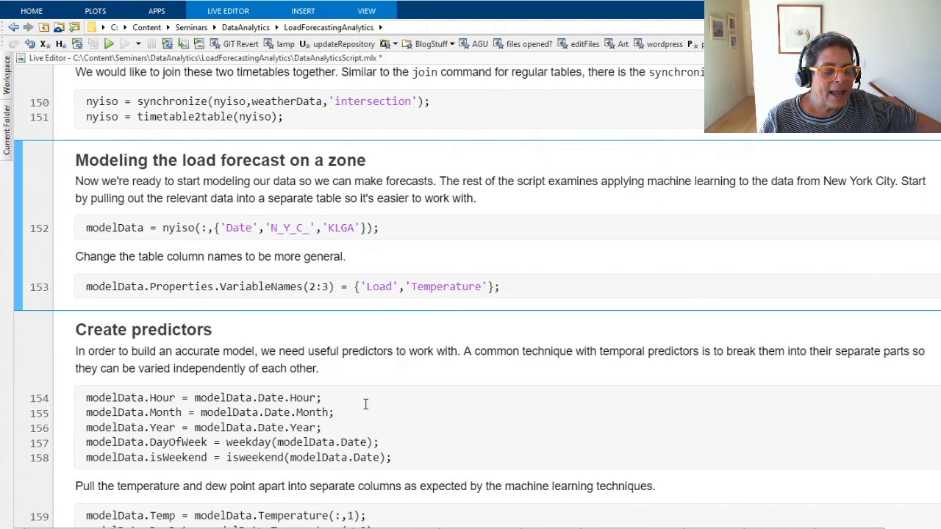
scroll(365, 404, down, 2)
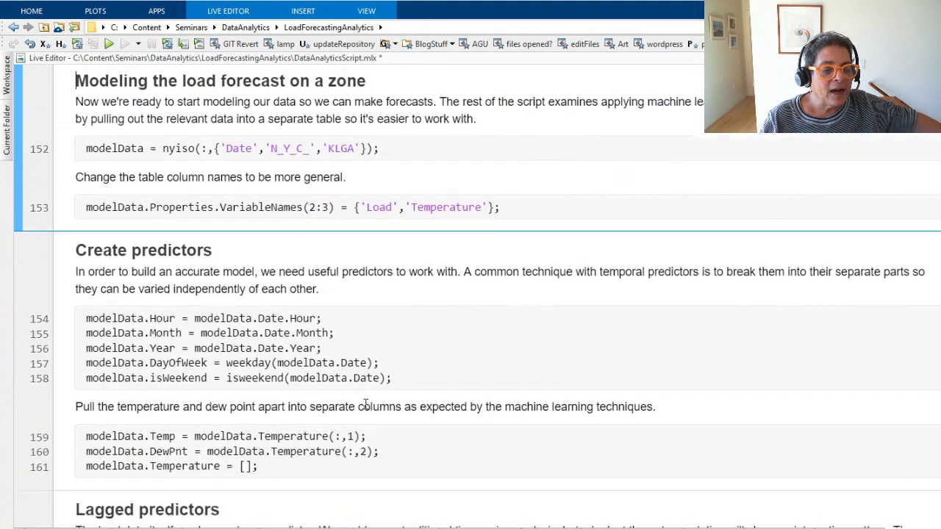
mouse_move(305, 432)
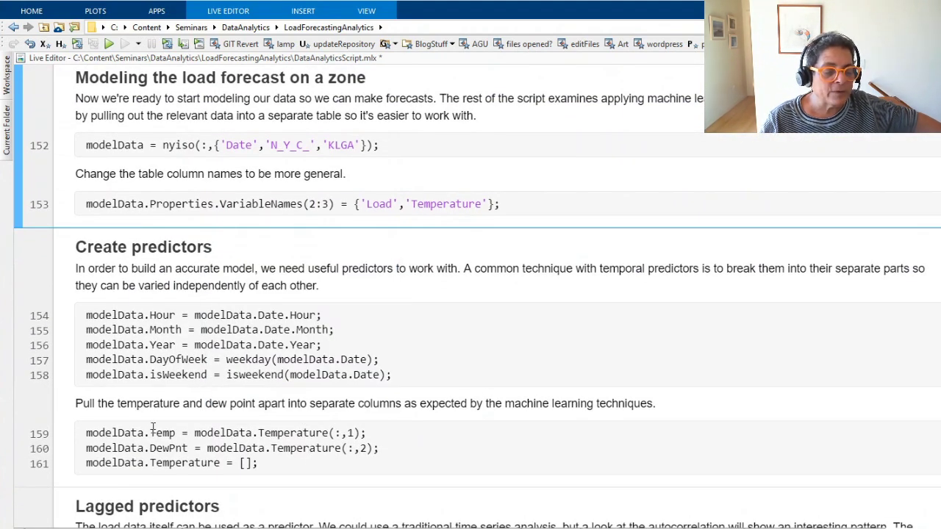
mouse_move(169, 460)
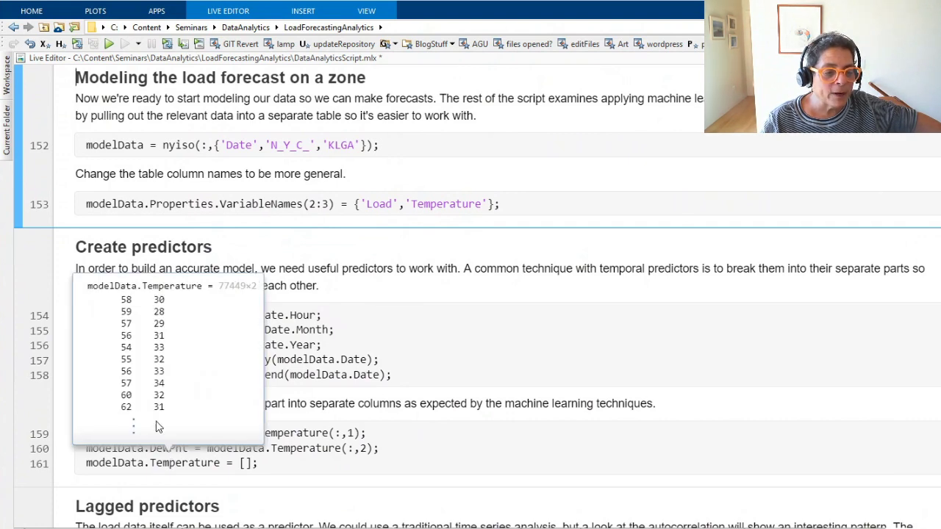
scroll(409, 435, down, 1)
scroll(409, 435, down, 1)
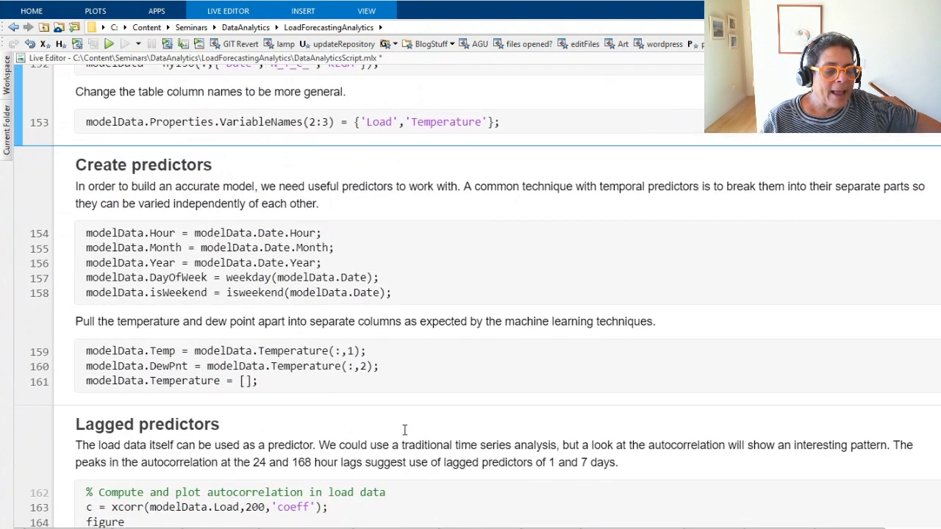
scroll(389, 411, up, 2)
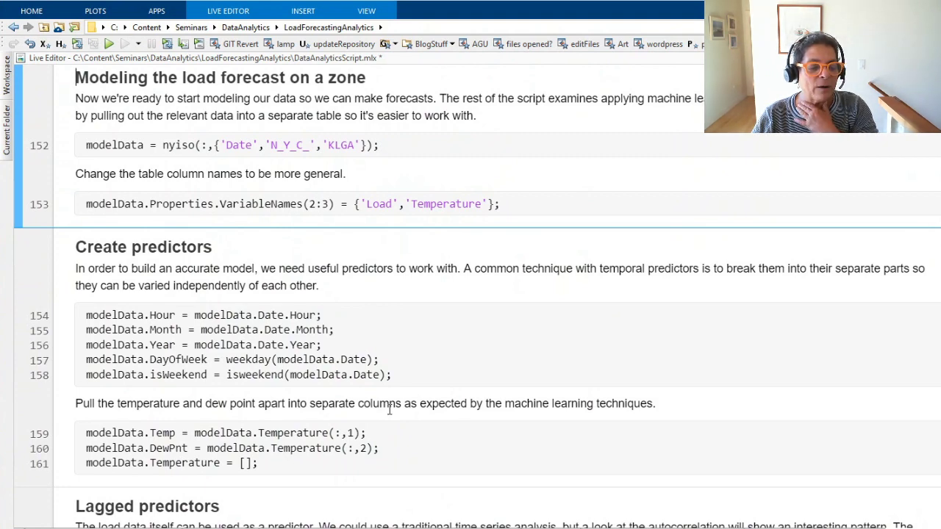
scroll(389, 410, down, 3)
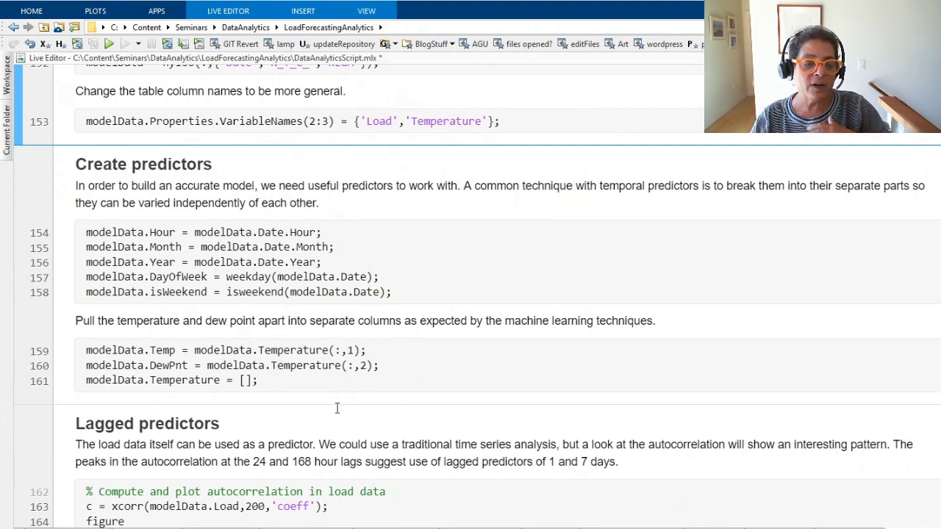
scroll(228, 394, down, 3)
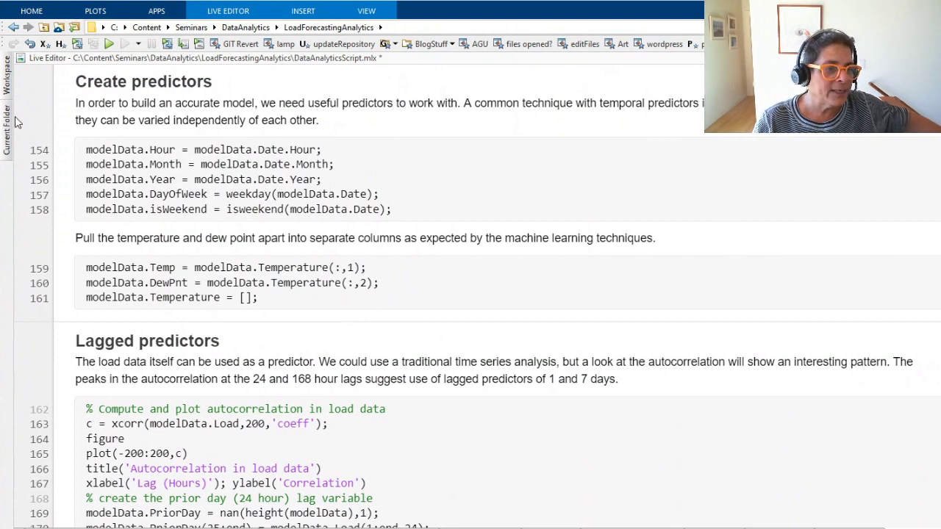
scroll(7, 250, up, 5)
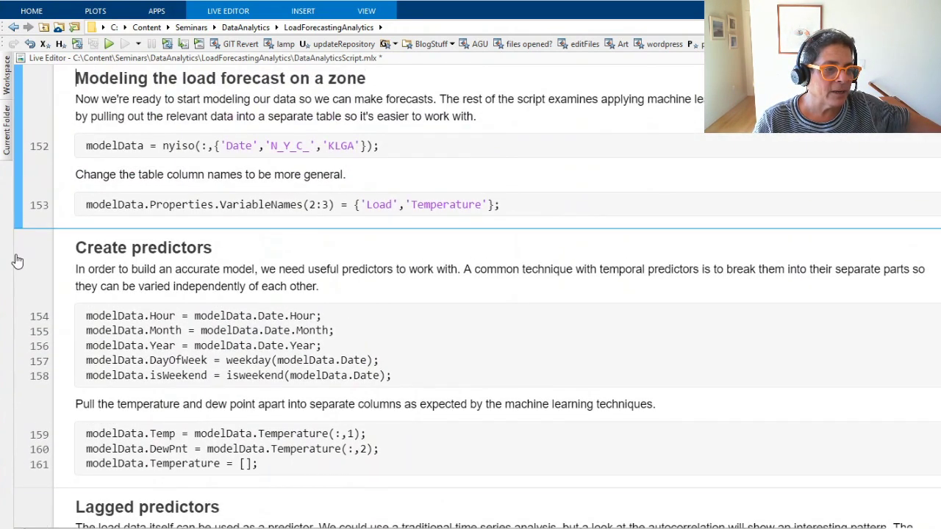
click(17, 263)
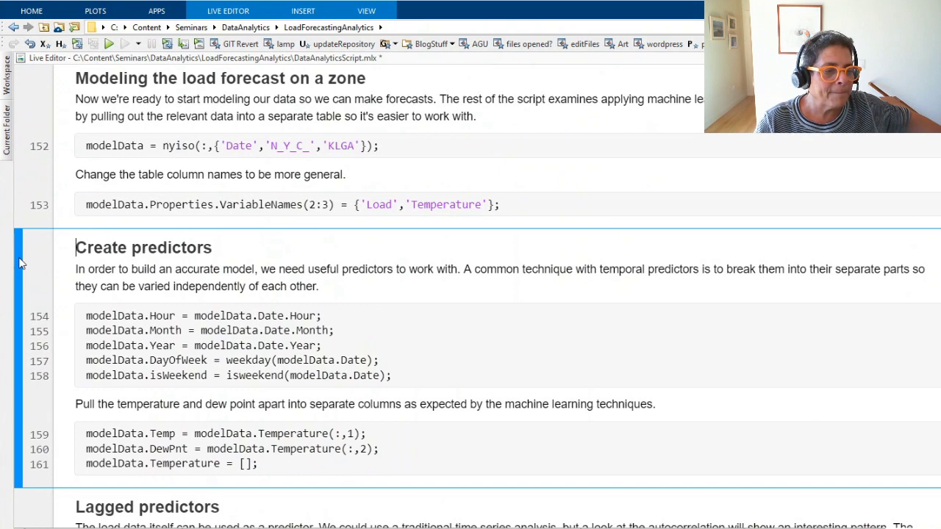
- Run the Lagged predictors section that plots the load autocorrelation and creates the PriorDay and PriorWeek variables
scroll(18, 279, down, 8)
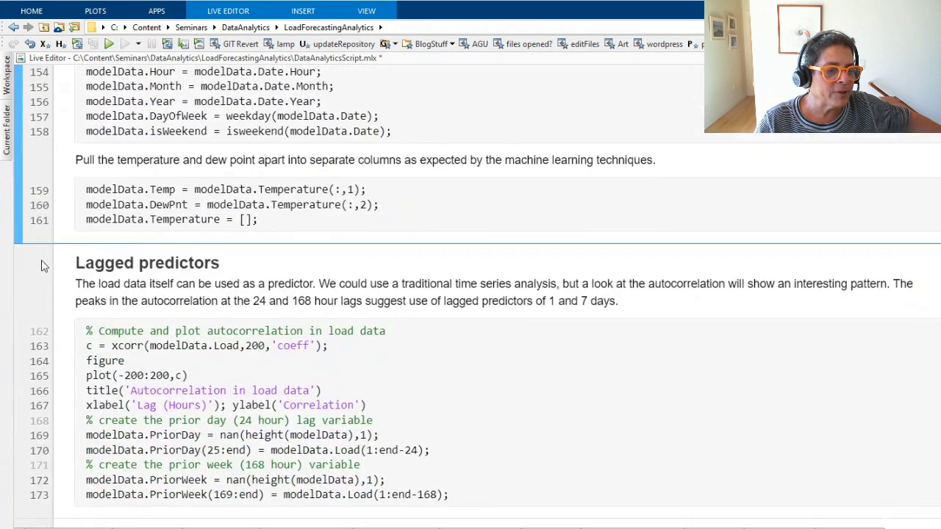
click(19, 285)
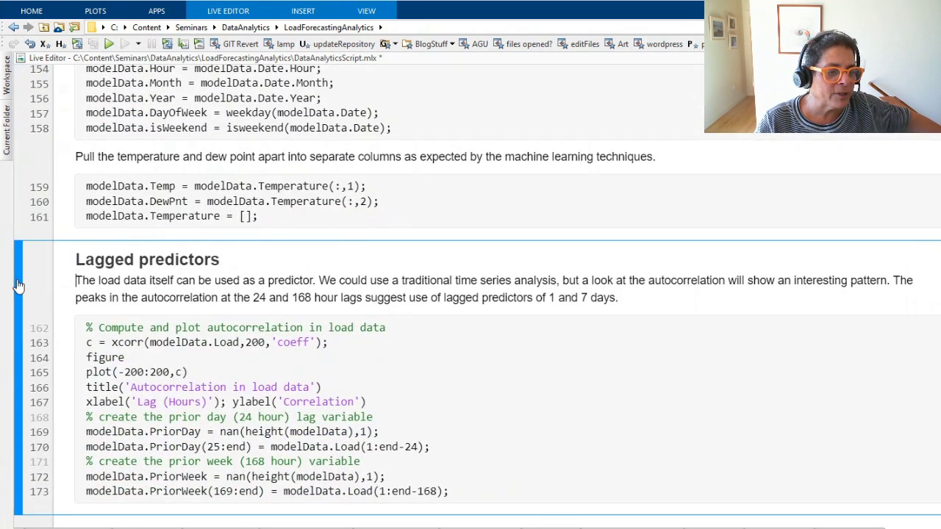
click(19, 286)
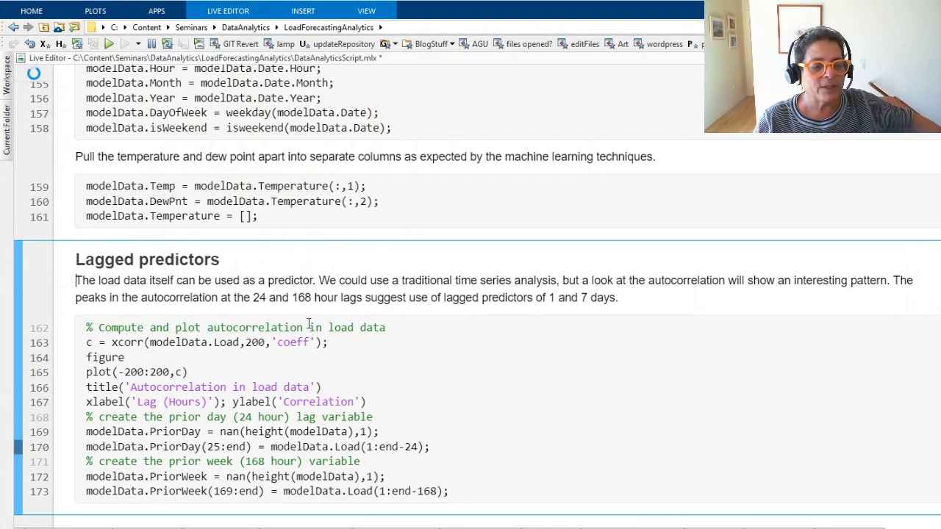
- Read data tips on the autocorrelation plot's peaks at lags of 0, -24 and -168 hours
scroll(597, 348, down, 5)
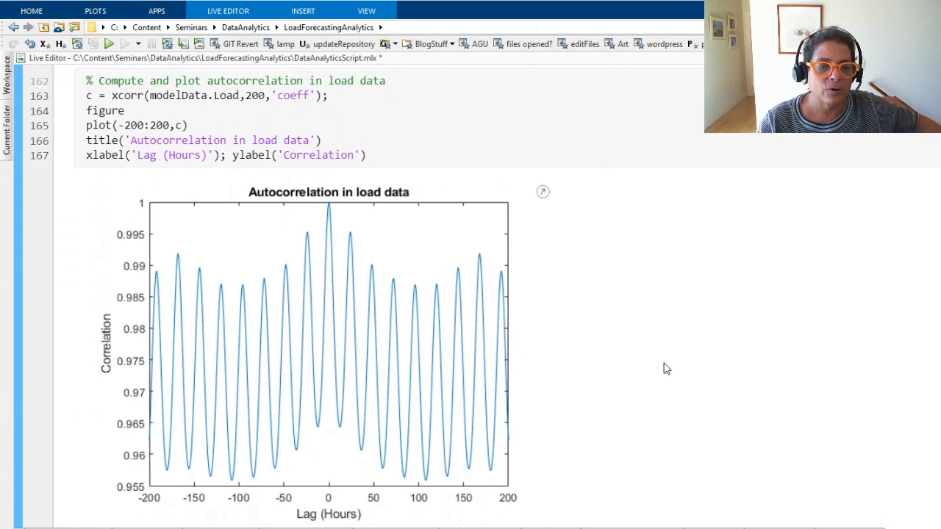
mouse_move(487, 197)
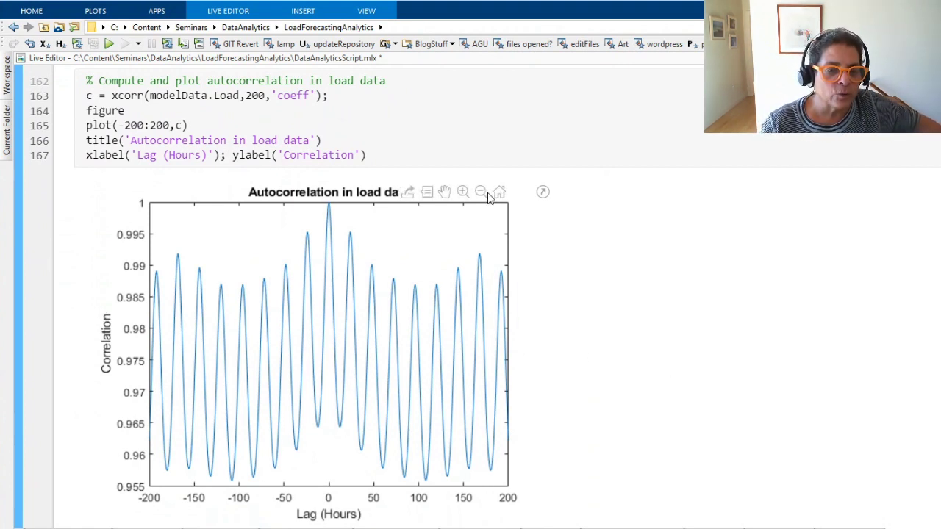
click(426, 194)
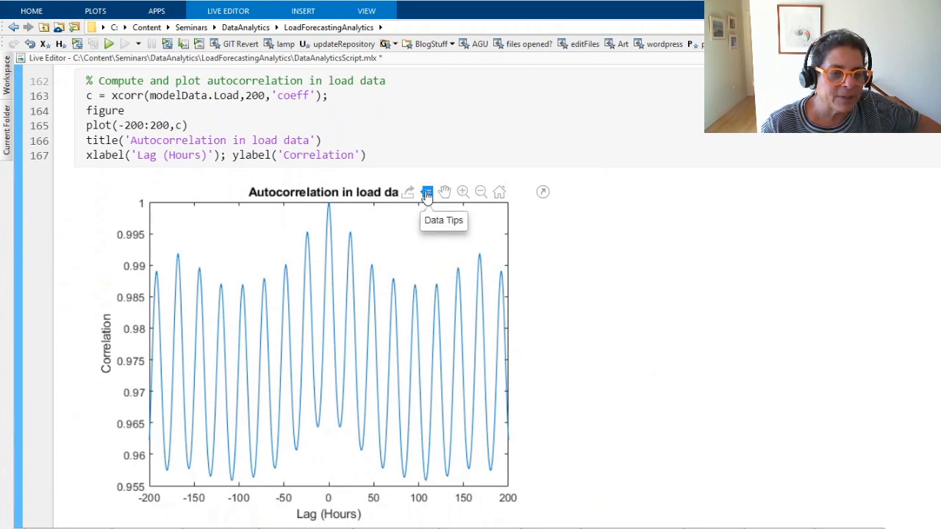
click(328, 202)
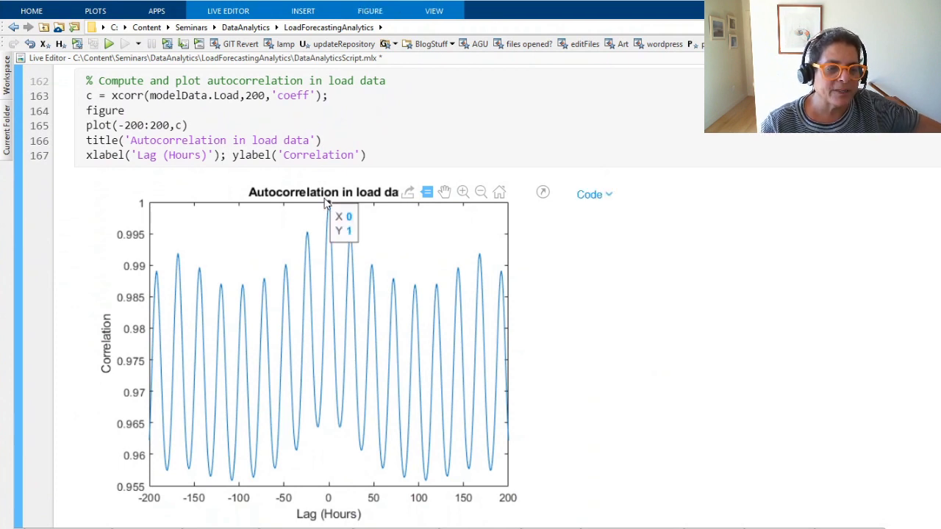
click(306, 233)
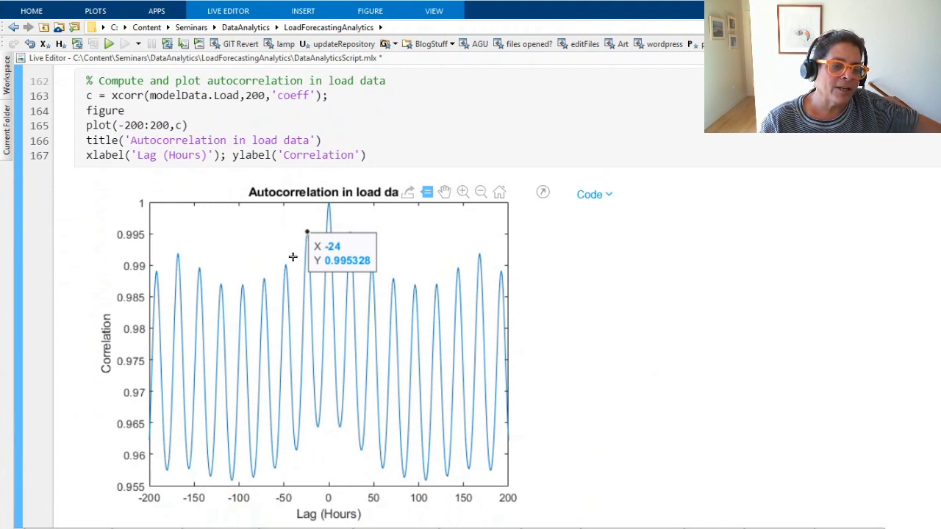
click(177, 253)
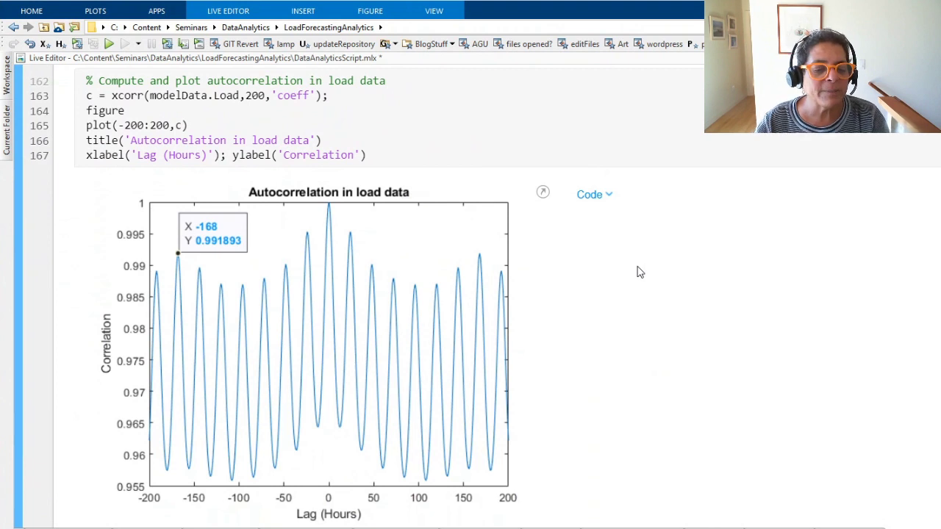
- Read past the prior-day and prior-week lag code and open the Regression Learner app from the machine learning apps
scroll(617, 244, down, 4)
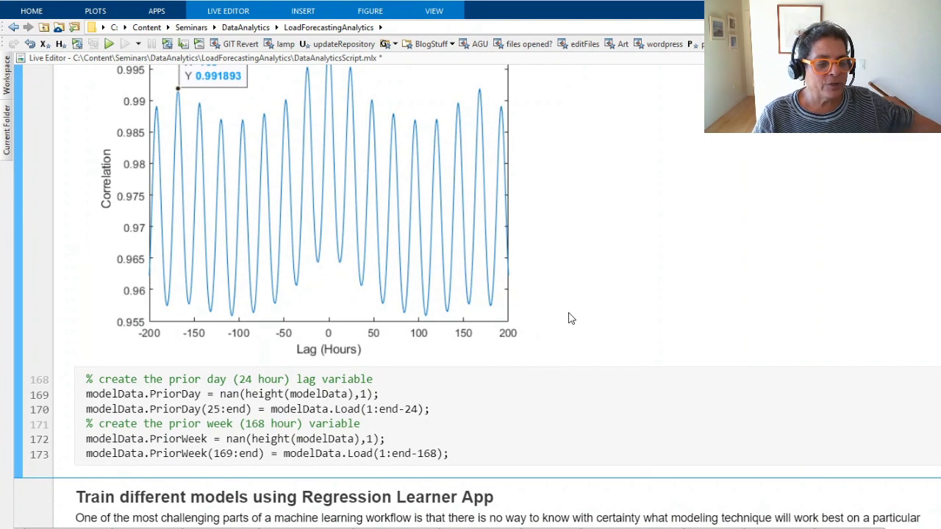
scroll(571, 318, down, 3)
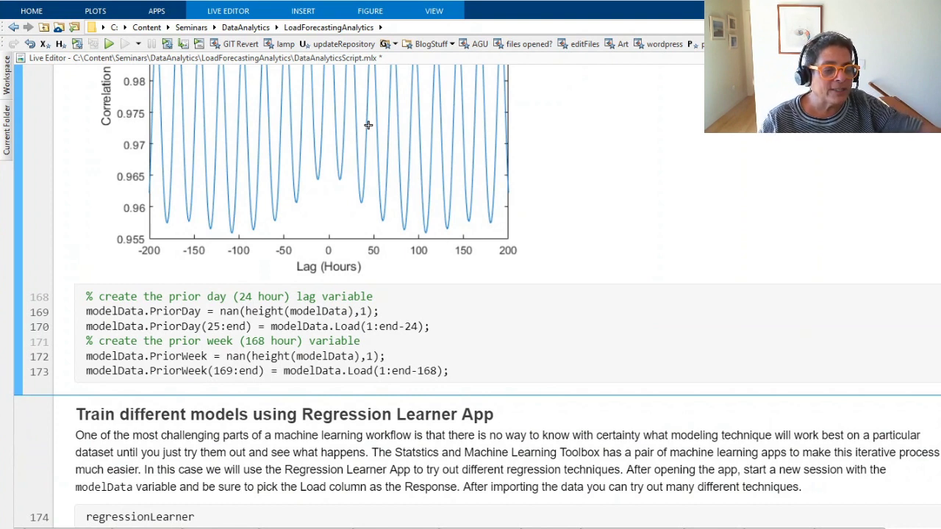
click(158, 12)
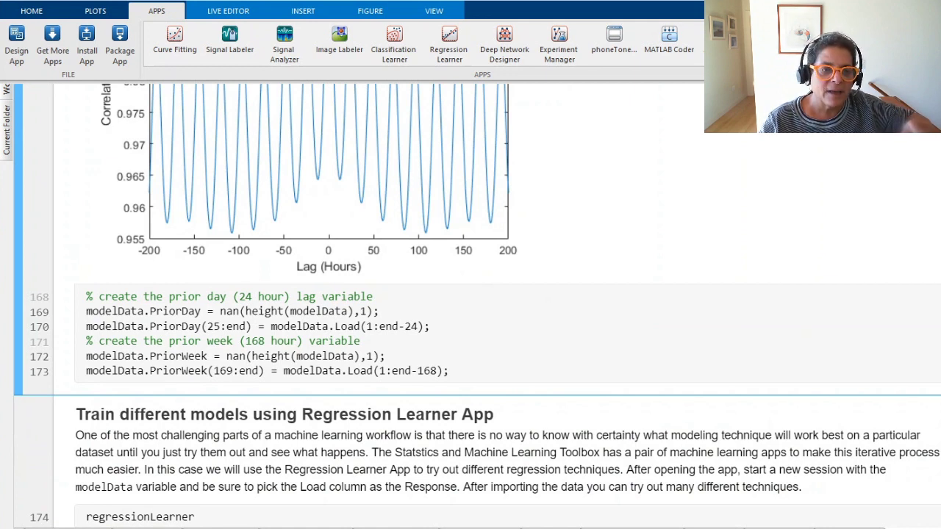
click(698, 62)
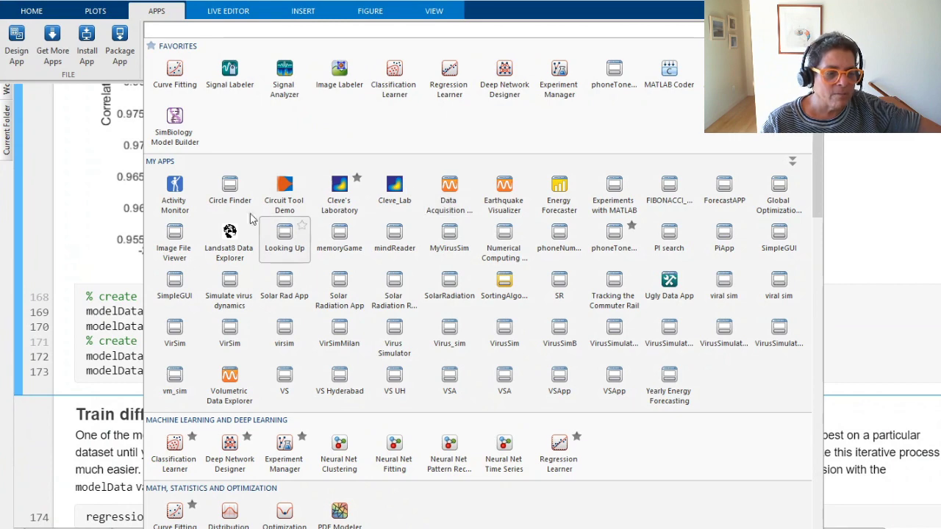
scroll(351, 297, down, 3)
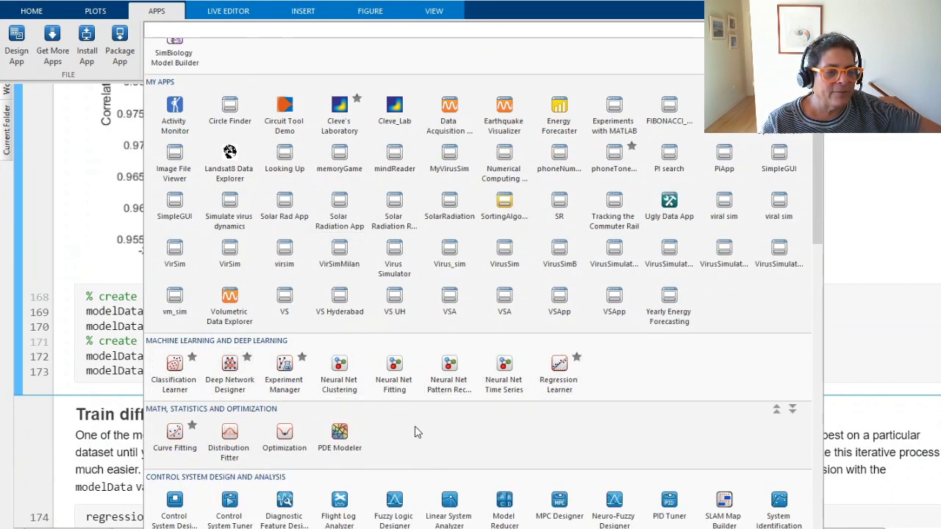
scroll(415, 428, down, 6)
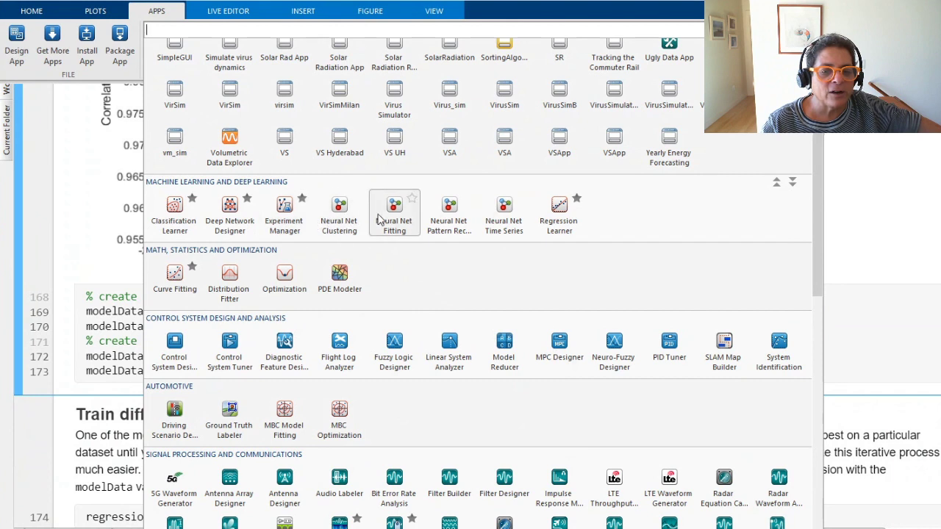
click(561, 210)
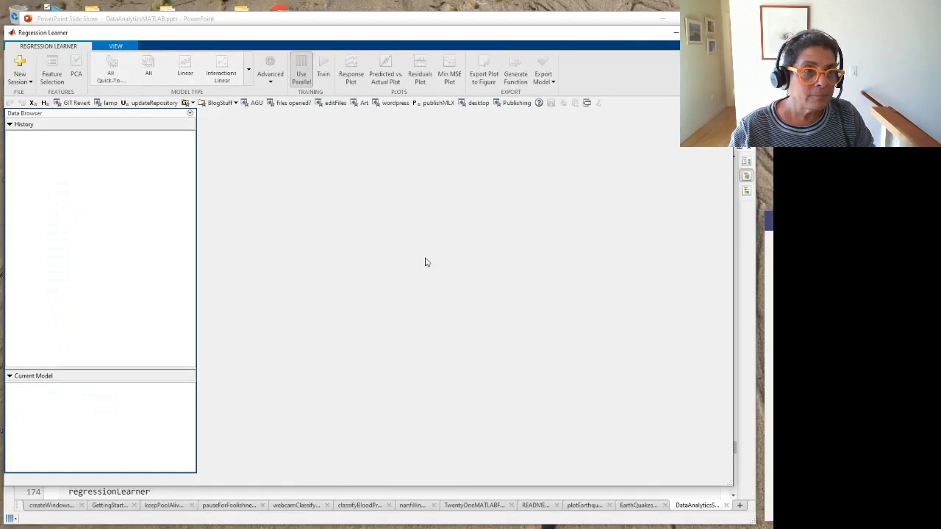
- Set up a new session from workspace data with modelData as the data set and Load as the response, and review its predictors
click(26, 83)
click(47, 103)
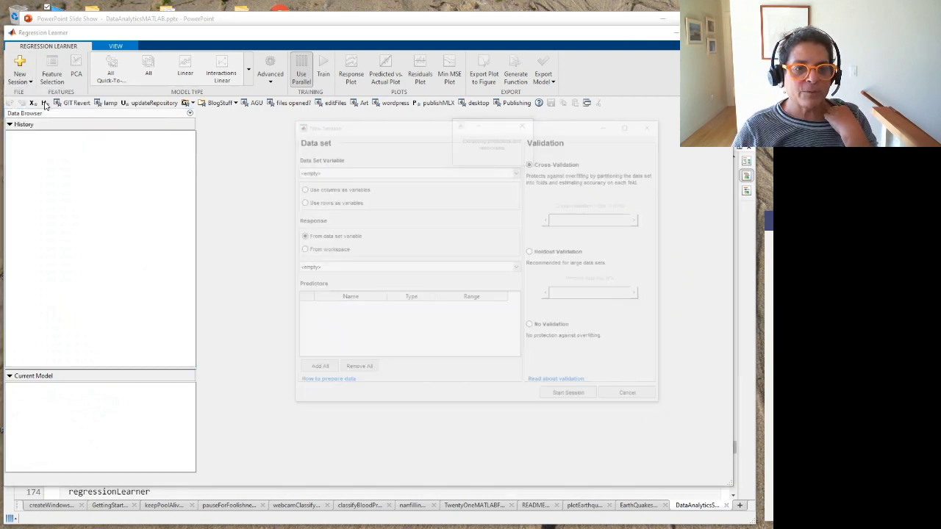
click(370, 172)
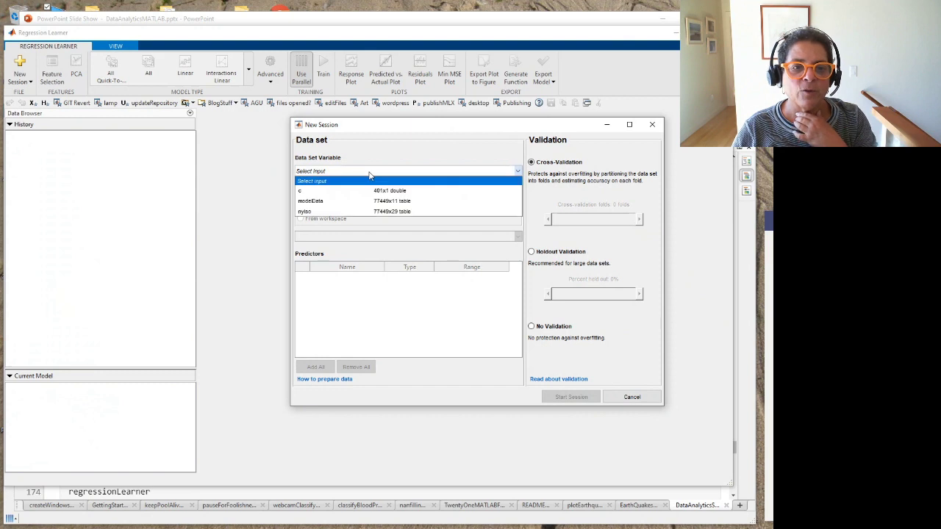
click(358, 202)
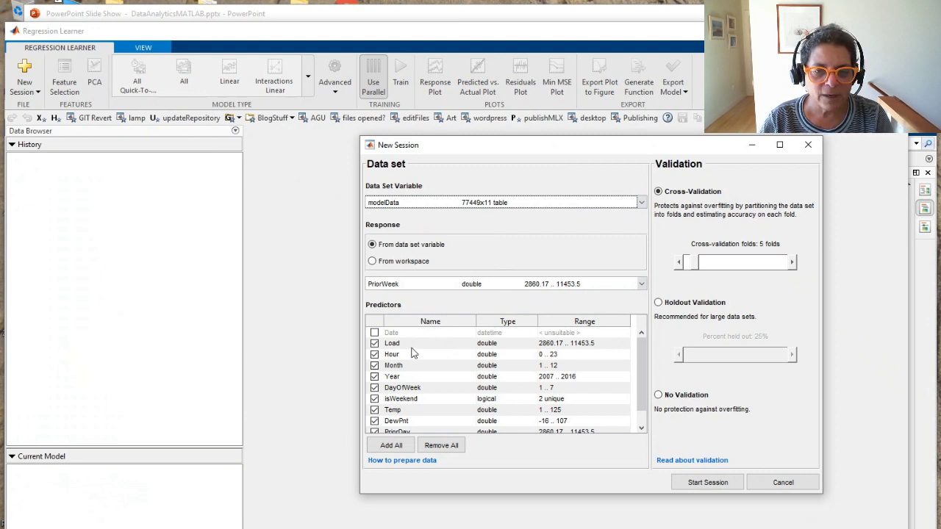
click(641, 285)
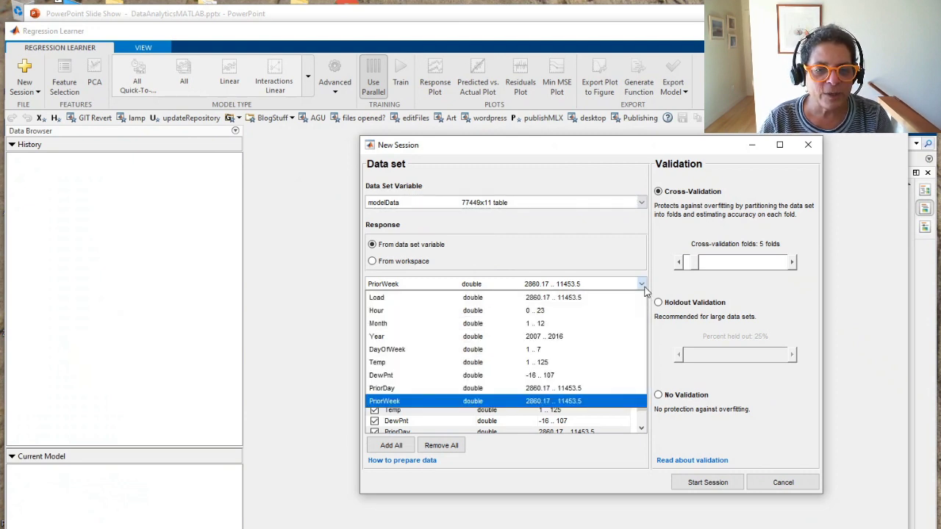
click(581, 297)
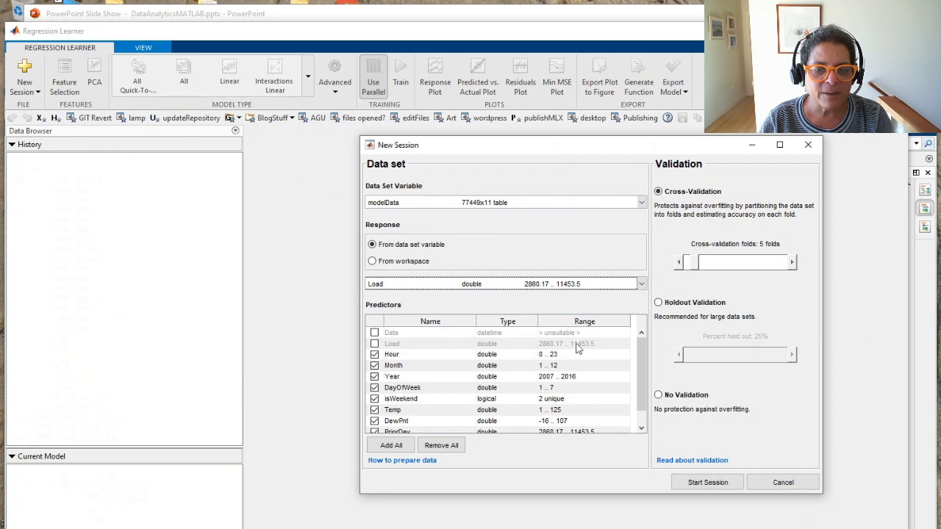
drag(645, 355, 646, 393)
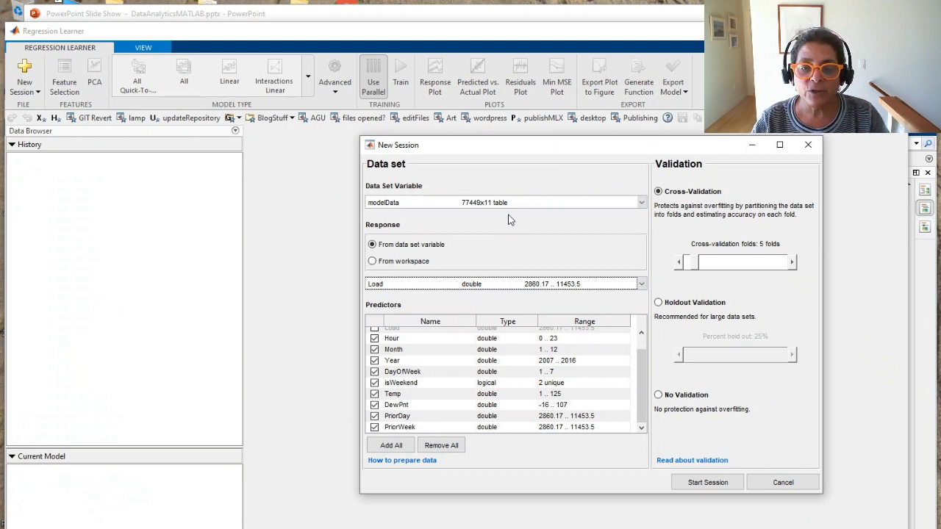
- Choose holdout validation with 10% held out and start the session
click(659, 303)
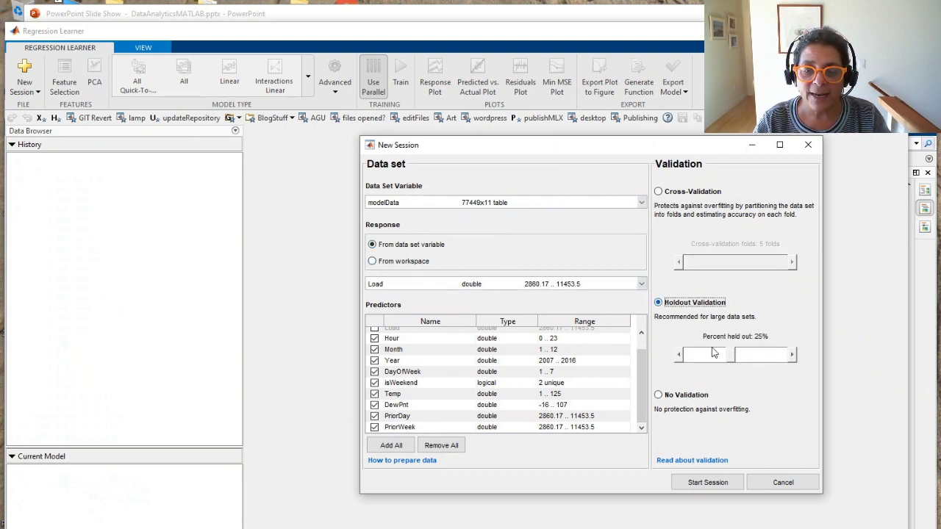
drag(717, 358, 691, 358)
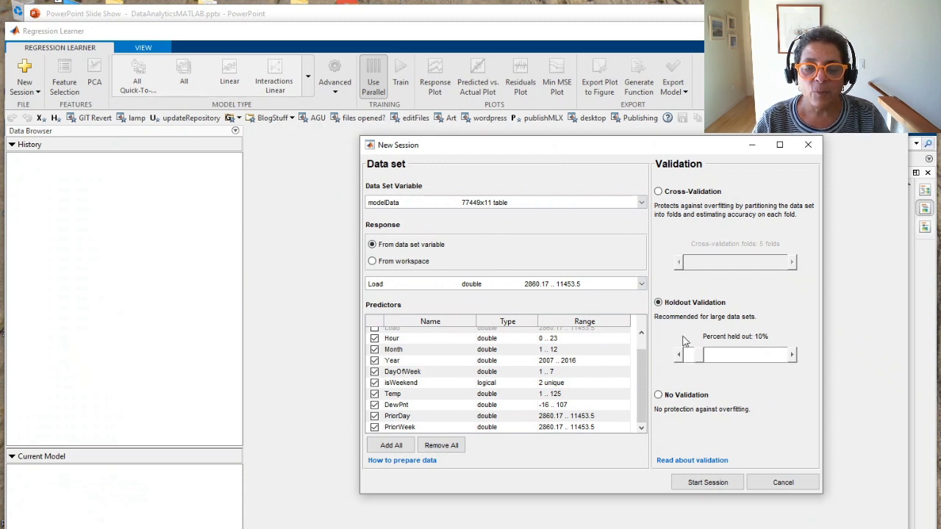
click(704, 487)
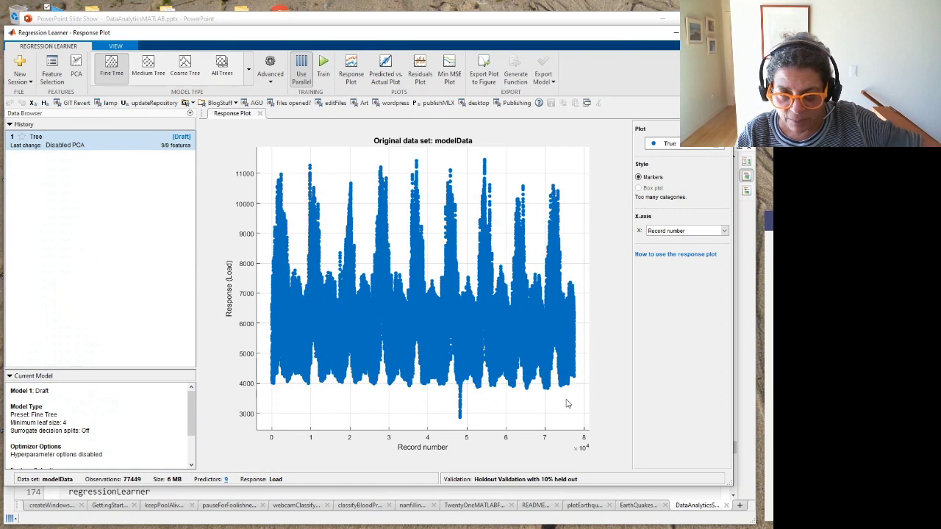
- Select the All Quick-To-Train model preset and start training its models on the load data
mouse_move(556, 315)
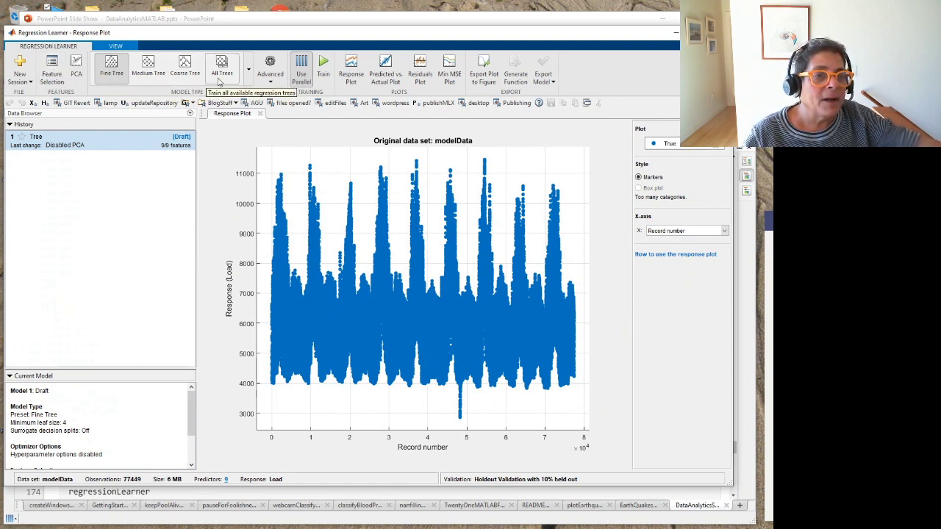
click(249, 73)
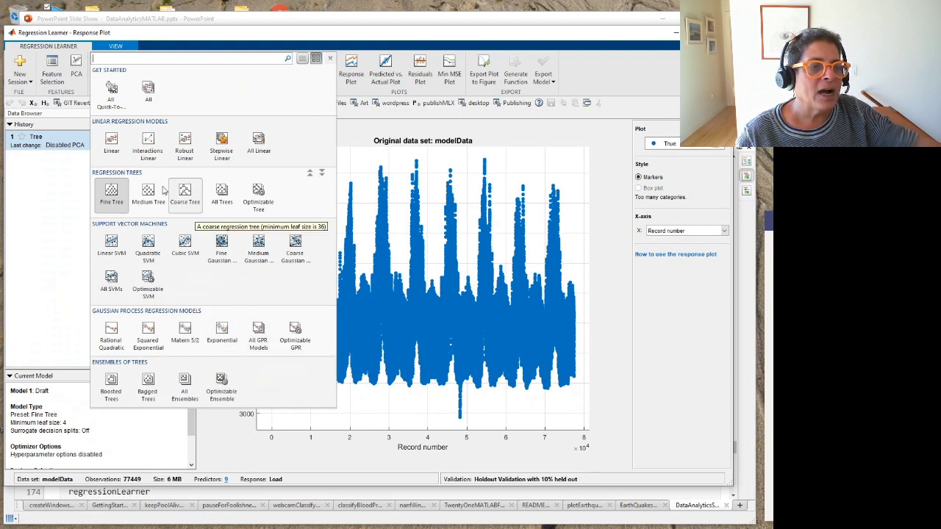
click(112, 89)
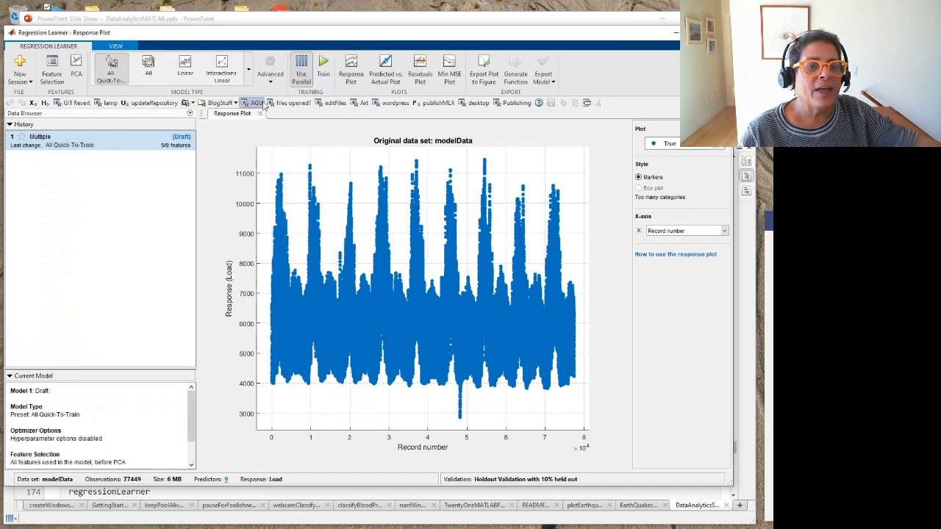
click(325, 66)
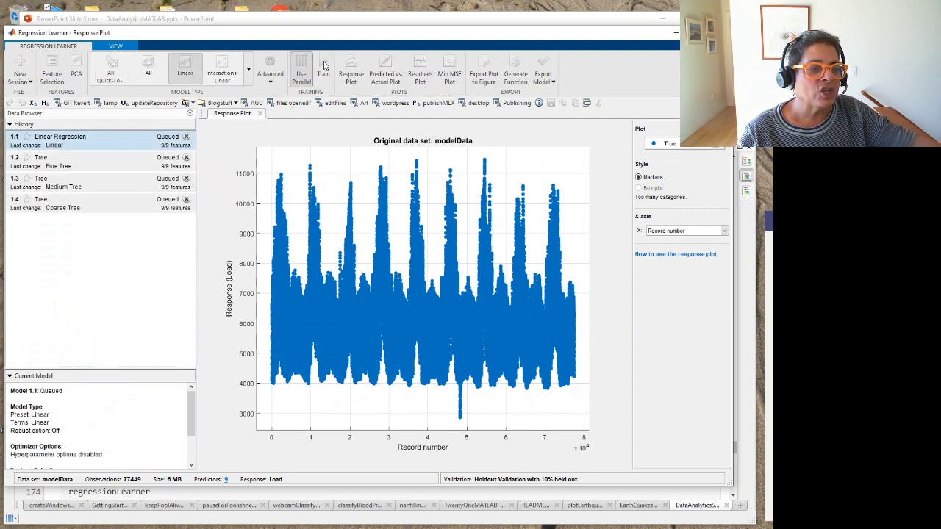